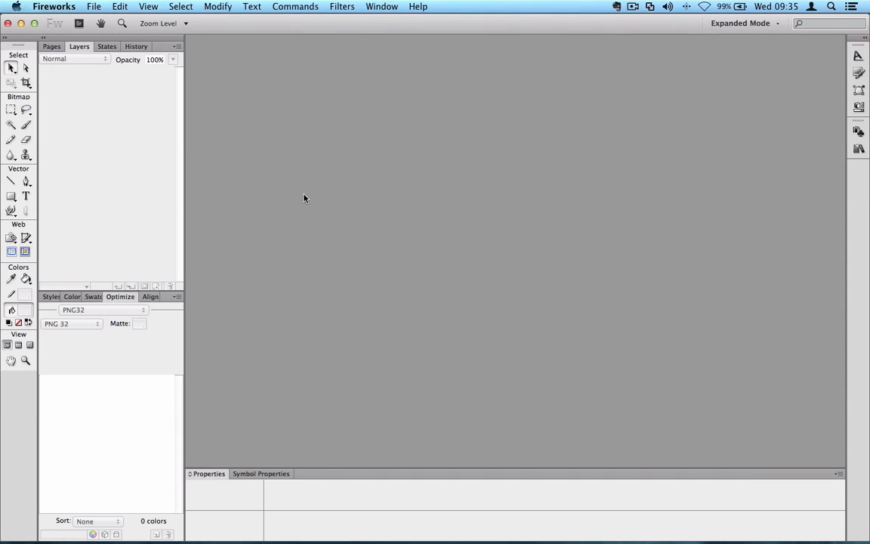
Step: Create a new 1160 by 1000 pixel document with a white canvas at 72 pixels per inch
click(94, 6)
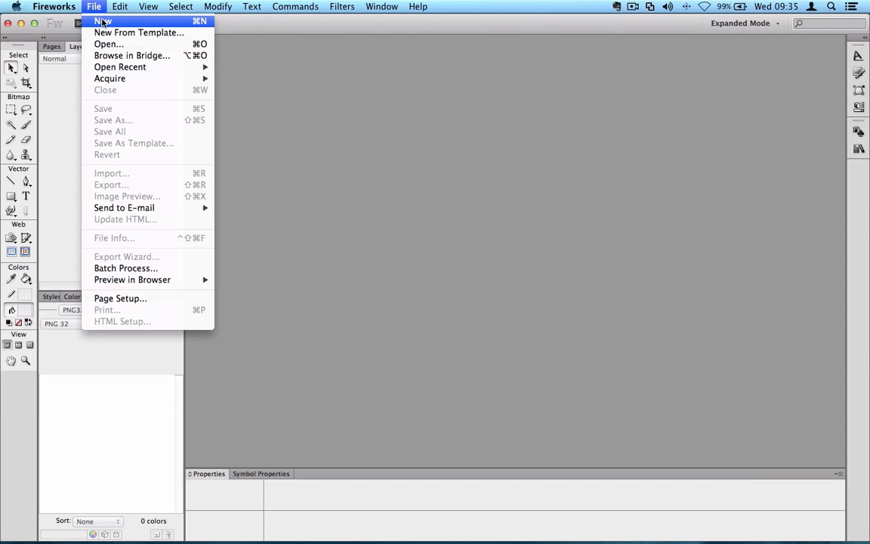
click(103, 22)
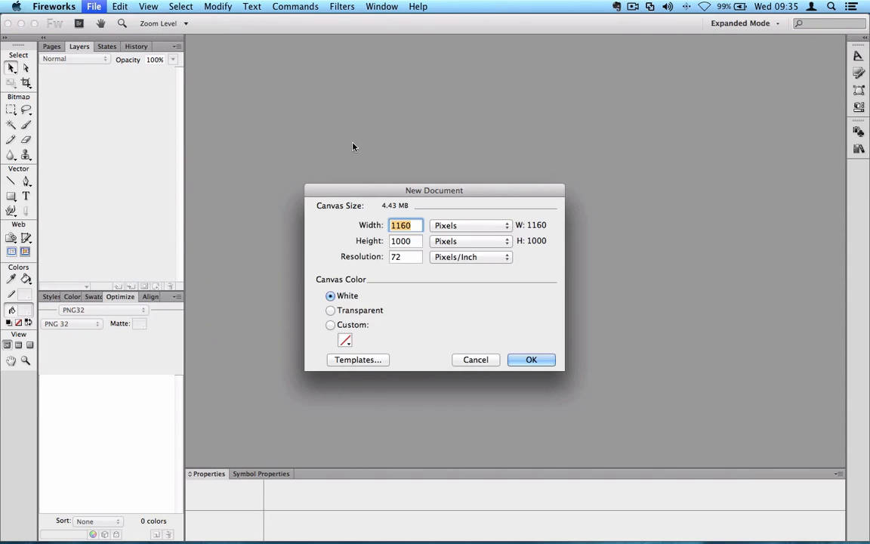
click(412, 225)
click(535, 360)
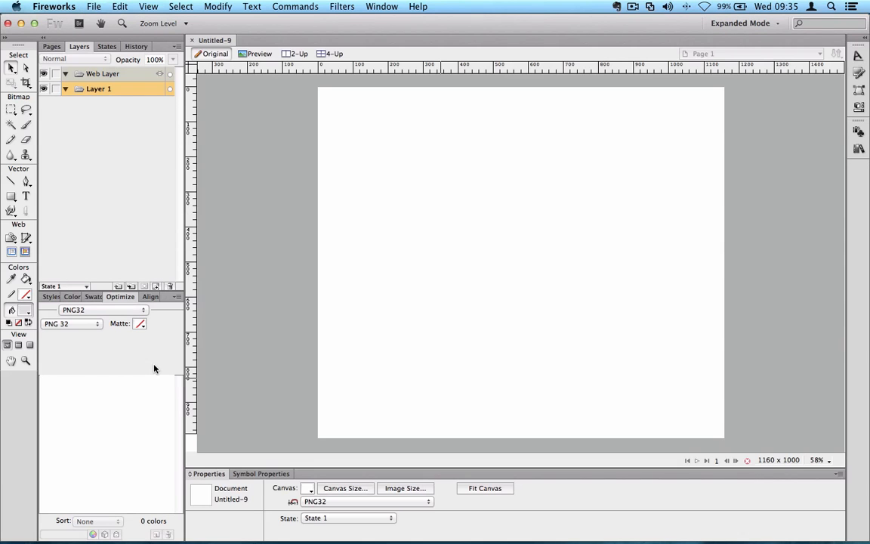
Step: Add a vertical guide to the canvas and set its position to 100
drag(193, 323, 347, 326)
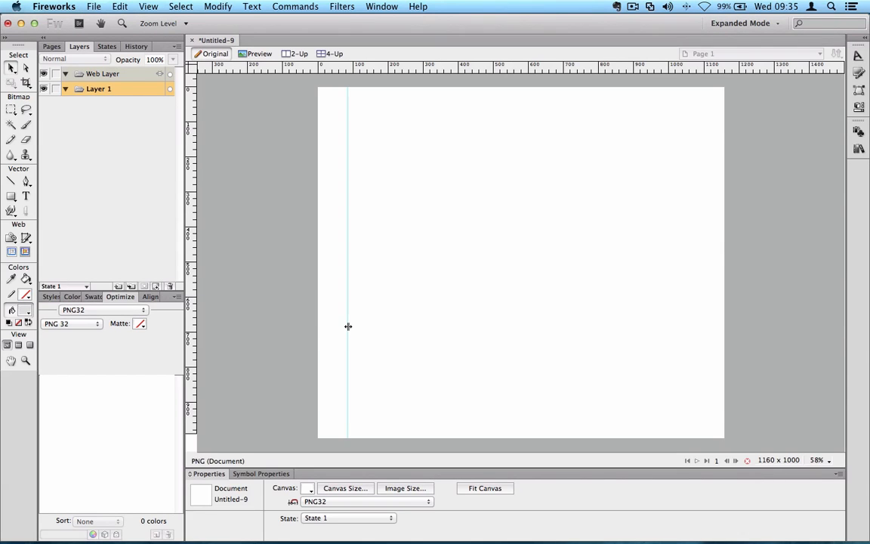
double_click(348, 327)
key(BackSpace)
key(BackSpace)
text(100)
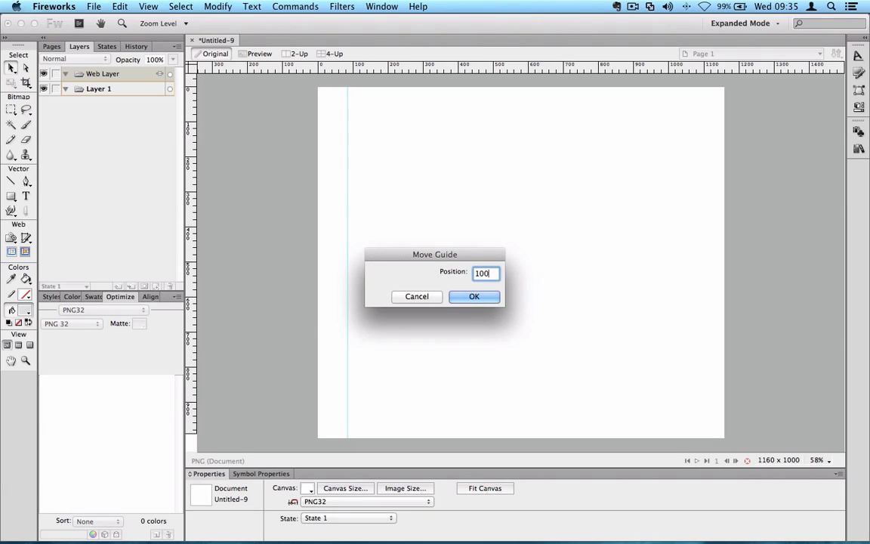
key(Return)
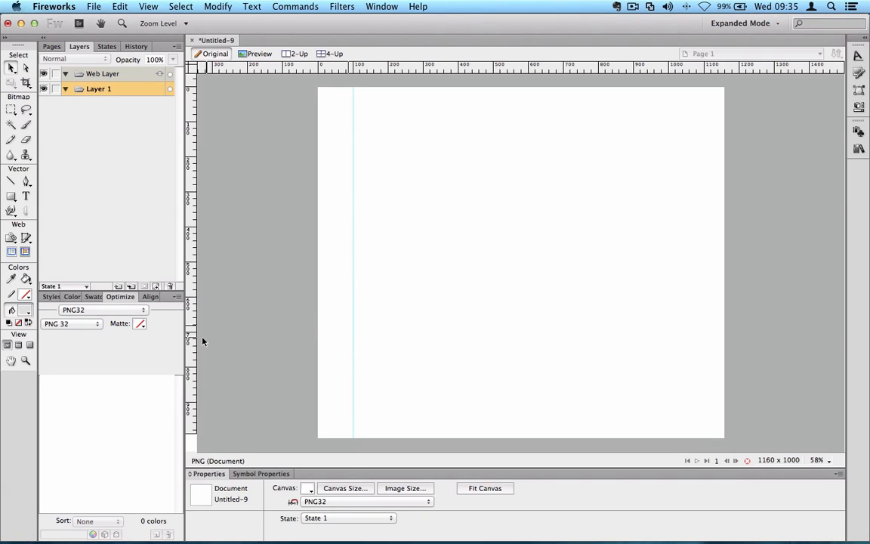
Step: Add a second vertical guide near the canvas's right edge and set its position to 1060
drag(193, 334, 668, 347)
double_click(668, 348)
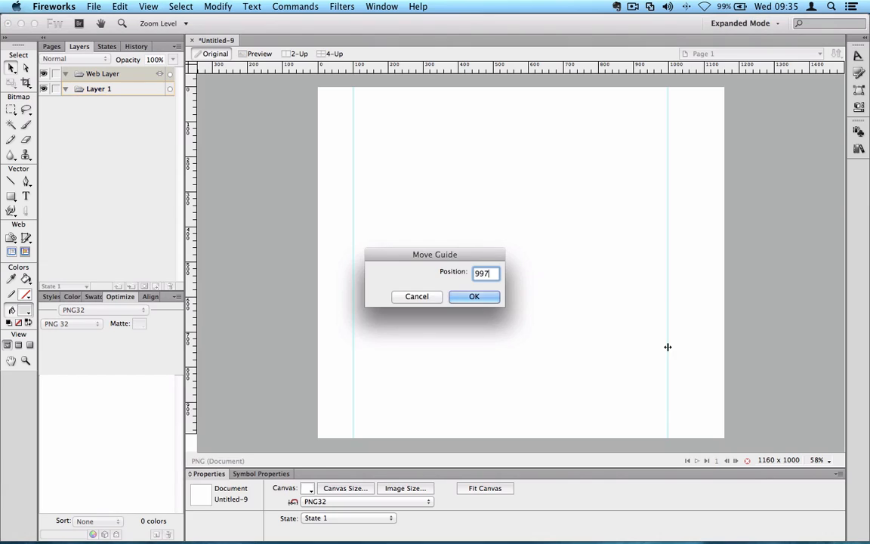
key(BackSpace)
key(BackSpace)
key(BackSpace)
text(1060)
key(Return)
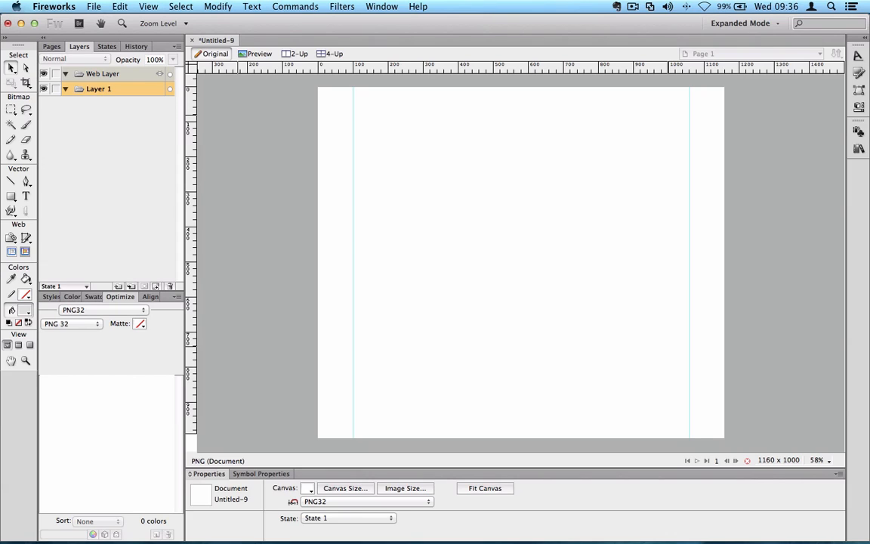
Step: Start a new document from a template and examine the Mobile, Web, Grid systems and Wireframes template folders
click(92, 6)
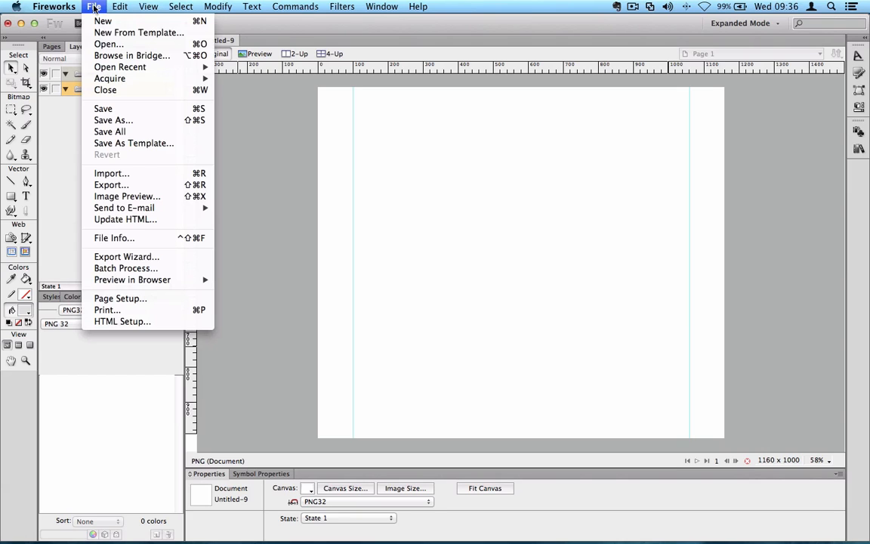
click(98, 34)
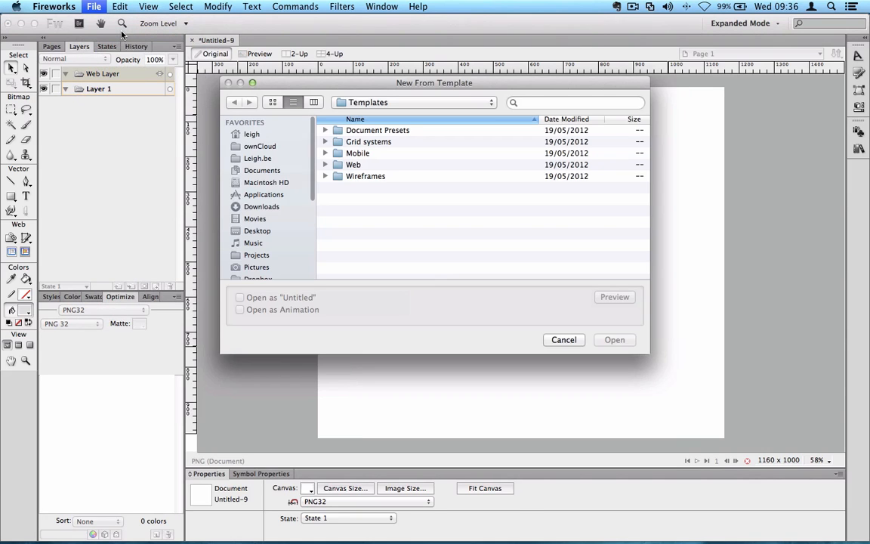
click(91, 6)
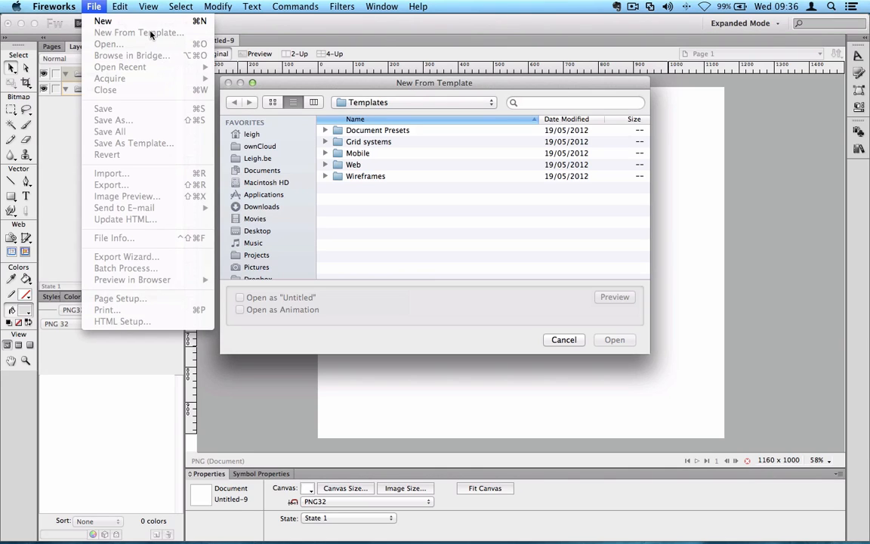
click(340, 246)
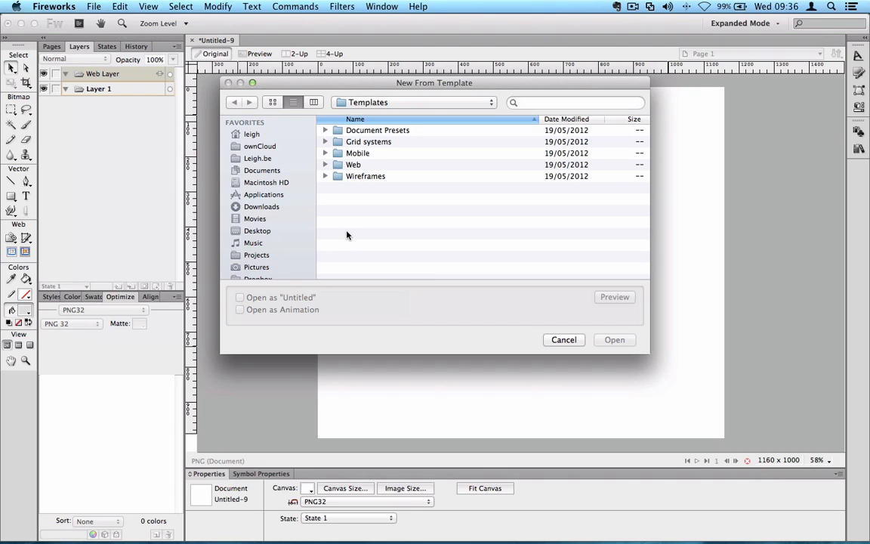
click(326, 154)
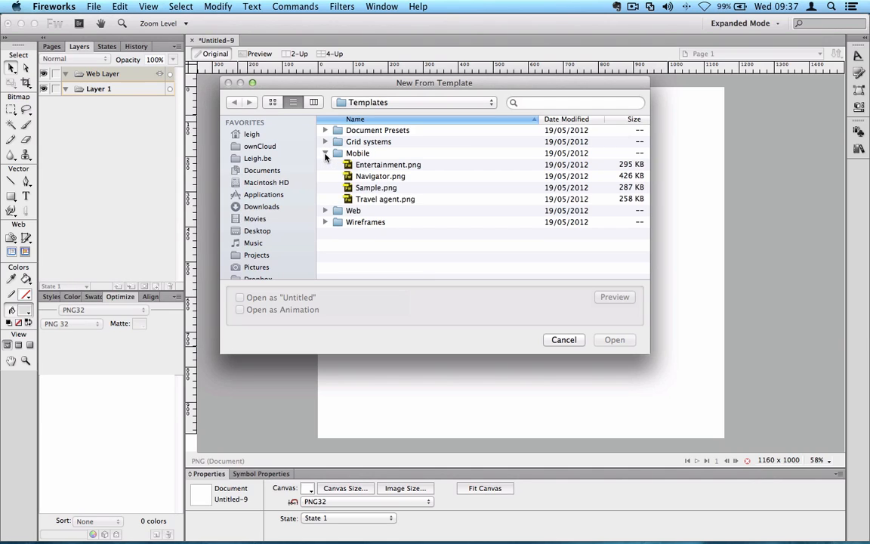
click(326, 211)
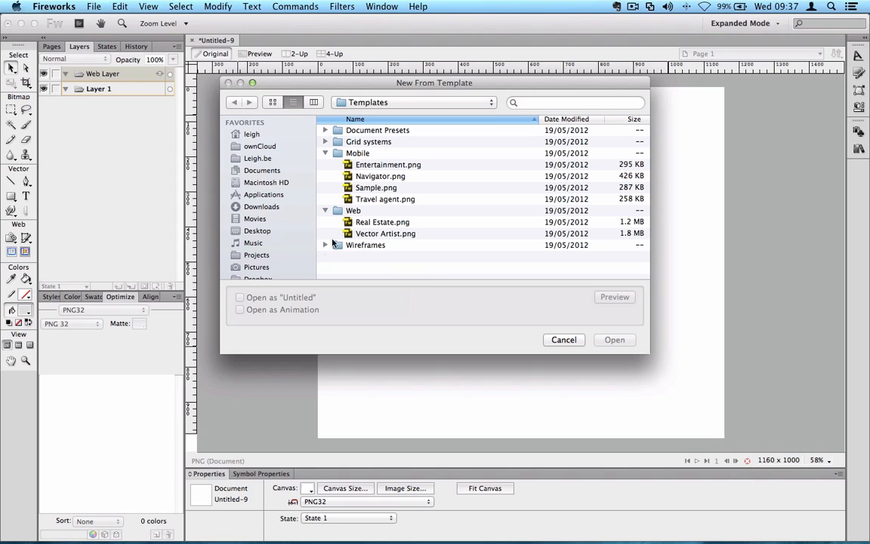
click(326, 143)
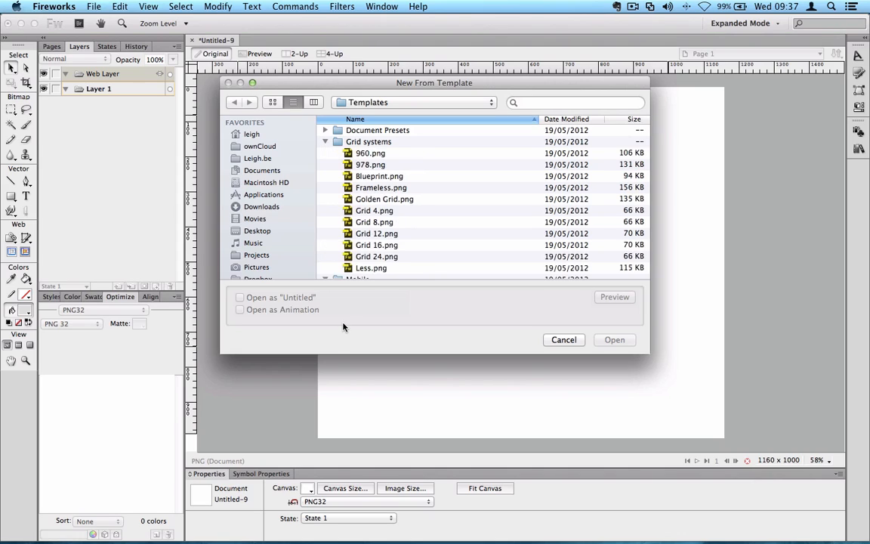
scroll(332, 230, down, 4)
scroll(335, 235, down, 4)
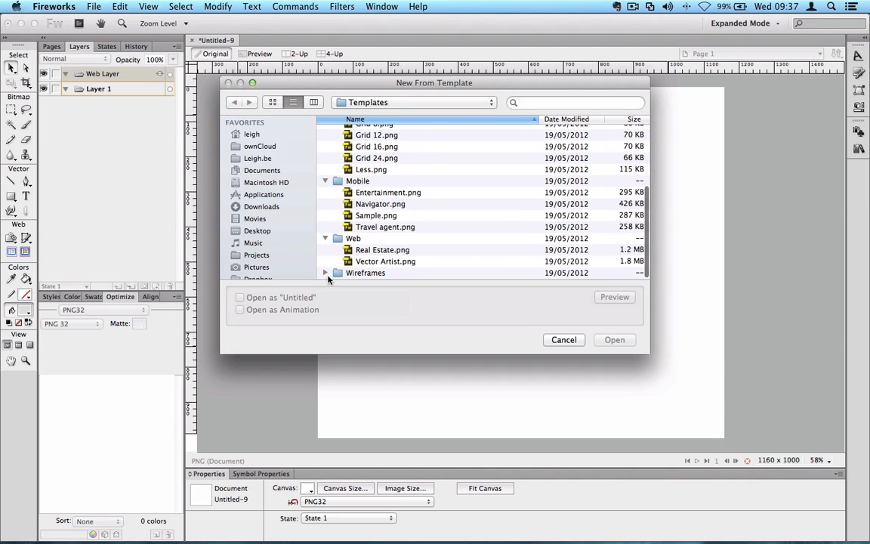
click(325, 272)
scroll(365, 255, down, 4)
scroll(365, 256, down, 3)
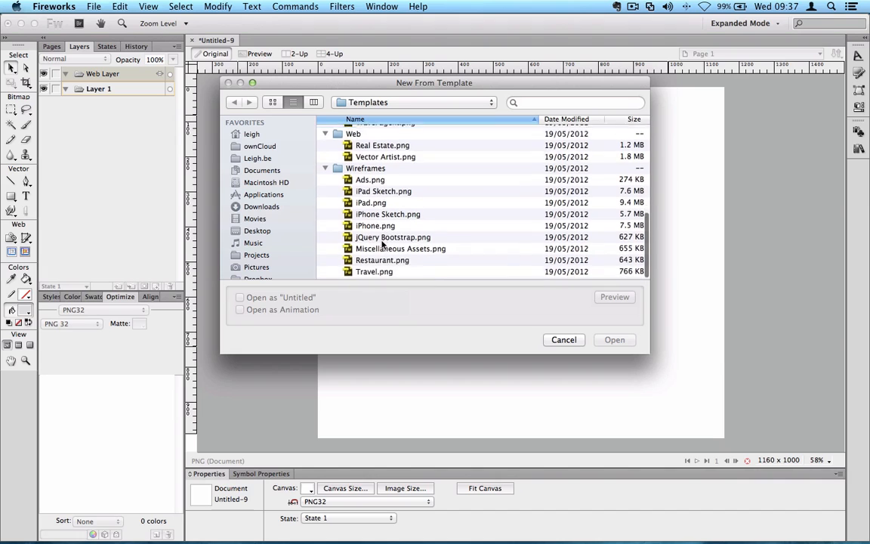
scroll(383, 243, up, 2)
scroll(383, 244, up, 8)
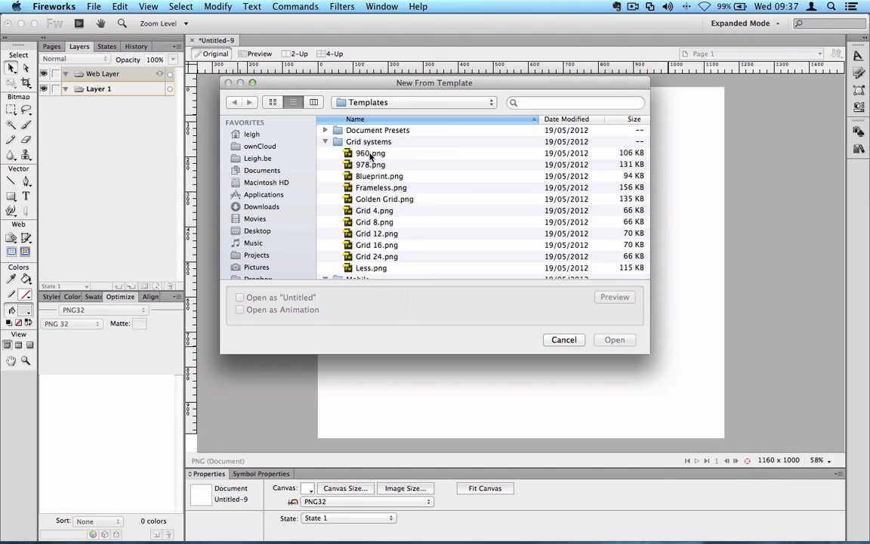
Step: Preview the column variants of the 960.png grid system template and open it on the 24 columns page
click(370, 154)
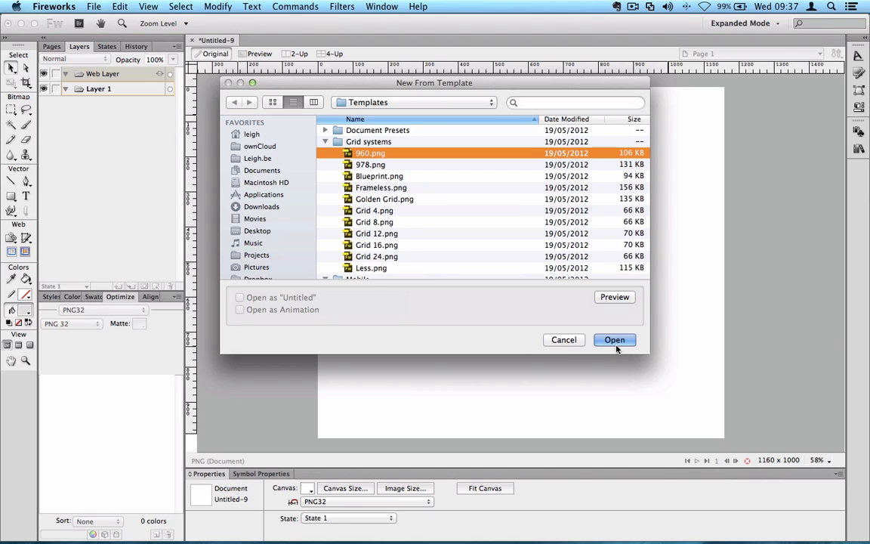
click(614, 297)
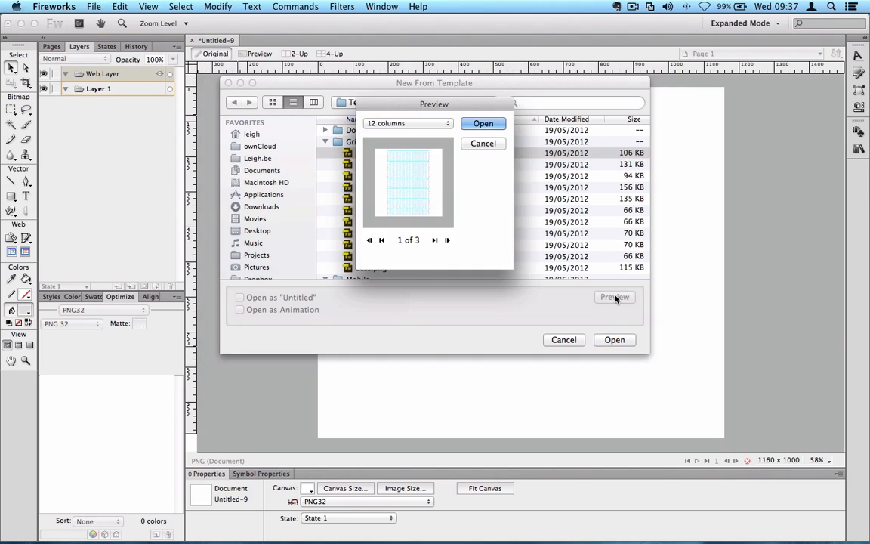
click(435, 240)
click(435, 240)
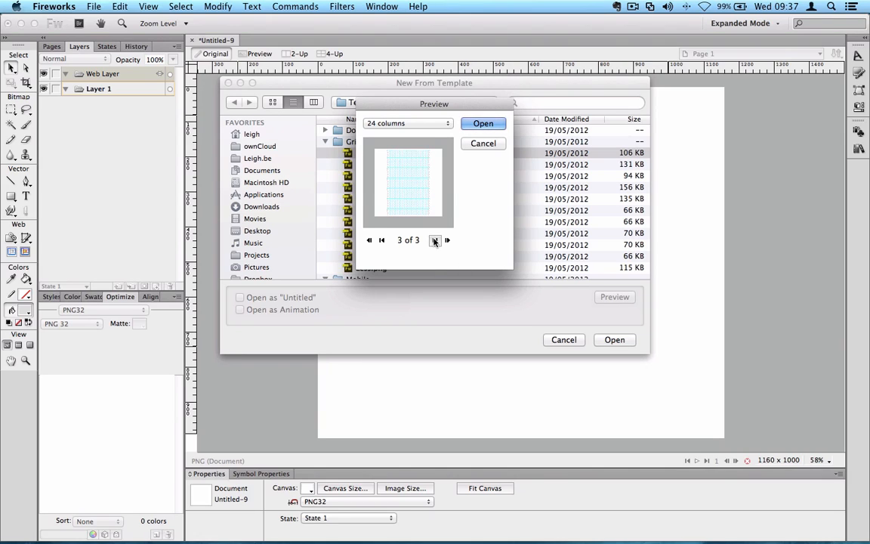
click(417, 124)
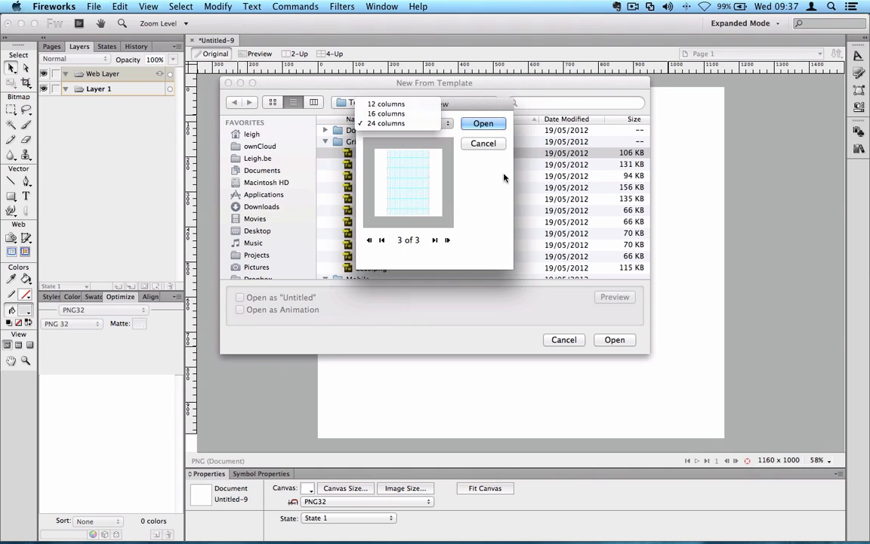
click(453, 154)
click(483, 123)
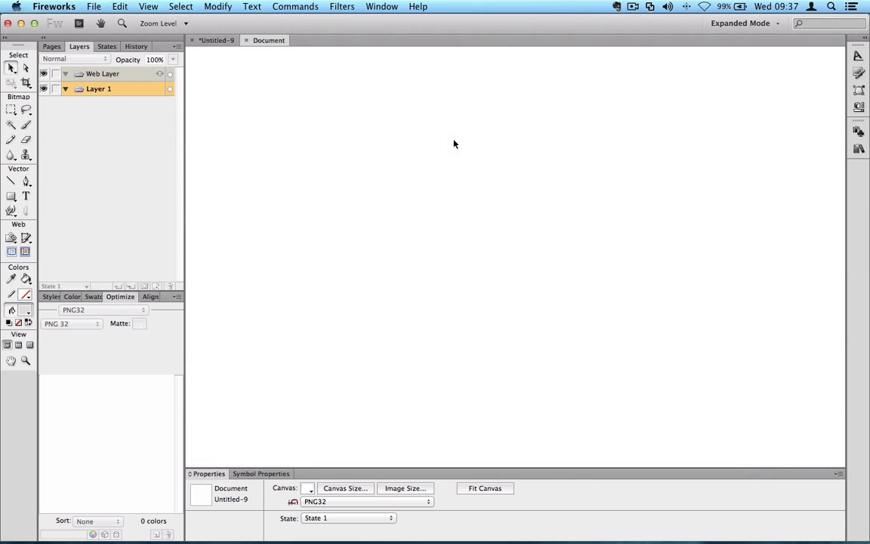
Step: Switch the grid template document to its 16 columns page
key(super+equal)
key(super+equal)
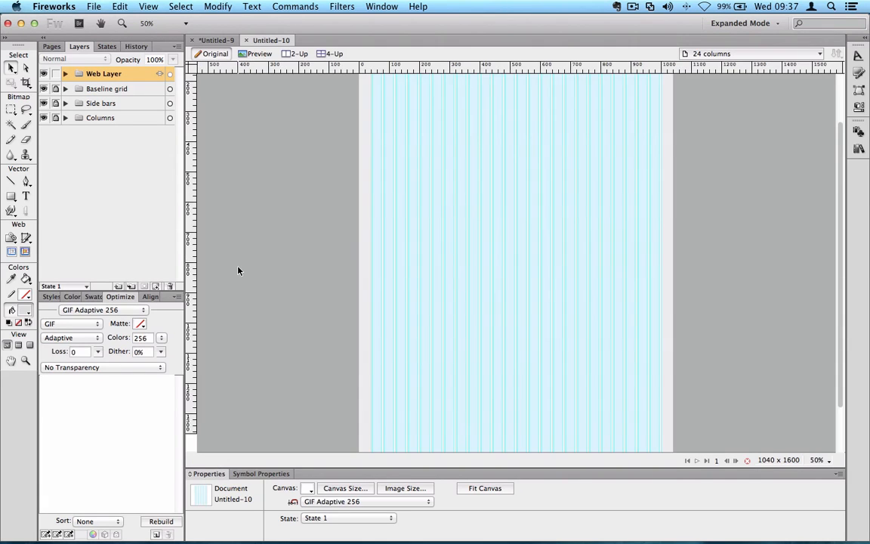
key(super+equal)
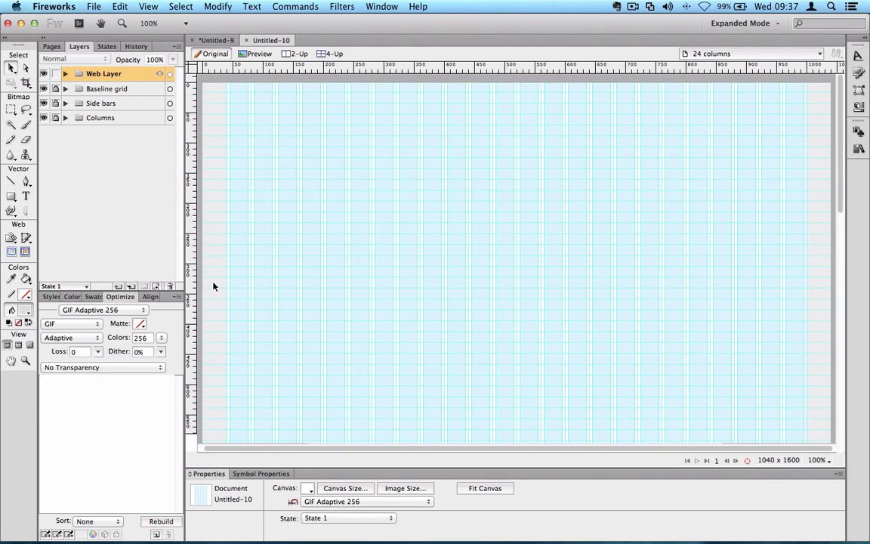
scroll(213, 286, left, 1)
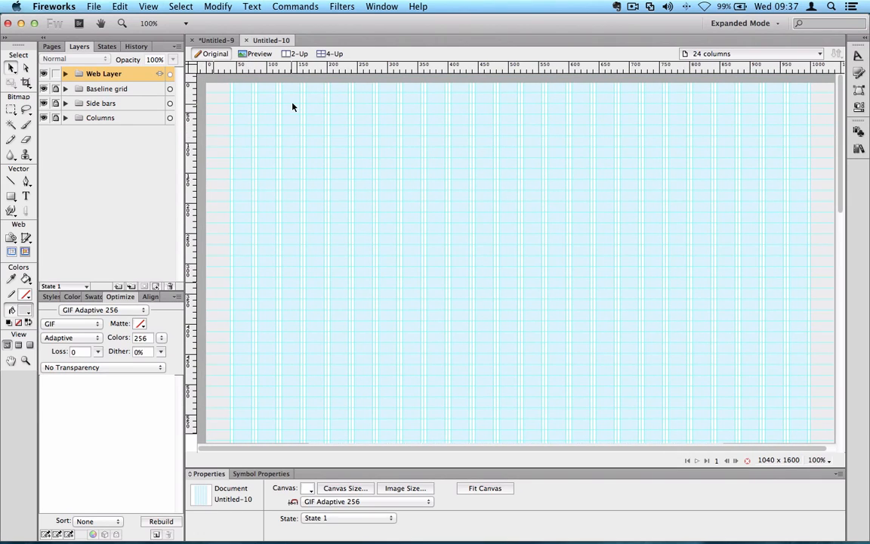
click(684, 54)
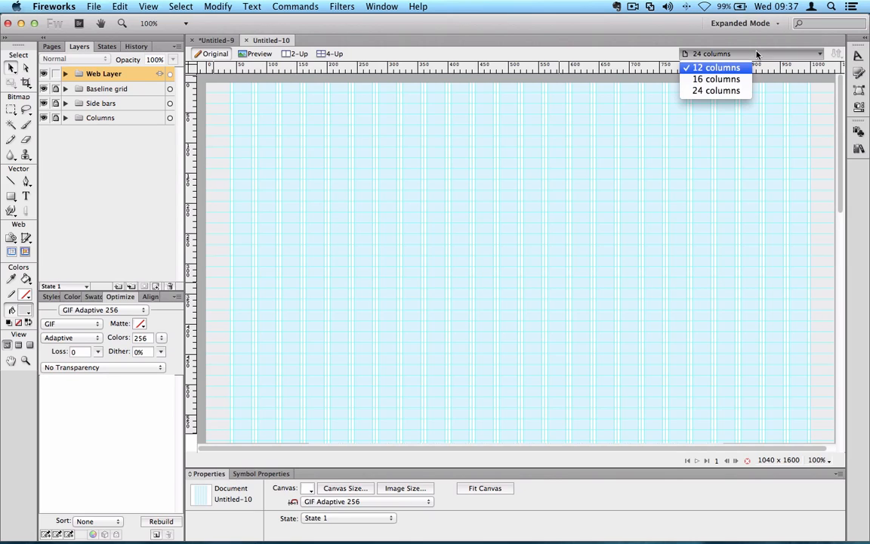
click(731, 80)
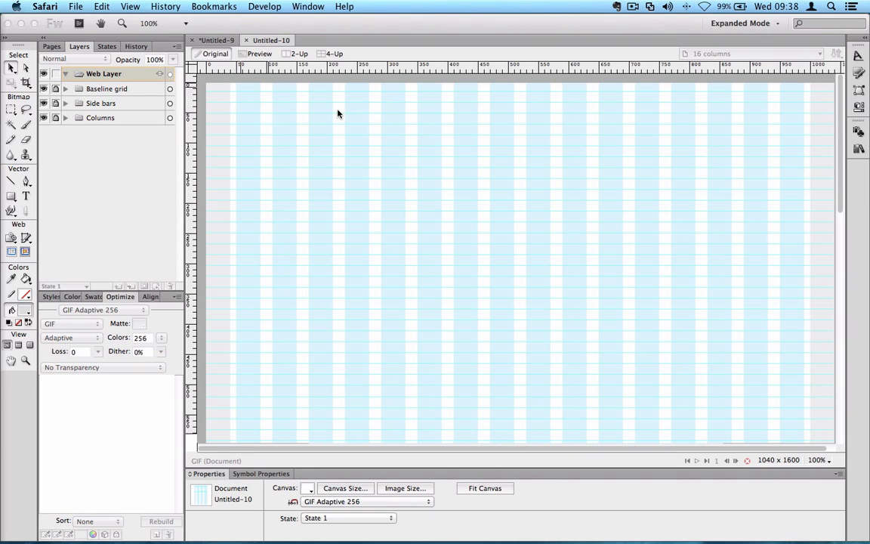
click(338, 113)
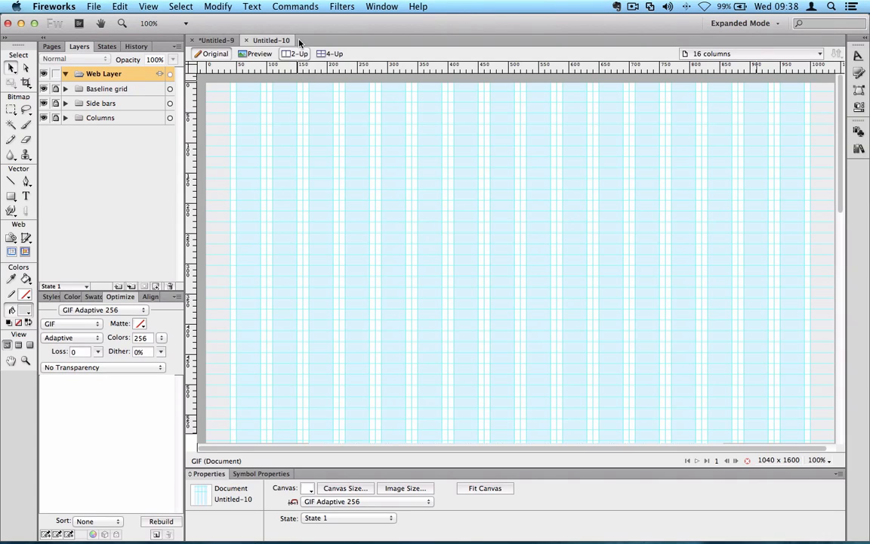
Step: Insert a 12-column grid with column width 60, gutter width 20, baseline 20, and both vertical and horizontal guides
click(253, 6)
mouse_move(296, 6)
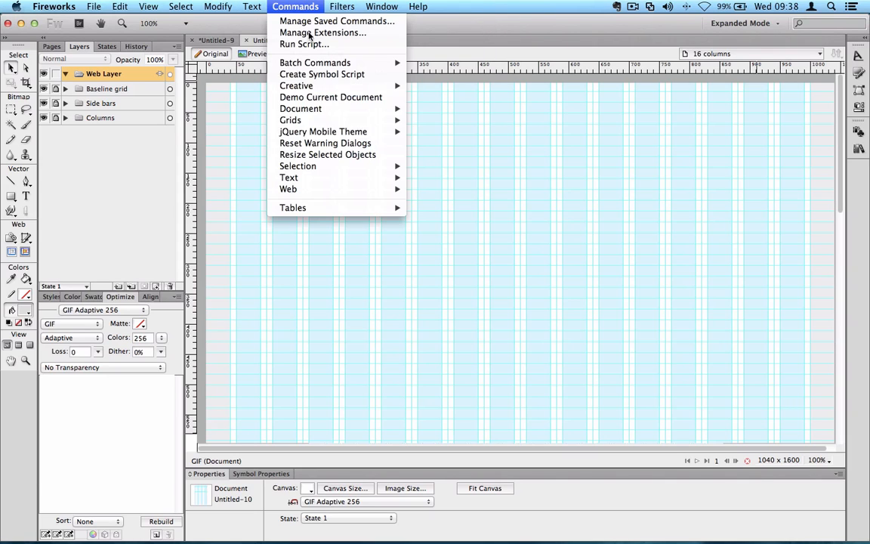
mouse_move(291, 120)
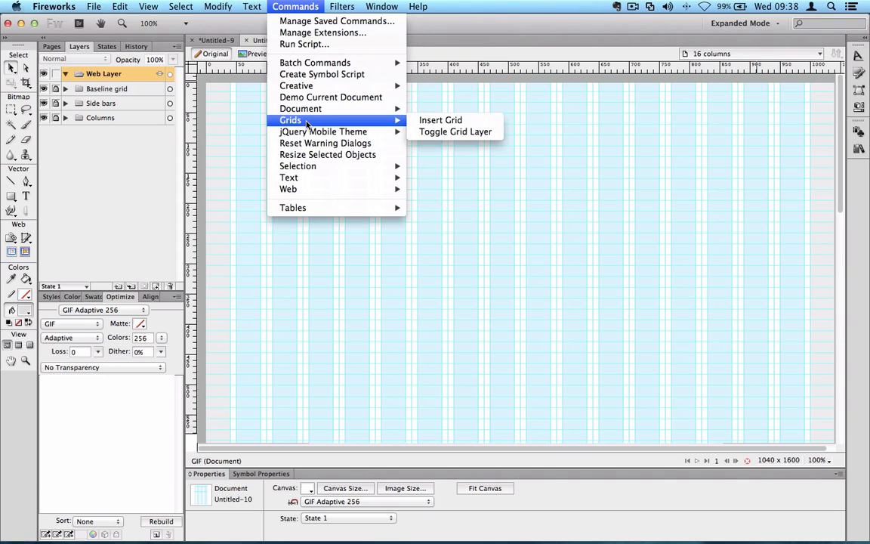
click(443, 121)
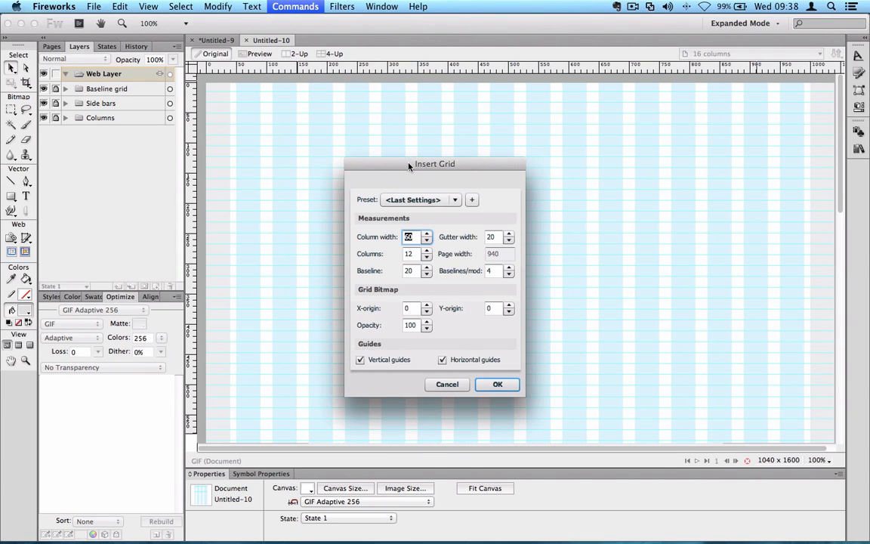
drag(409, 166, 515, 101)
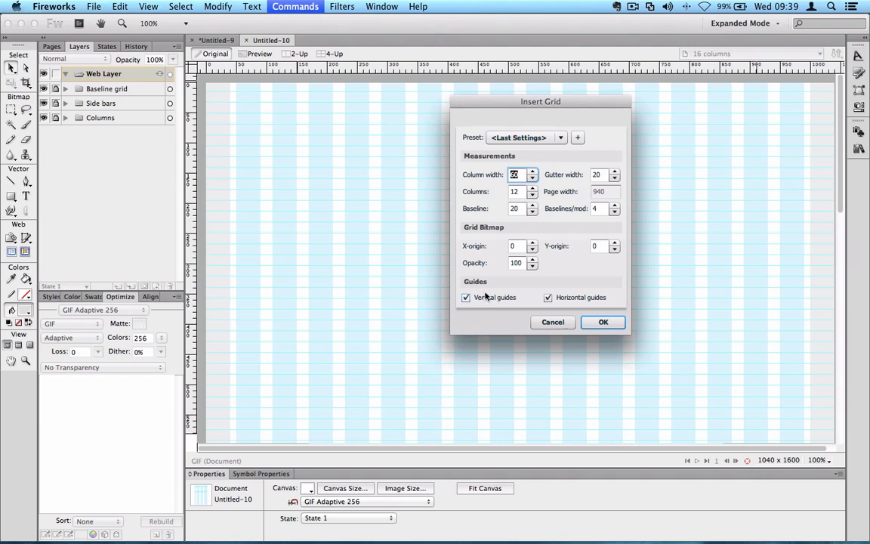
click(559, 138)
click(529, 148)
click(605, 322)
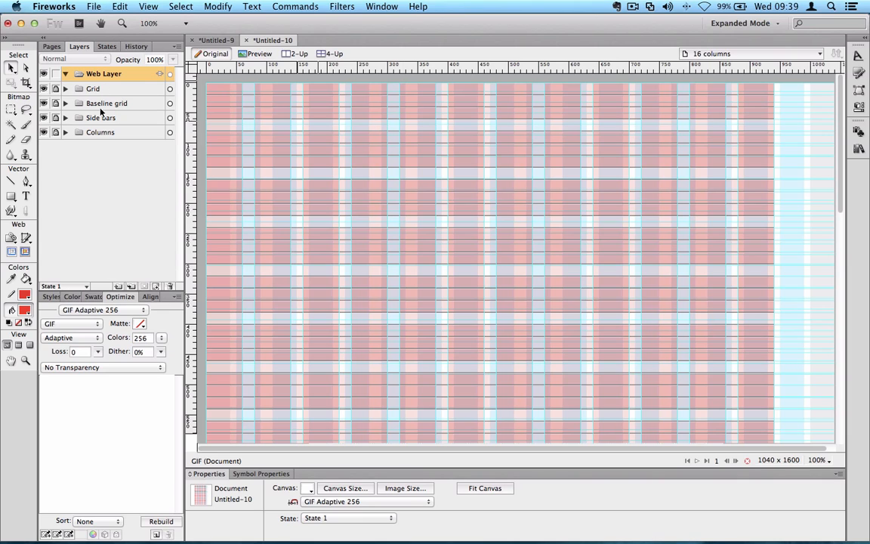
scroll(188, 126, right, 1)
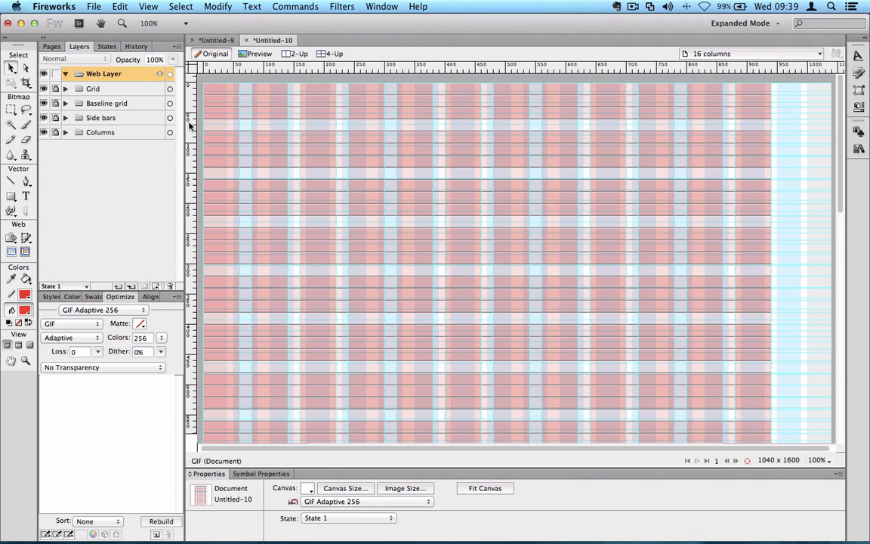
Step: Undo the inserted 12-column grid and add a new empty layer above the Baseline grid layer
key(super+z)
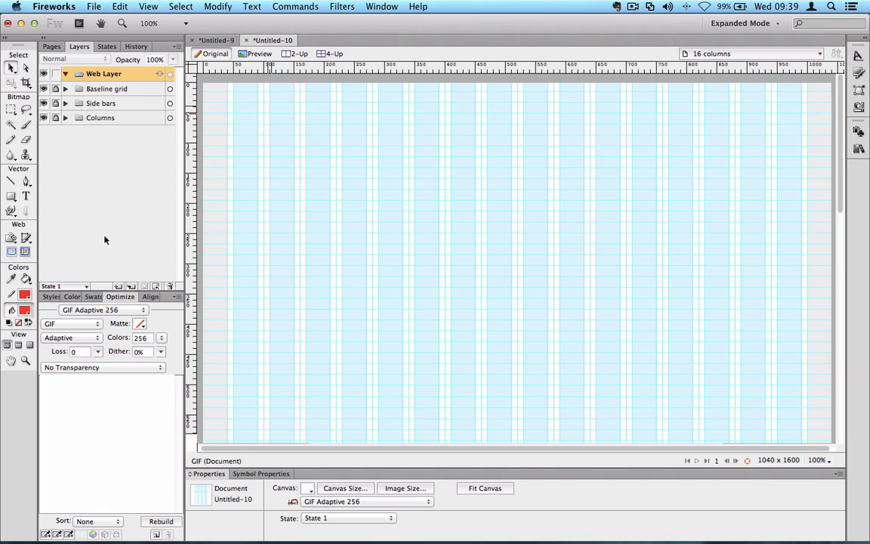
click(118, 287)
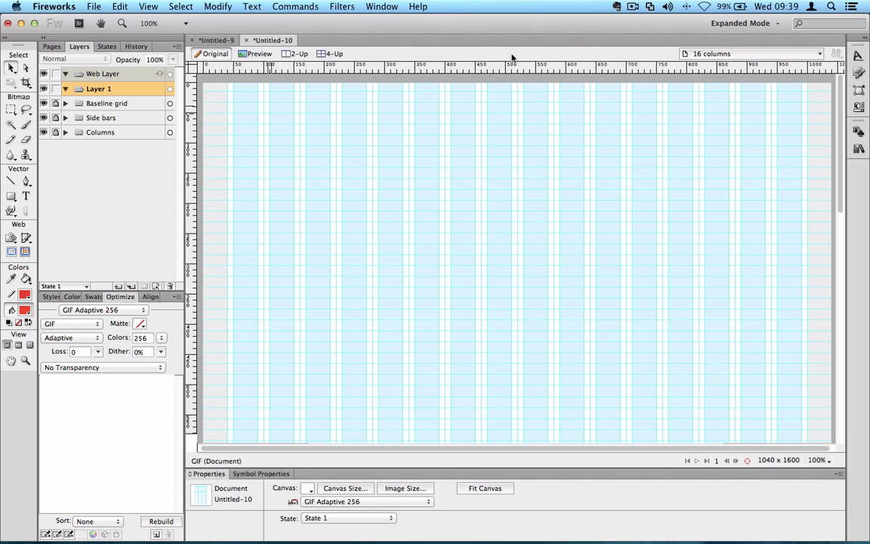
scroll(744, 132, left, 1)
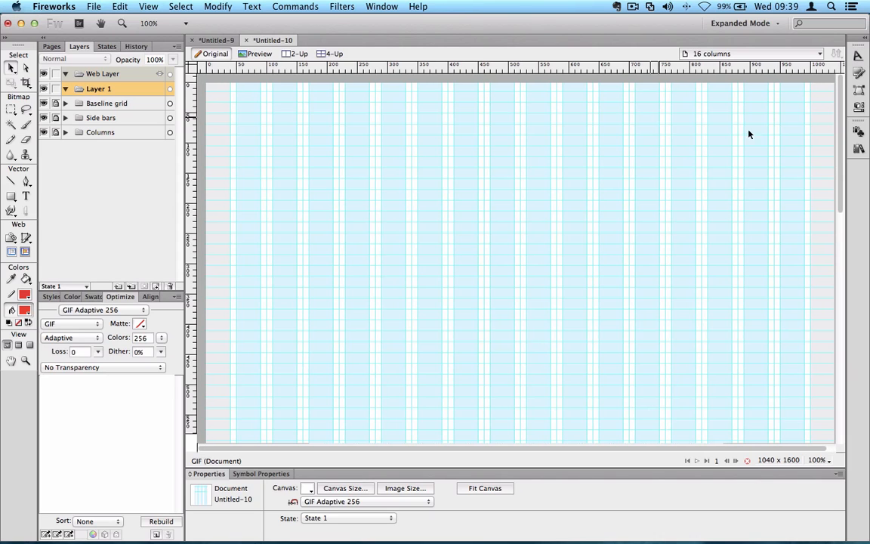
Step: Open the Common Library and examine the symbols in its HTML and iPhone folders
click(859, 149)
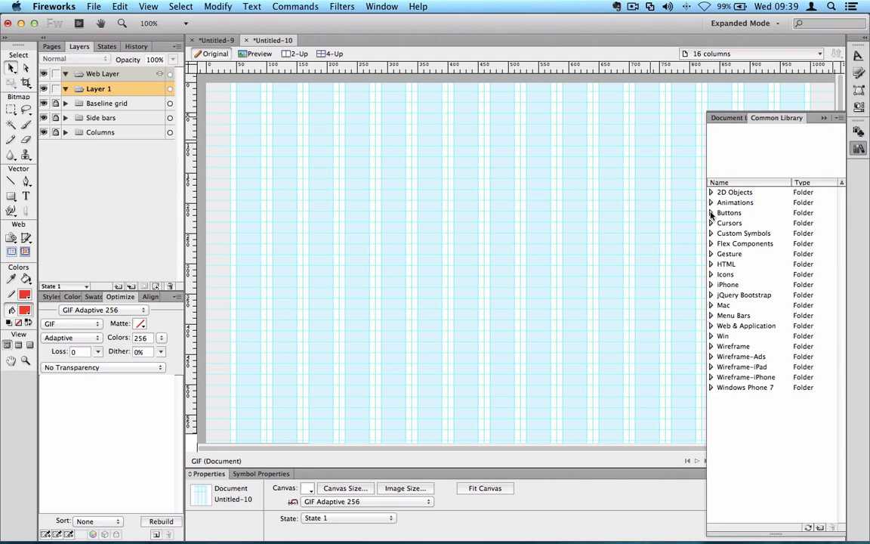
click(711, 264)
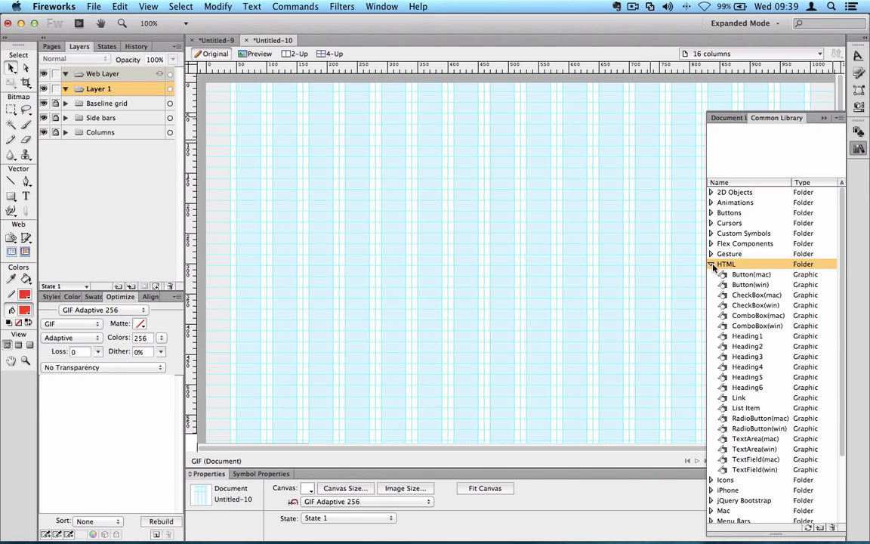
scroll(714, 268, down, 3)
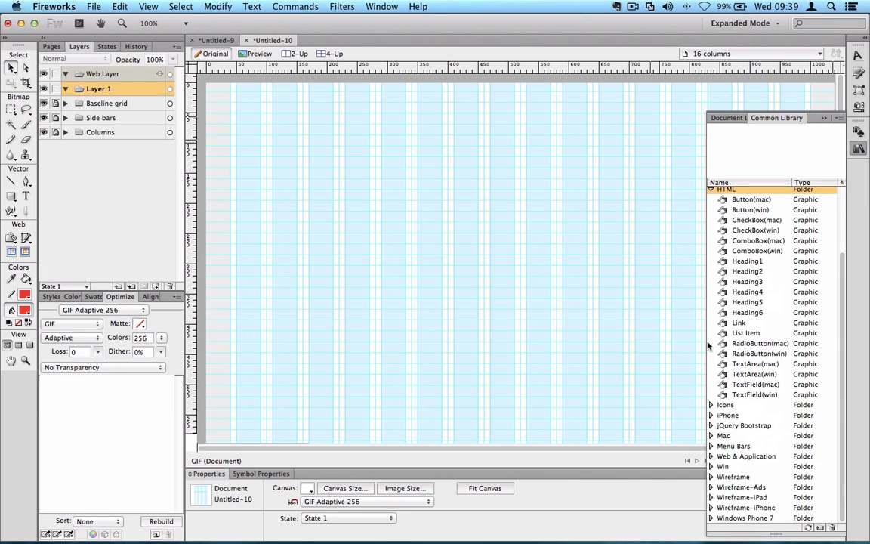
click(711, 415)
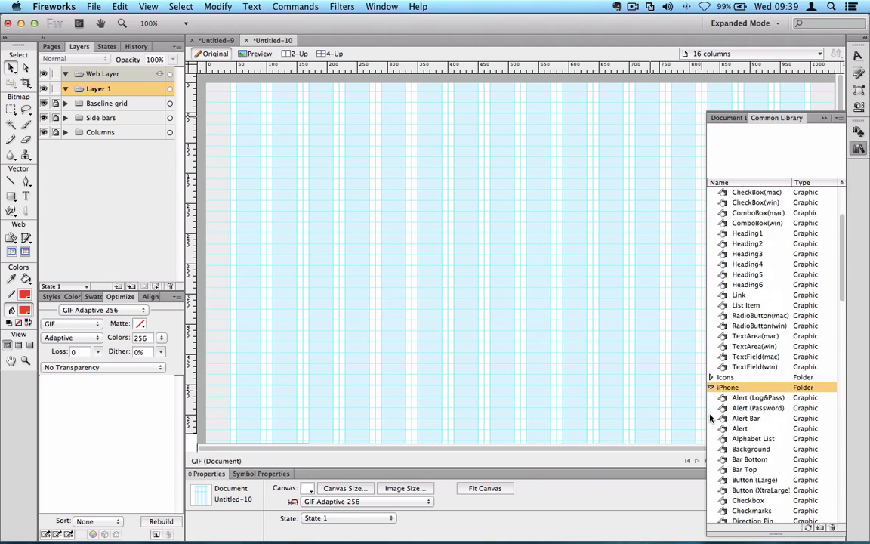
scroll(710, 417, down, 8)
scroll(710, 418, up, 2)
Step: Place the iPhone Alert (Log&Pass) symbol on the canvas, move it down to about Y 35, and delete it
click(742, 238)
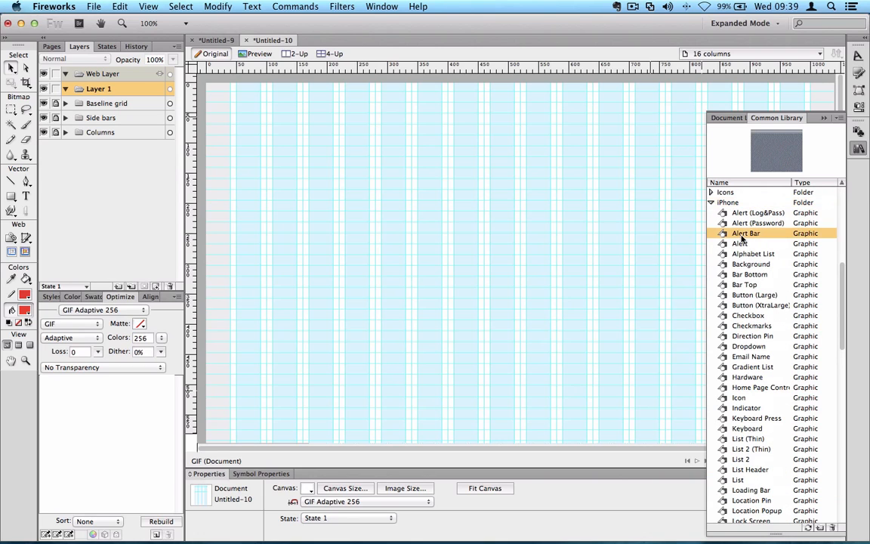
click(742, 213)
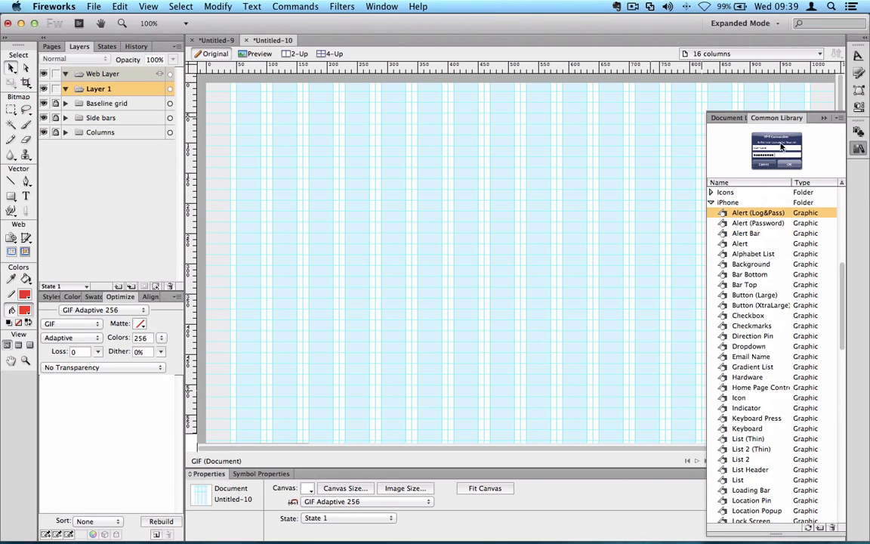
drag(782, 147, 488, 197)
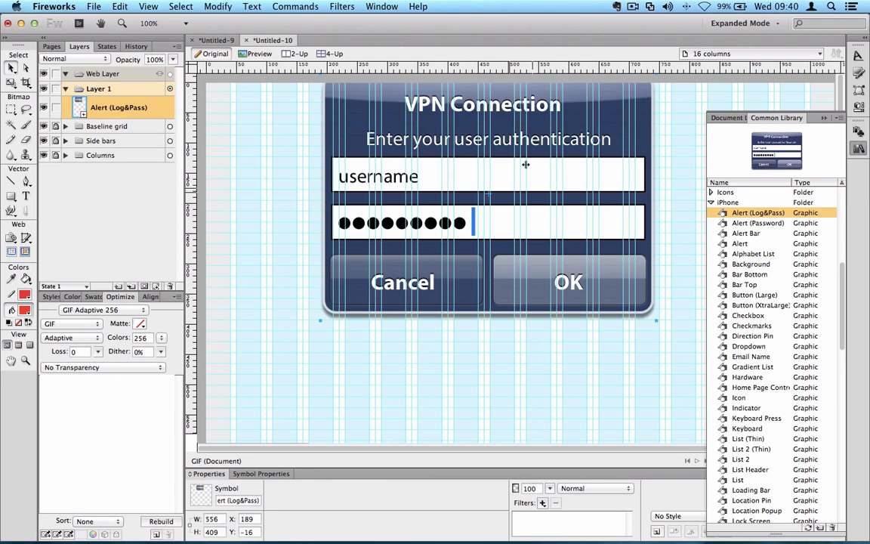
drag(542, 129, 545, 160)
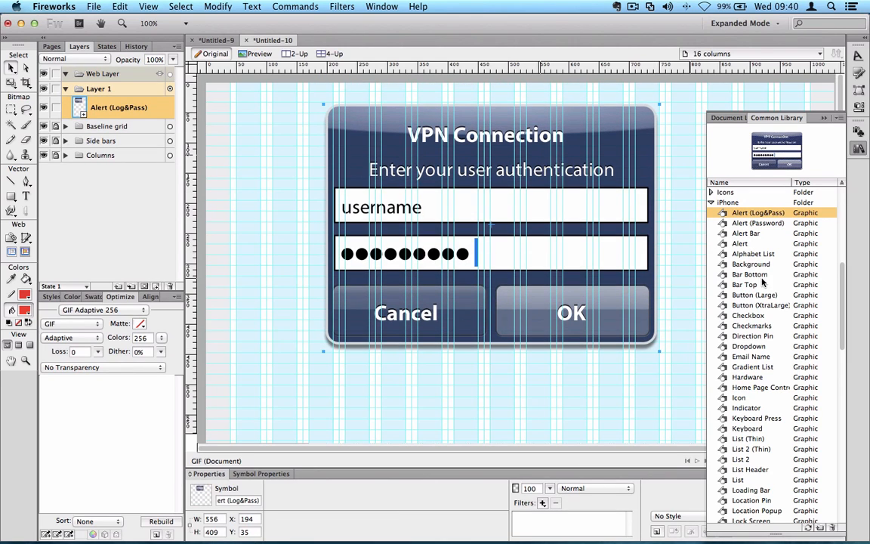
key(Delete)
Step: Preview the Dropdown and Keyboard Press symbols in the iPhone library folder
click(733, 346)
scroll(732, 346, down, 3)
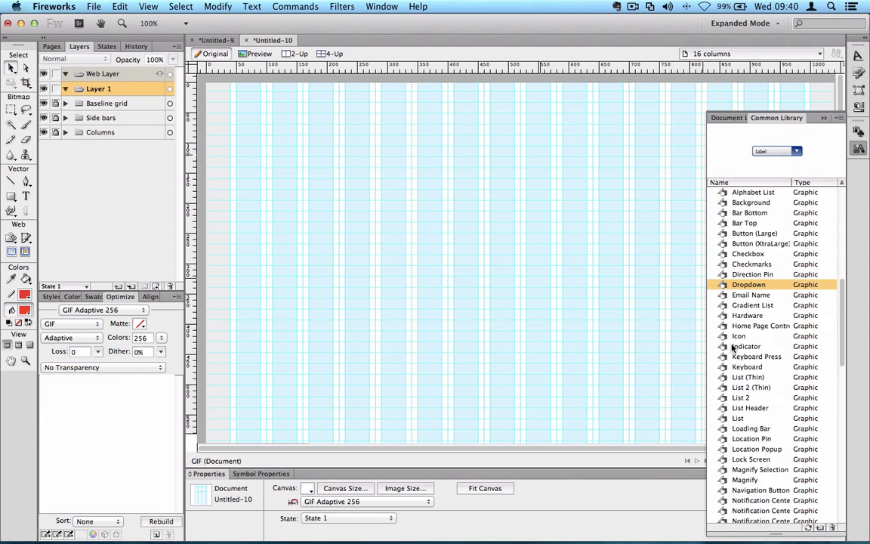
click(751, 356)
scroll(754, 367, down, 15)
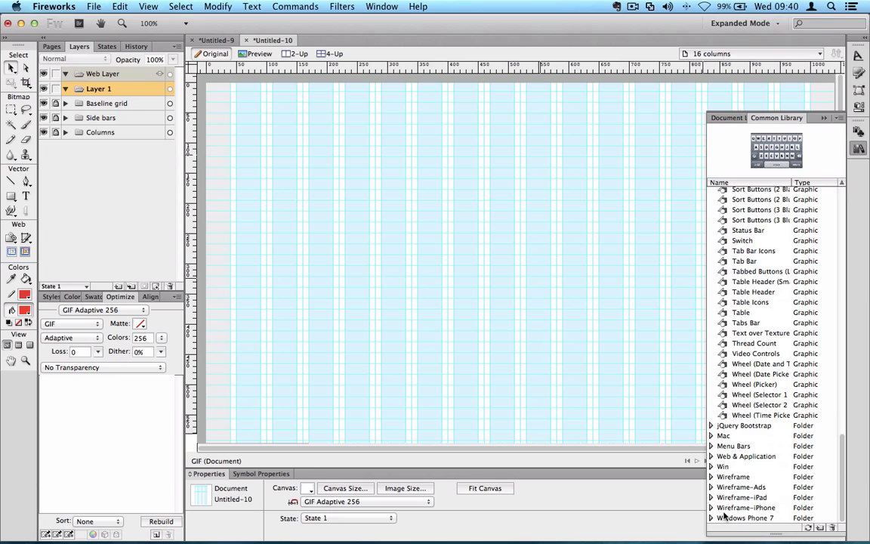
Step: Place the Apps List symbol from the Windows Phone 7 library folder on the canvas at about X 11, Y 7
click(714, 518)
click(711, 518)
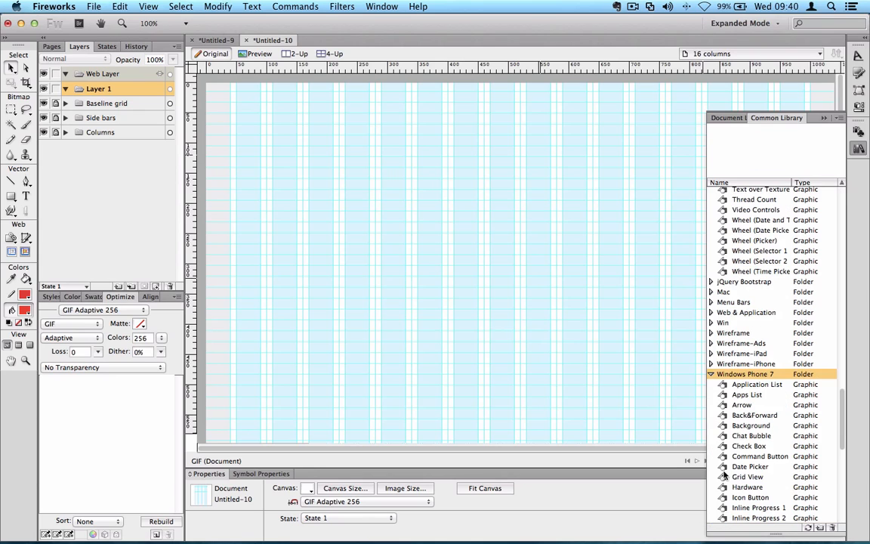
click(750, 385)
click(748, 395)
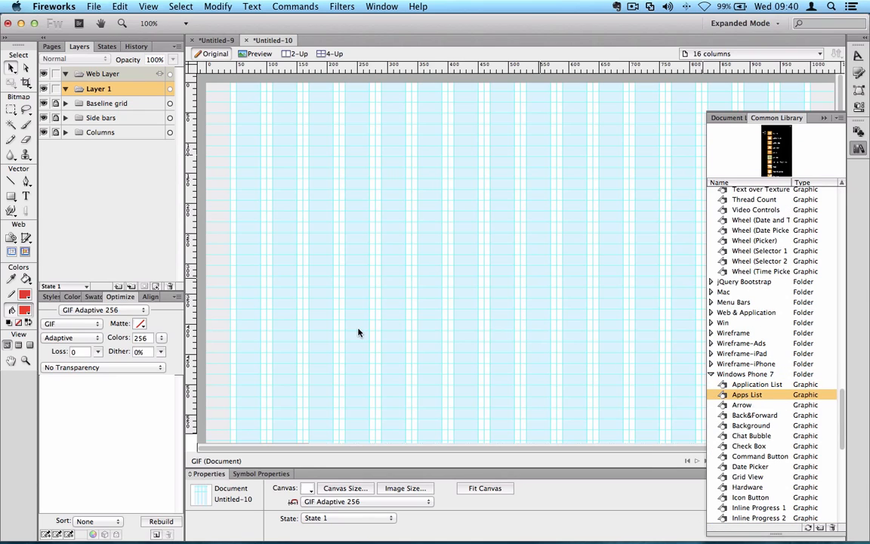
drag(769, 144, 579, 223)
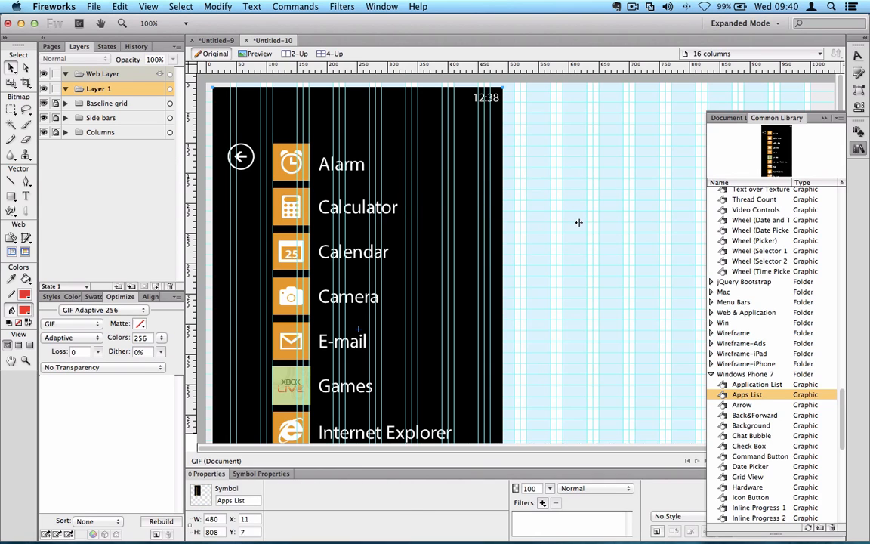
key(Delete)
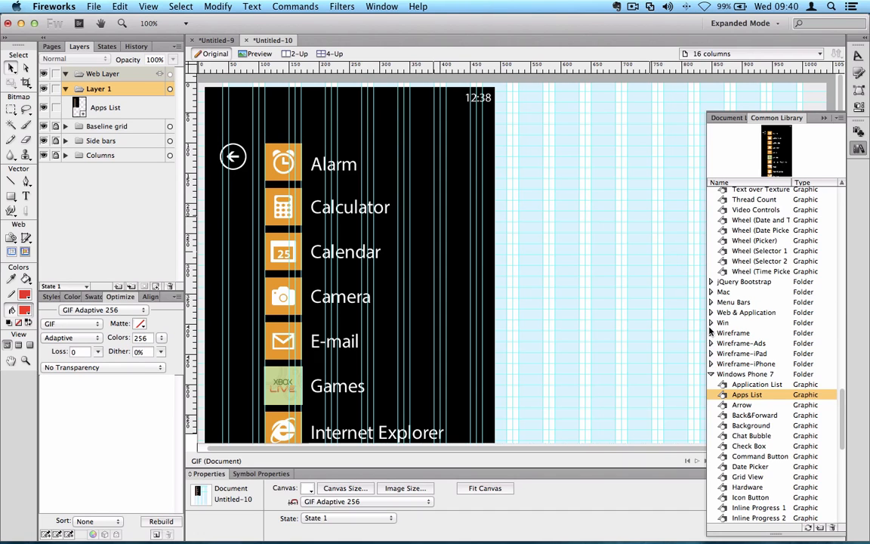
Step: Expand the Win library folder and delete the Apps List symbol from the canvas
click(710, 323)
scroll(711, 325, down, 7)
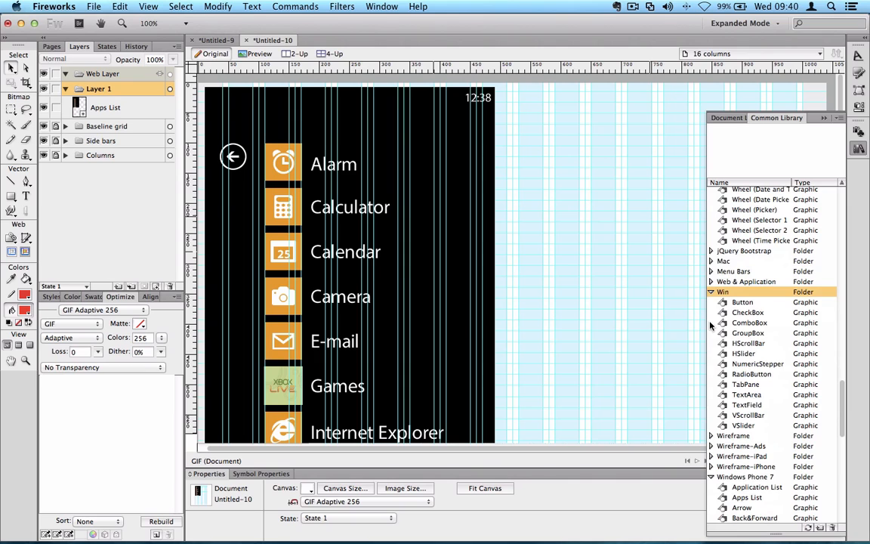
click(410, 286)
key(Delete)
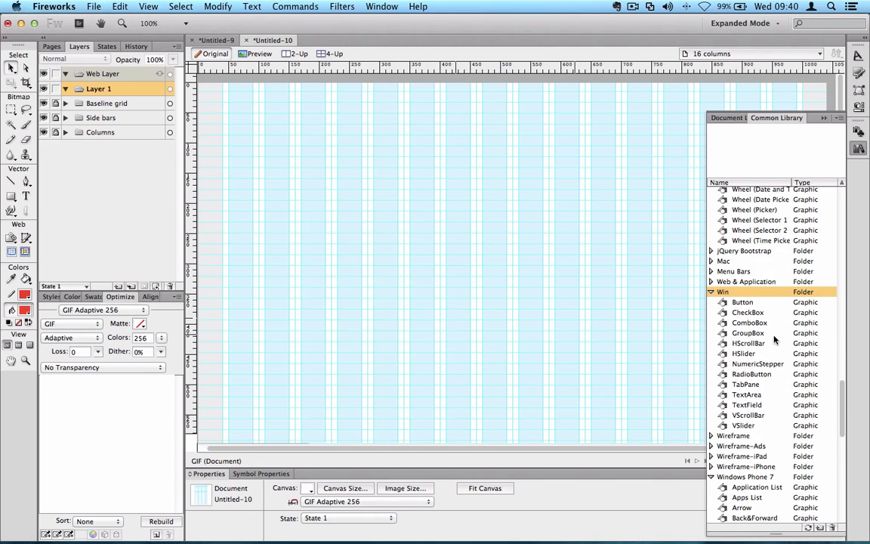
Step: Examine the interface symbols in the Mac library folder
click(711, 261)
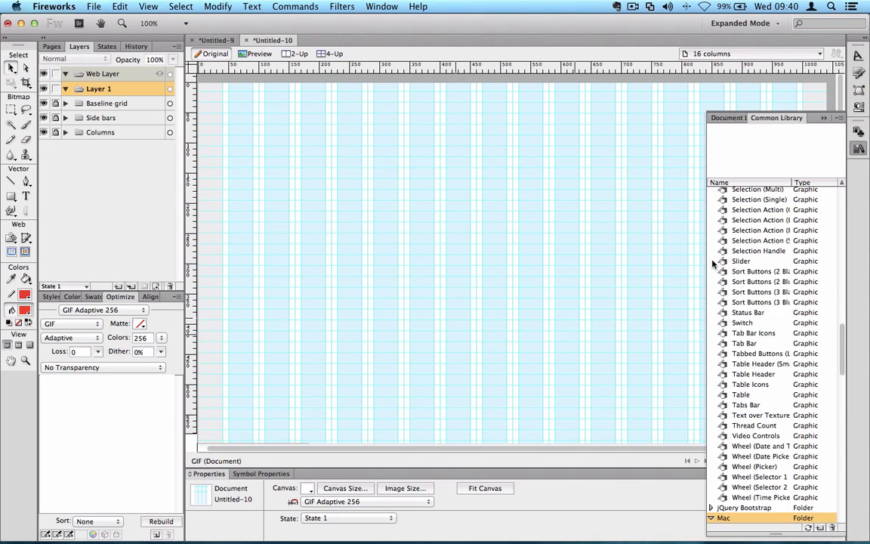
scroll(746, 344, down, 7)
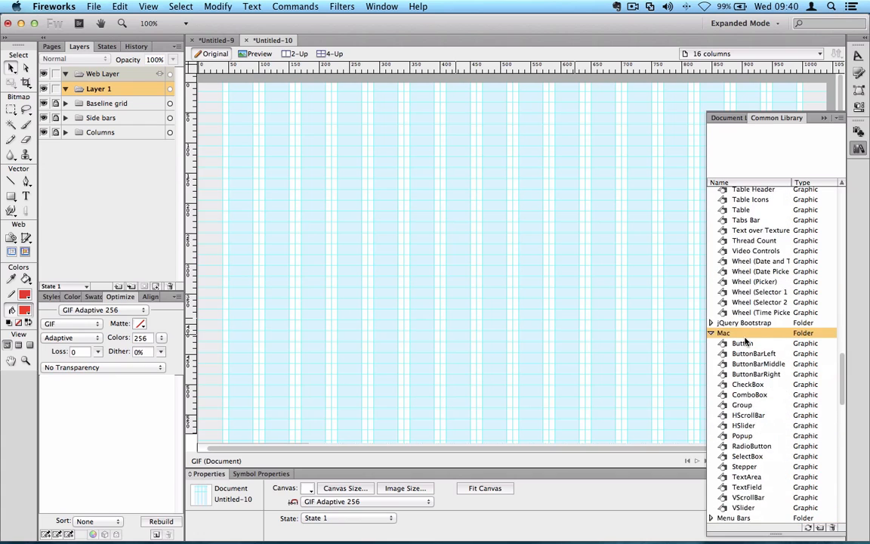
scroll(745, 343, down, 9)
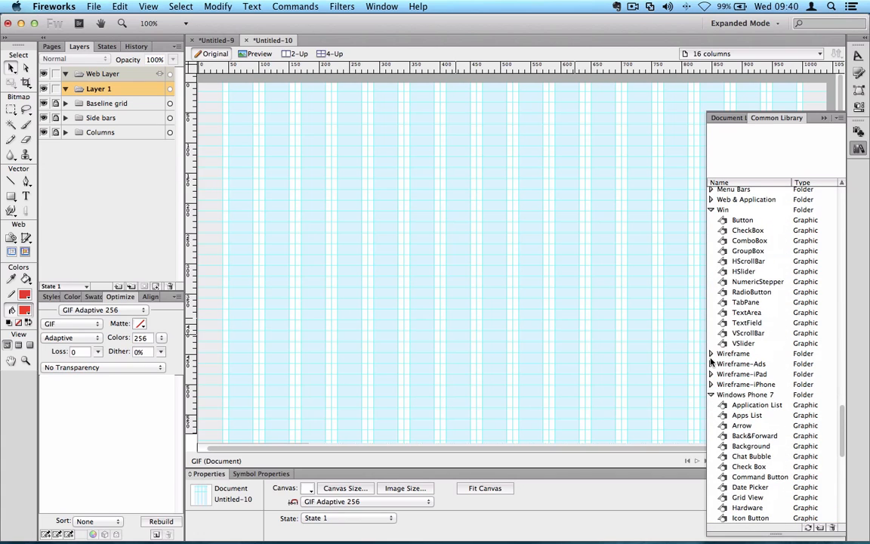
Step: Place the Accordion symbol from the Wireframe library folder on the canvas at about X 254, Y 247
click(711, 353)
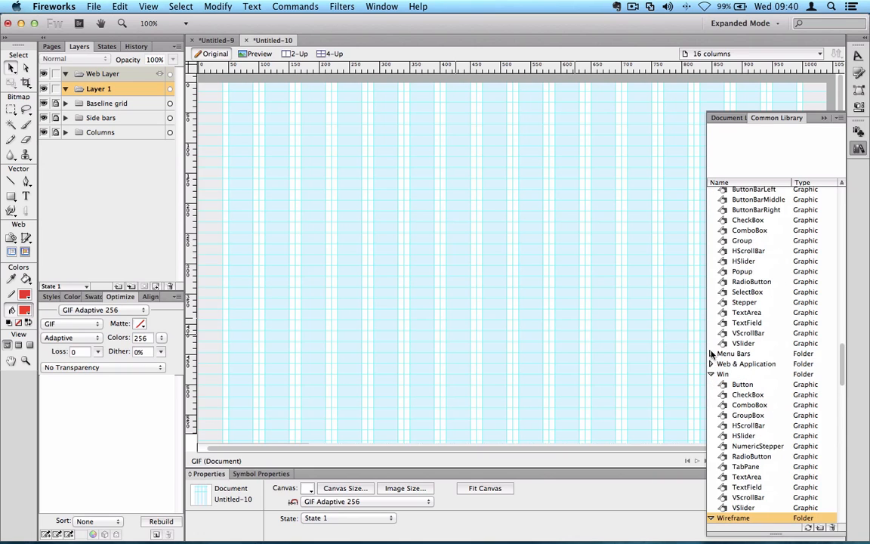
scroll(711, 354, down, 5)
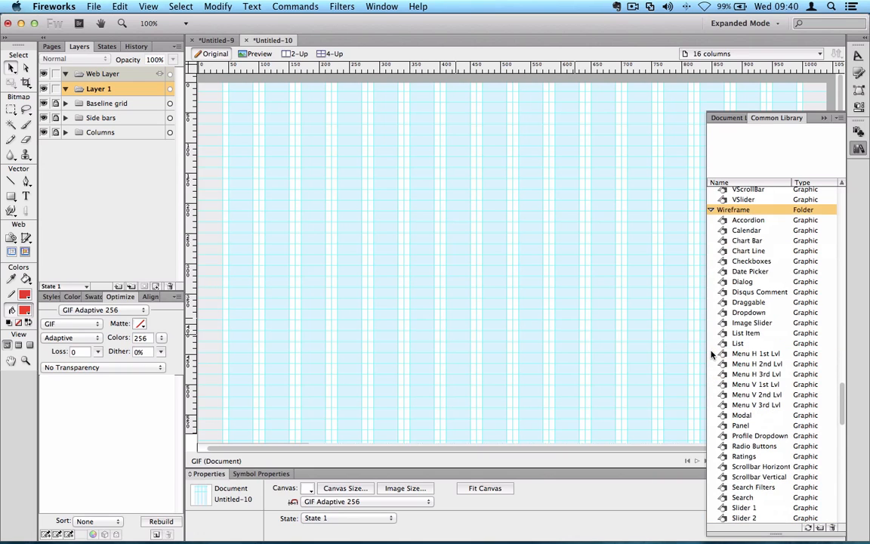
click(748, 220)
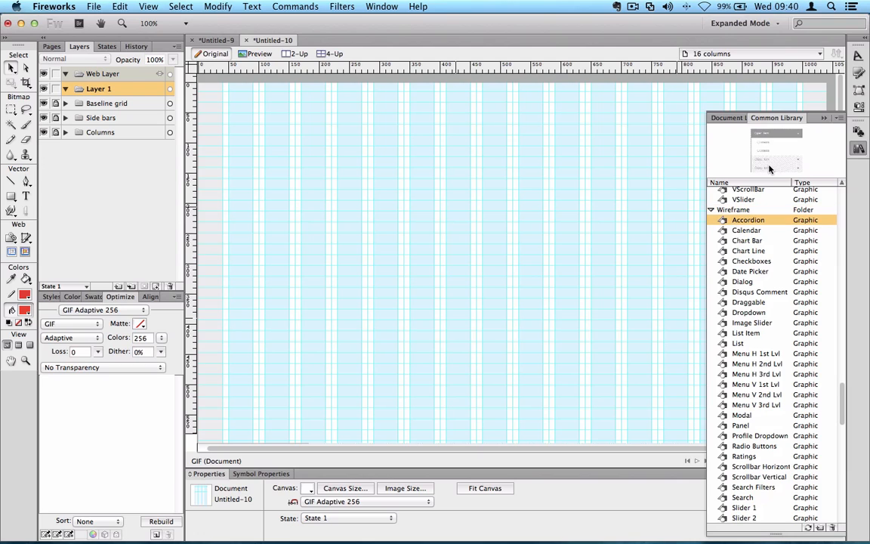
drag(477, 205, 341, 209)
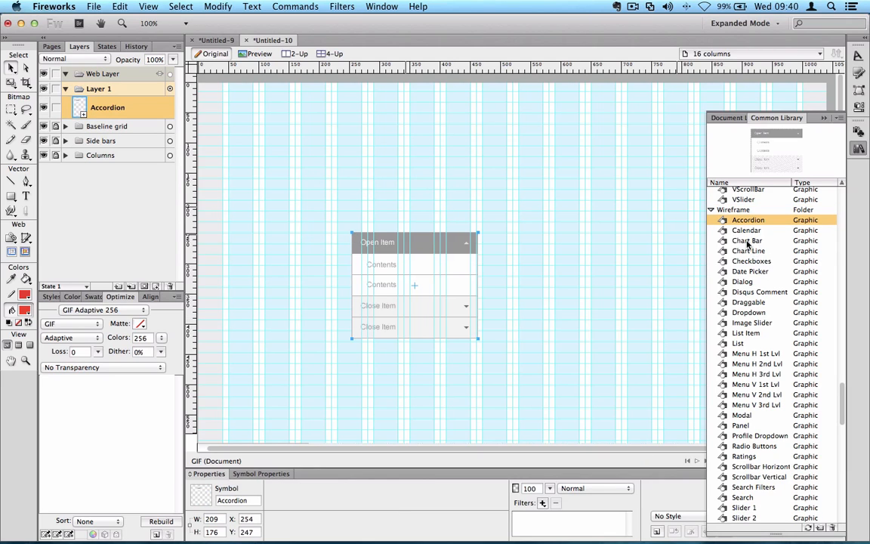
Step: Place the Wireframe Disqus Comment symbol on the canvas, reposition it over the accordion, and delete it
click(751, 241)
drag(748, 293, 533, 236)
drag(513, 188, 505, 285)
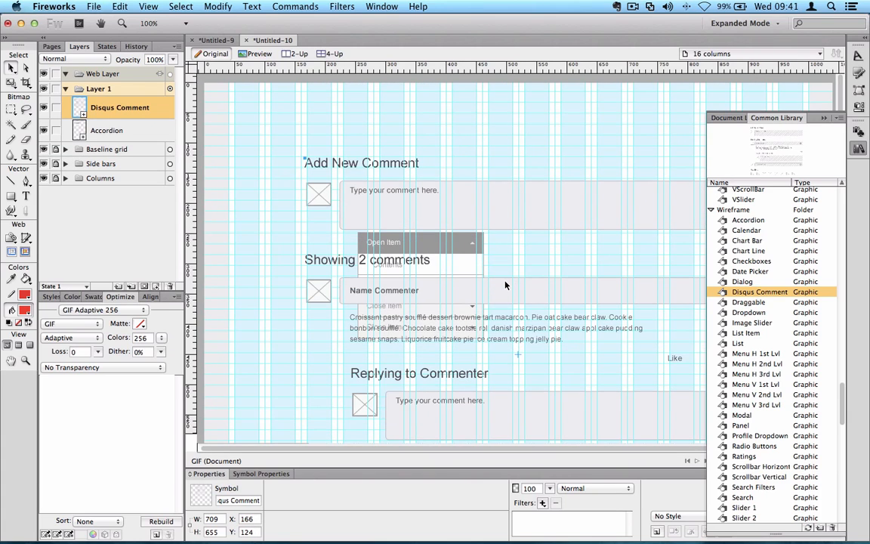
key(Delete)
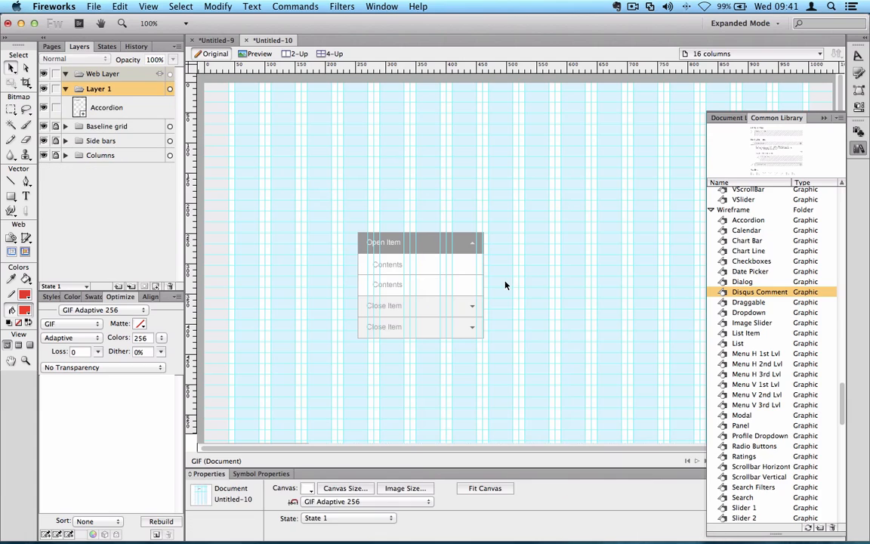
Step: Change the Open Item heading inside the Accordion symbol to "Option1" and return to the 16 columns page
double_click(393, 243)
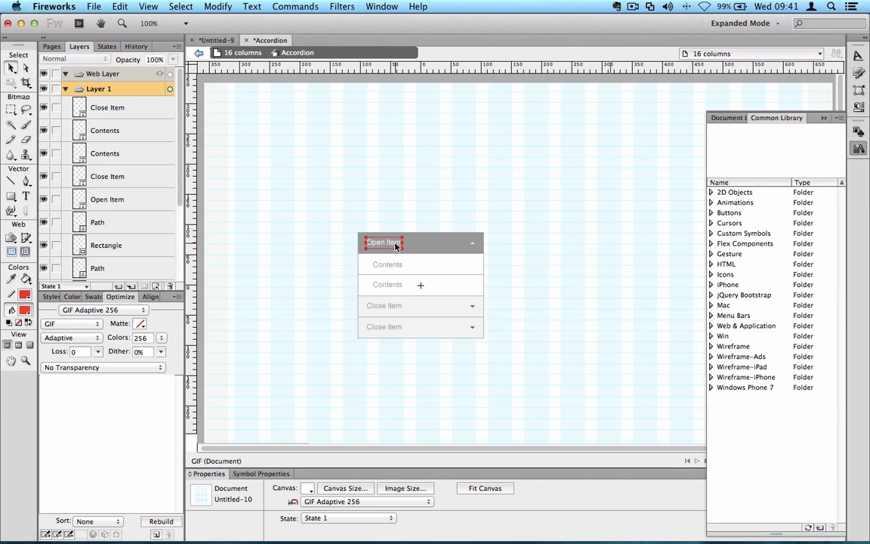
double_click(392, 241)
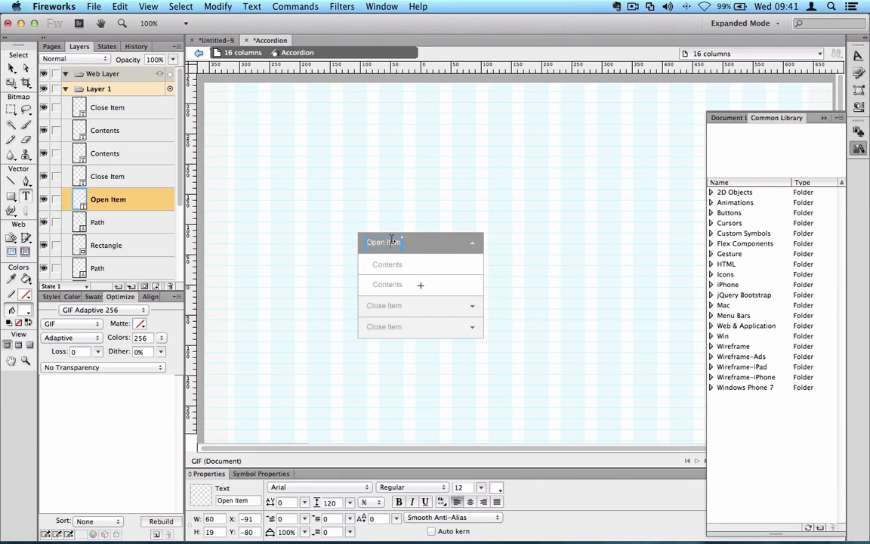
text(Option1)
click(351, 321)
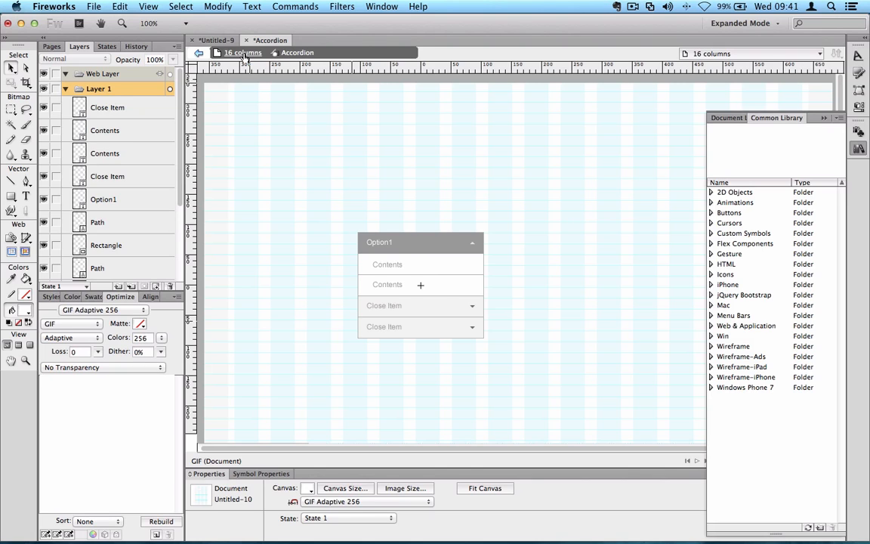
click(244, 53)
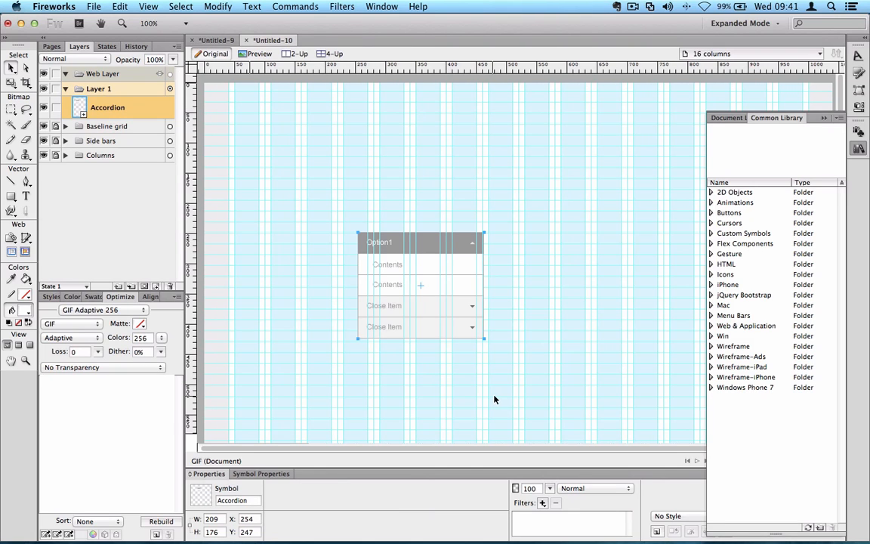
Step: Delete the accordion from the canvas and collapse the Common Library
scroll(495, 400, left, 1)
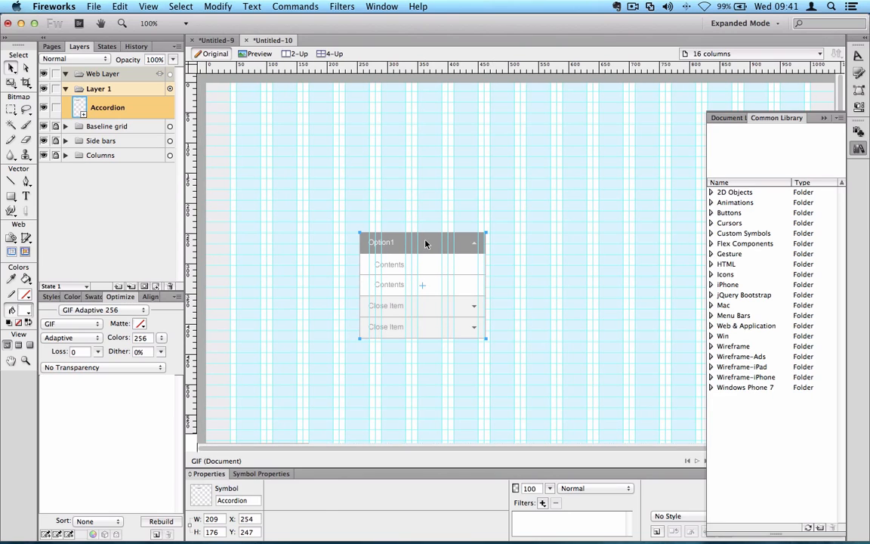
key(Delete)
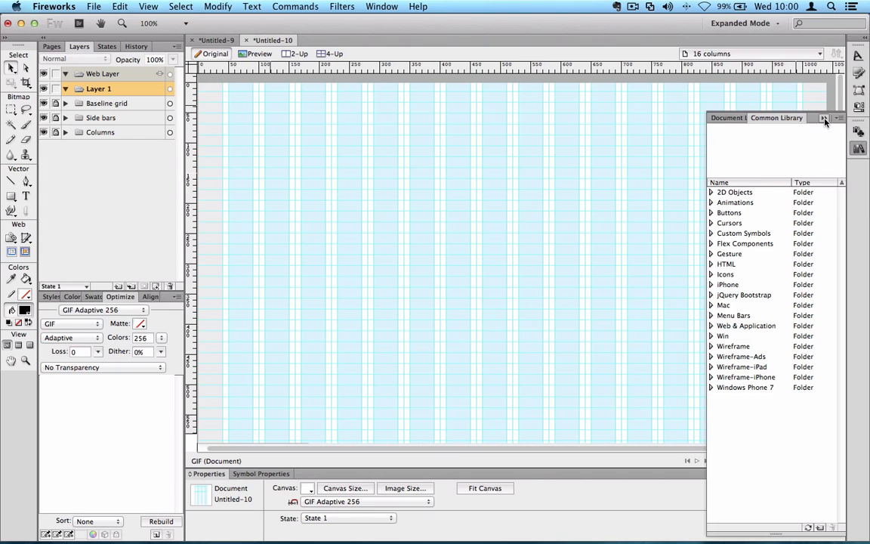
click(823, 119)
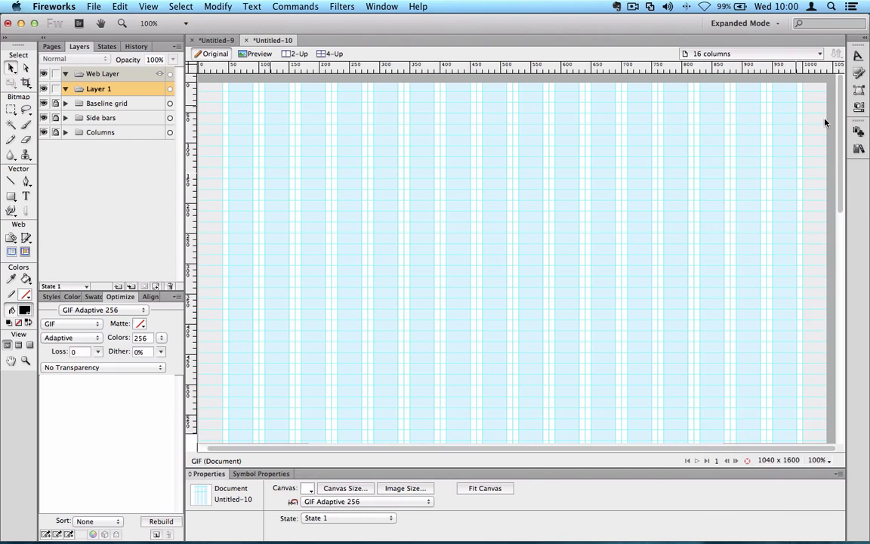
Step: Draw a black rectangle 940 by 55 px at about X 50, Y 122 across the grid columns
click(11, 196)
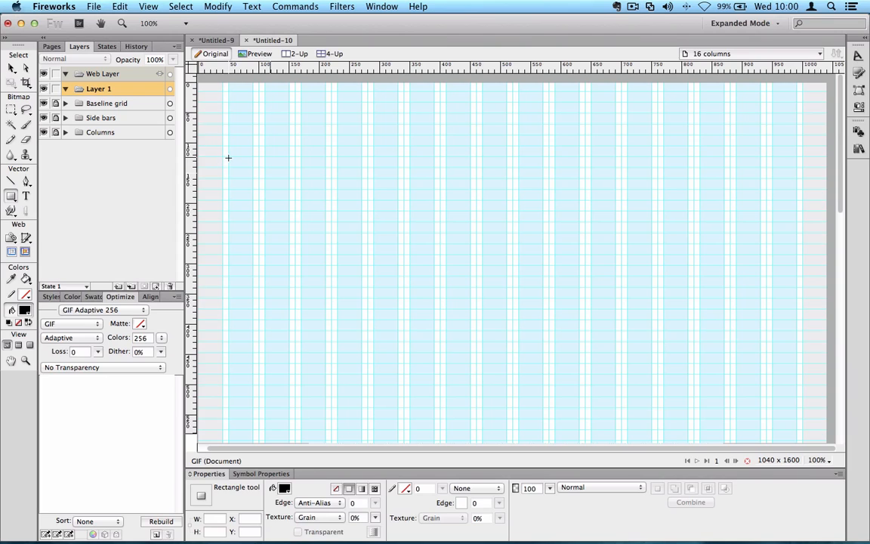
drag(228, 157, 796, 189)
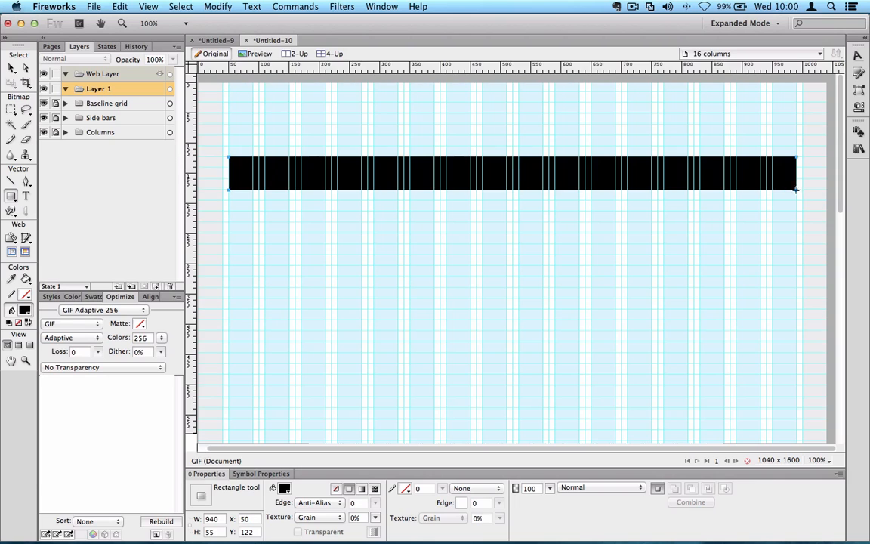
click(138, 7)
mouse_move(182, 176)
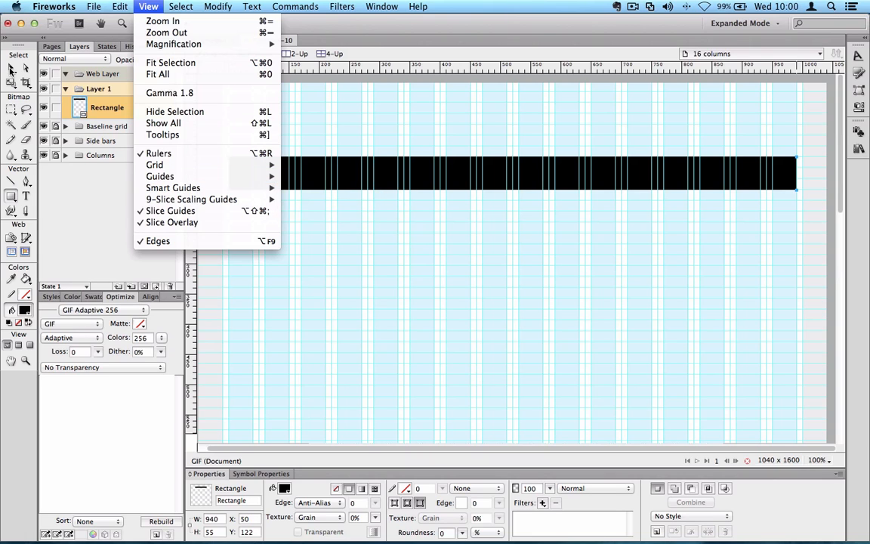
click(10, 68)
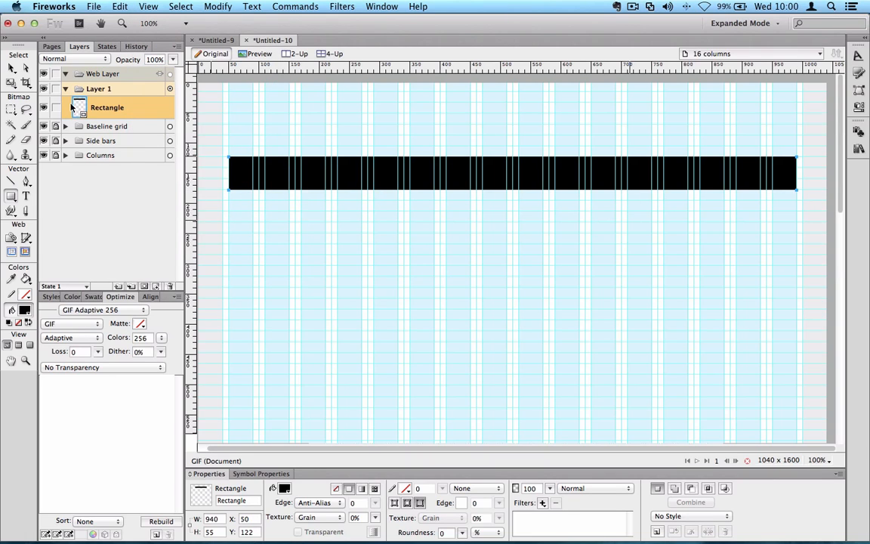
click(11, 68)
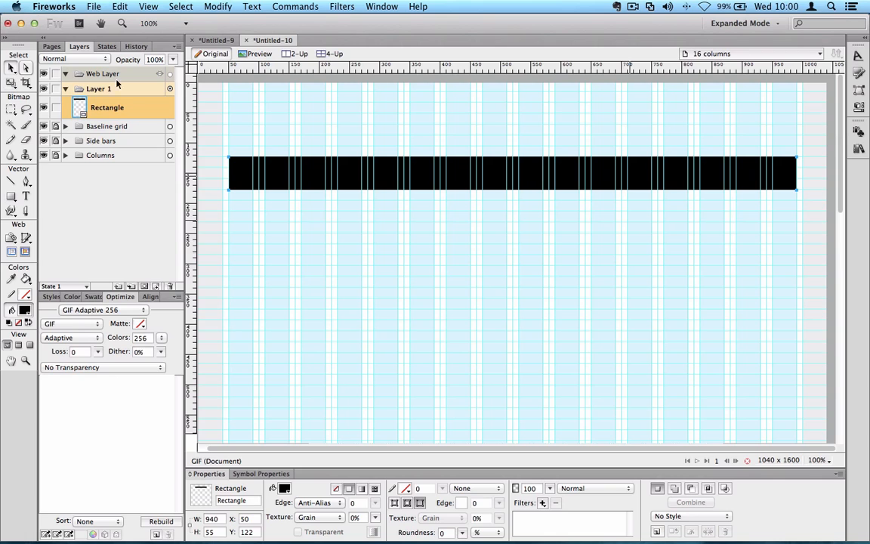
Step: Fill the wide rectangle with light grey and deselect it
click(285, 488)
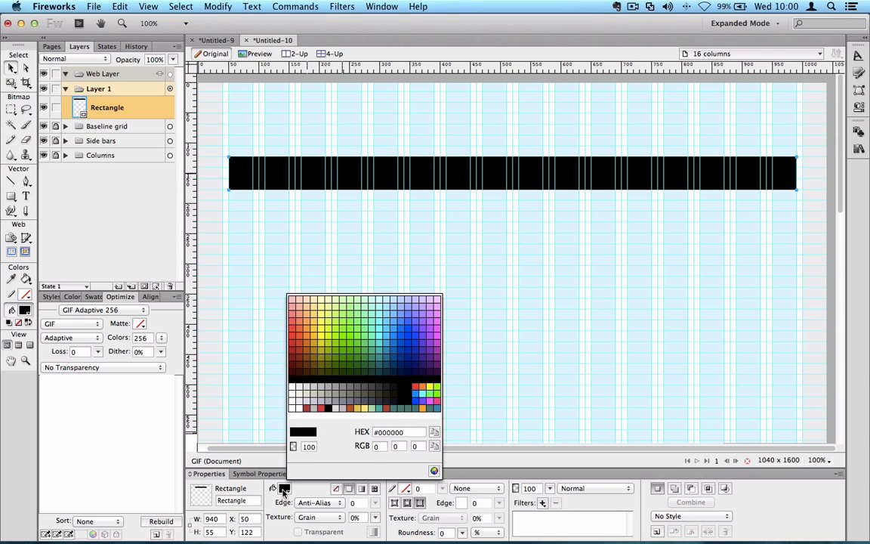
click(311, 386)
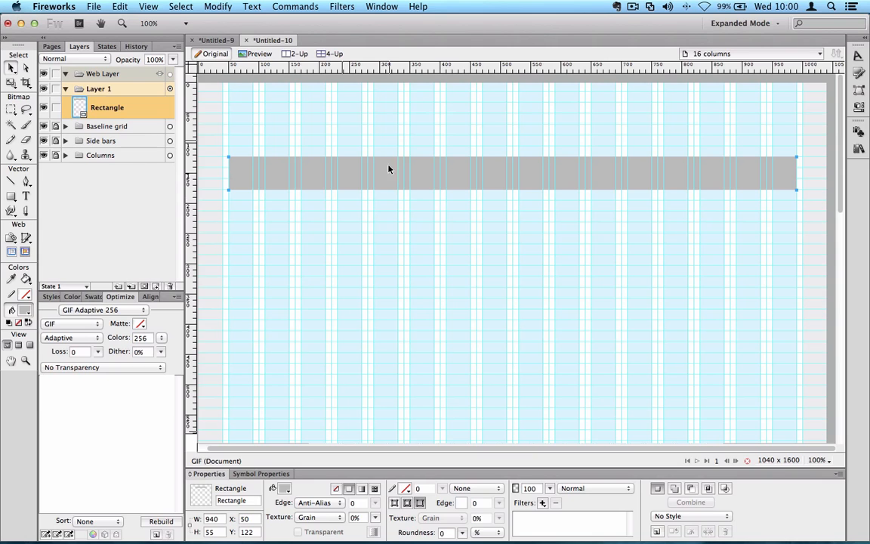
click(360, 194)
Step: Add the heading text "Pete's Pet Parlour" above the grey bar, aligned with its left edge
click(26, 196)
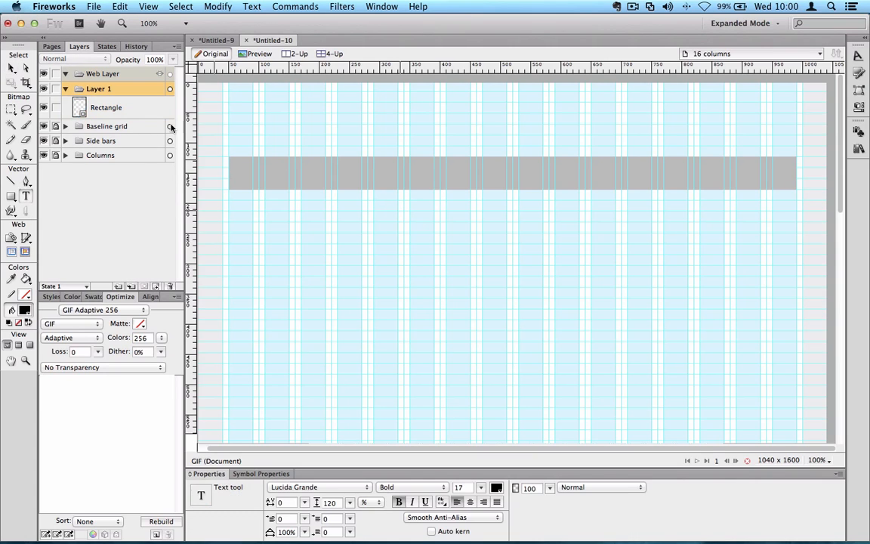
click(230, 116)
text(Pet)
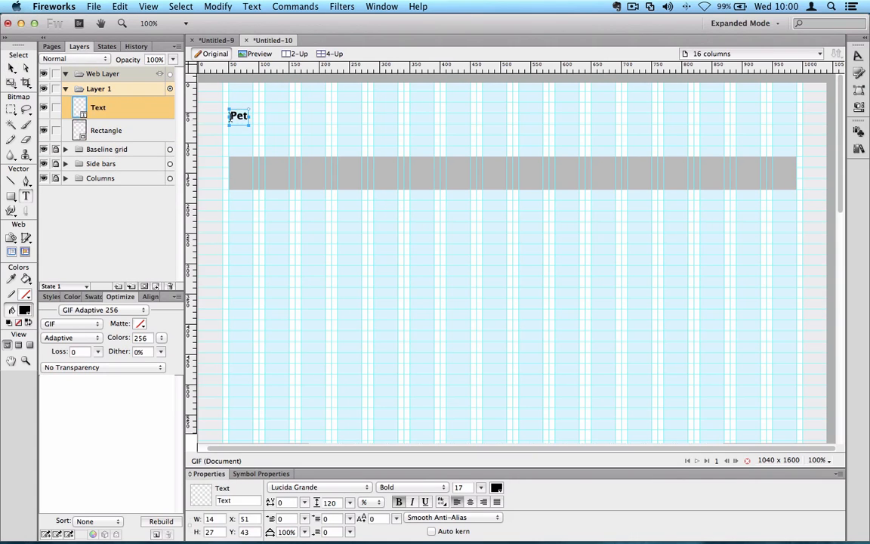
text(e's Pet Parlour)
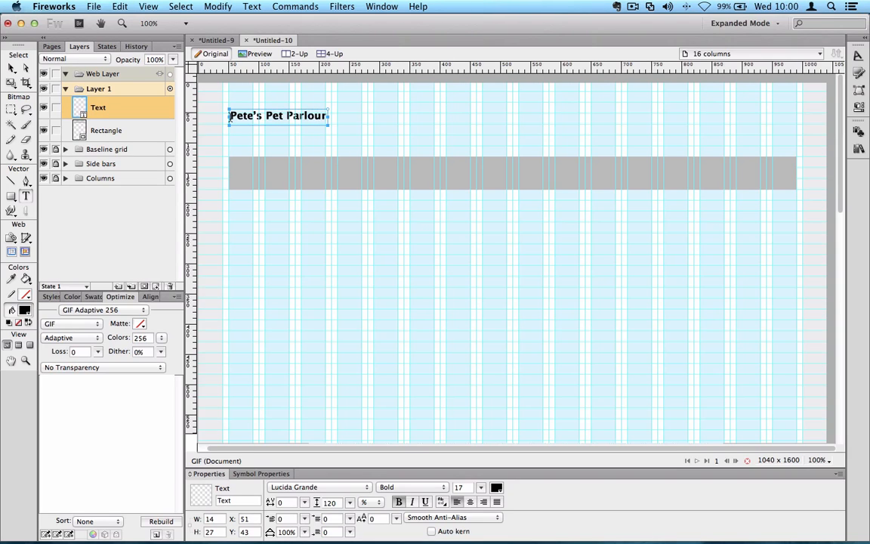
Step: Enlarge the "Pete's Pet Parlour" heading to size 38 and nudge it slightly lower above the grey bar
key(super+a)
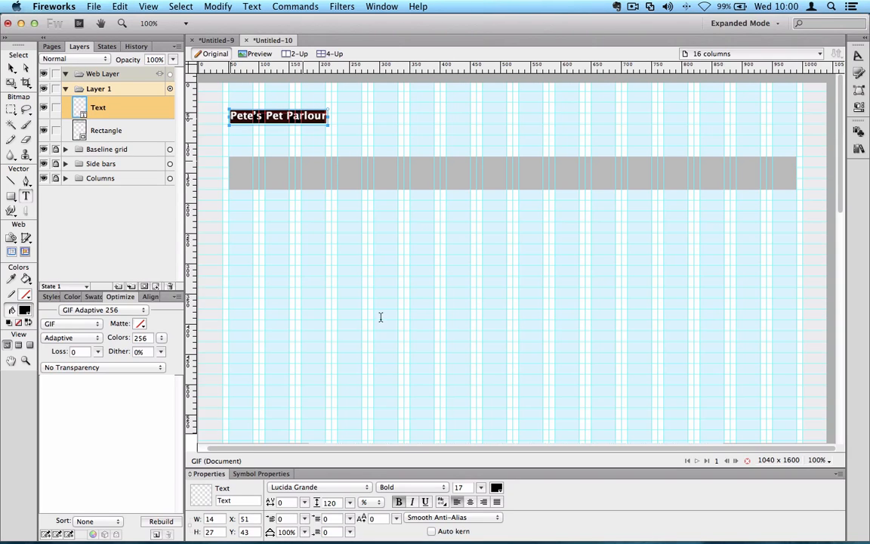
drag(481, 488, 480, 438)
click(10, 66)
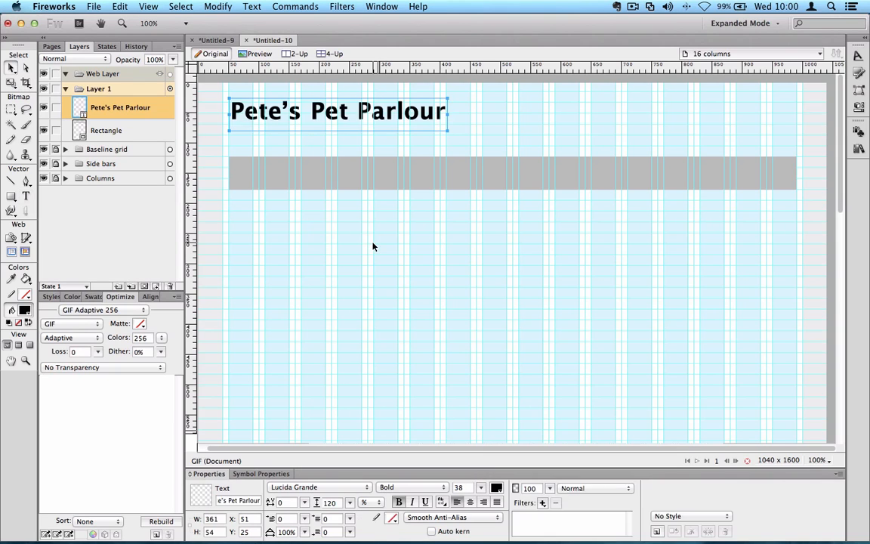
click(373, 243)
drag(390, 117, 386, 124)
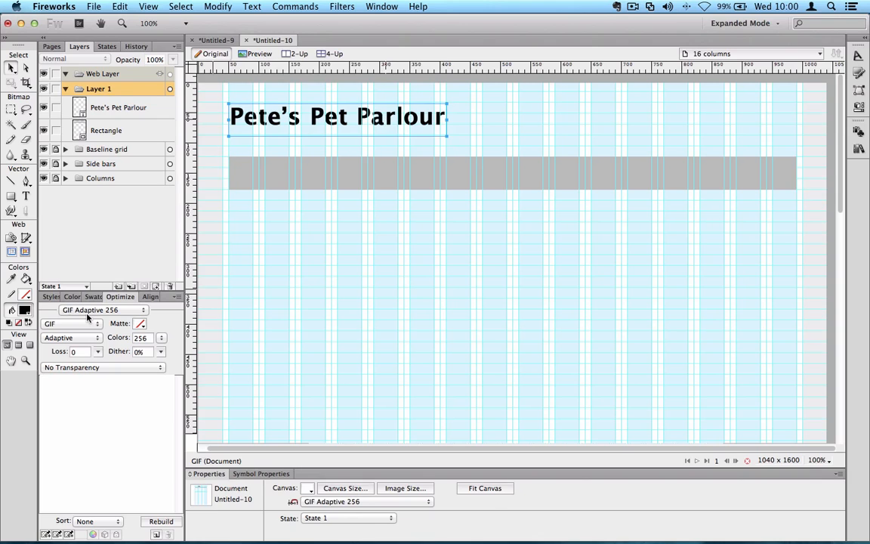
Step: Add the text label "HOME" near the left end of the grey bar
click(26, 196)
click(246, 175)
text(Ho)
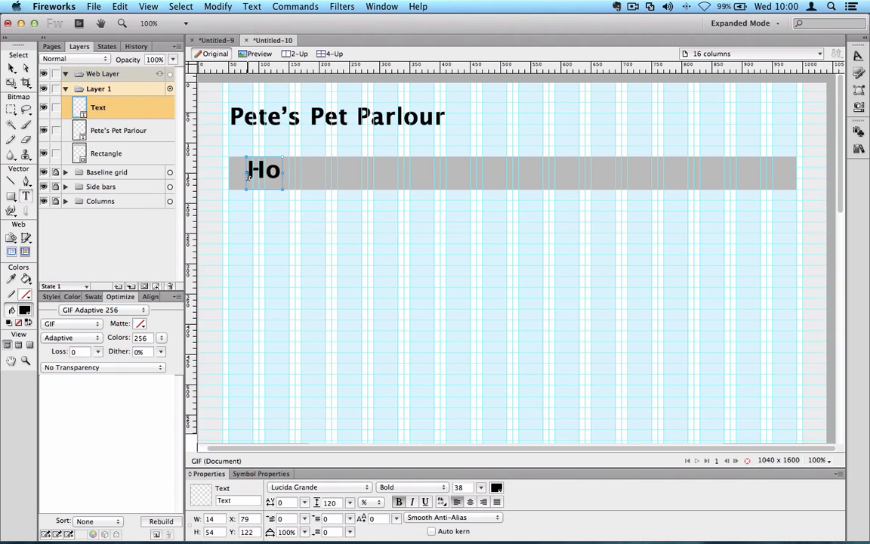
key(BackSpace)
text(OME)
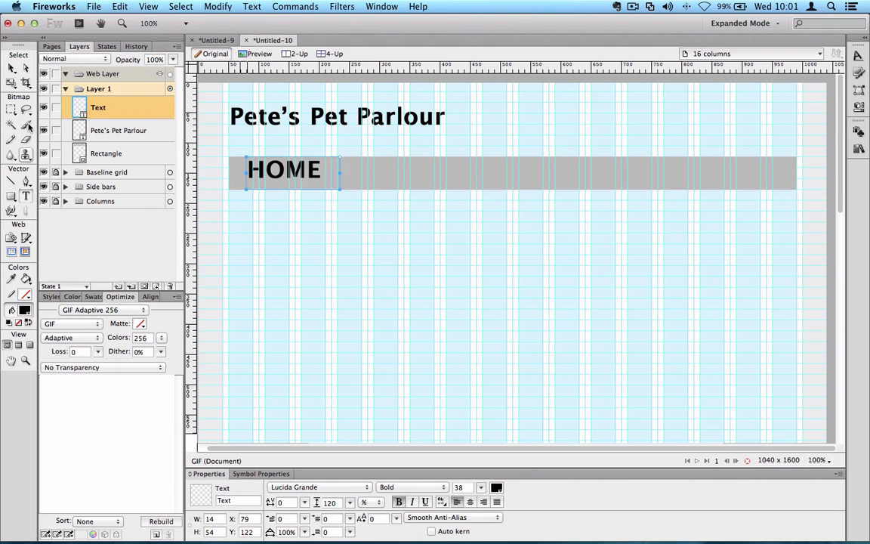
click(10, 68)
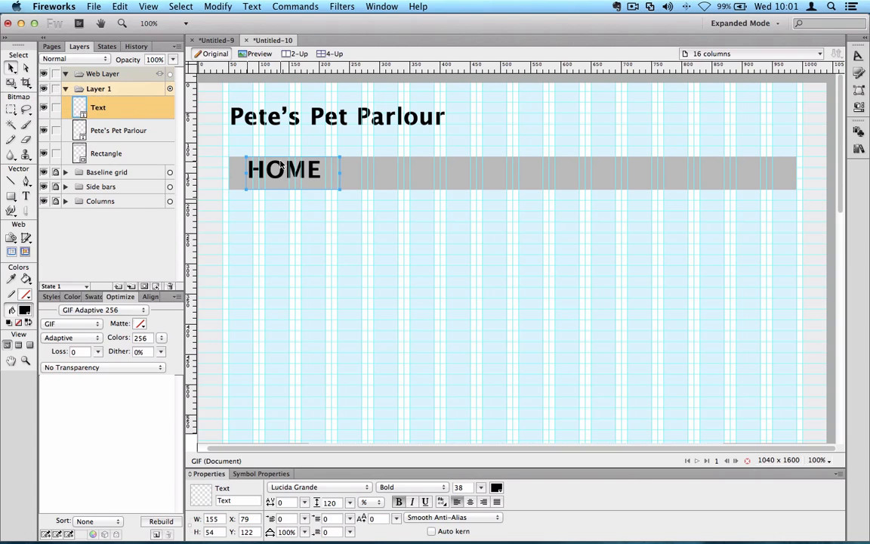
Step: Set the HOME label's text size to 20 and place five copies of it in a row along the grey bar
double_click(466, 488)
key(BackSpace)
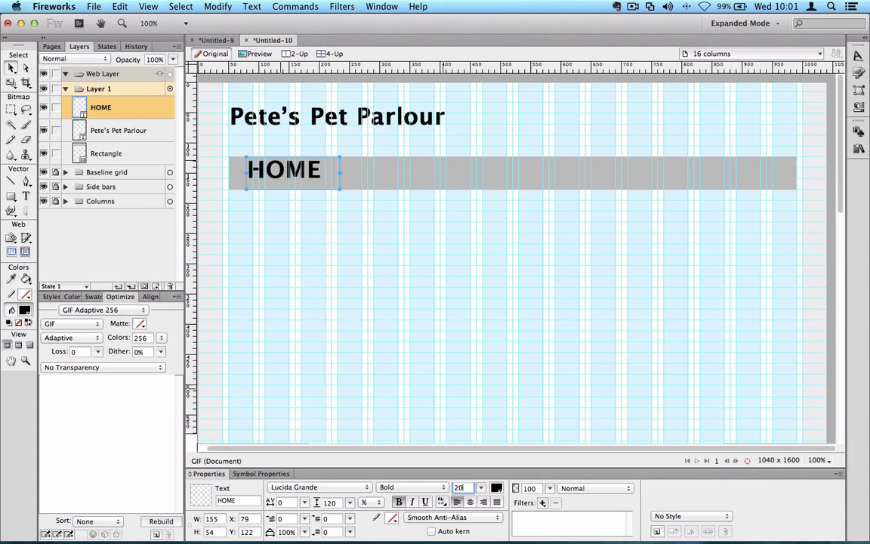
text(20)
key(Return)
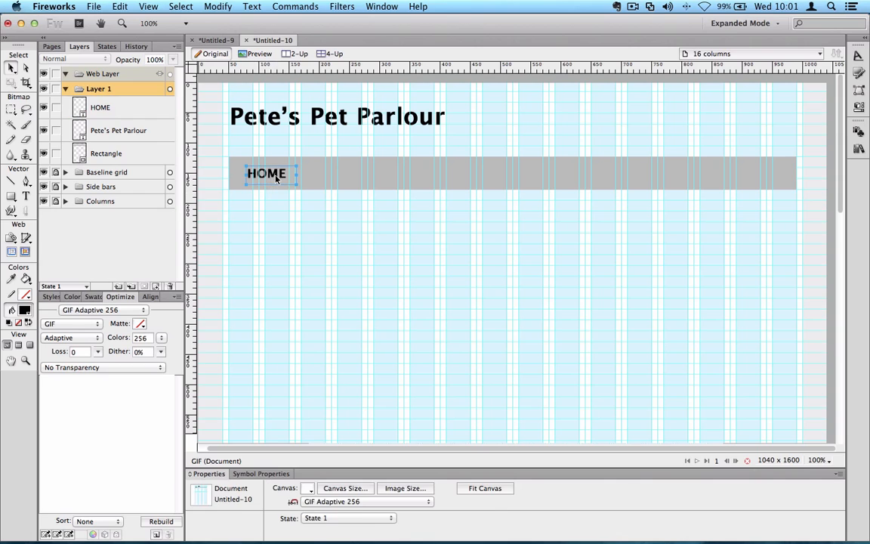
click(273, 179)
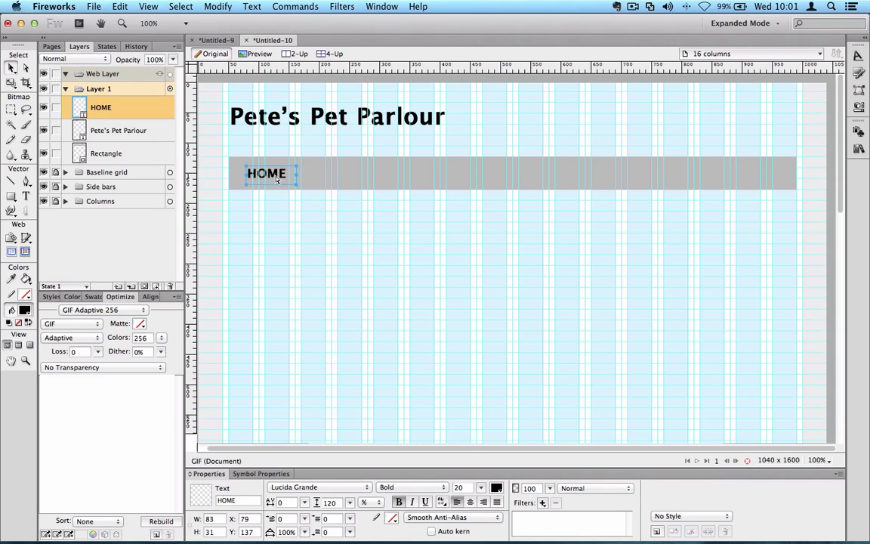
drag(277, 179, 666, 172)
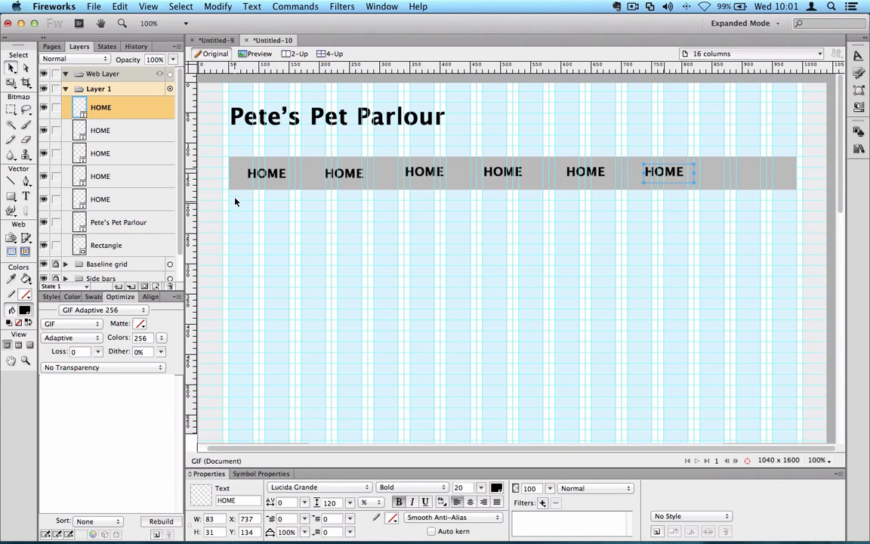
Step: Change the second navigation label to "ANIMALS" and the third to "ACCESSORIES"
click(342, 179)
double_click(342, 176)
text(P)
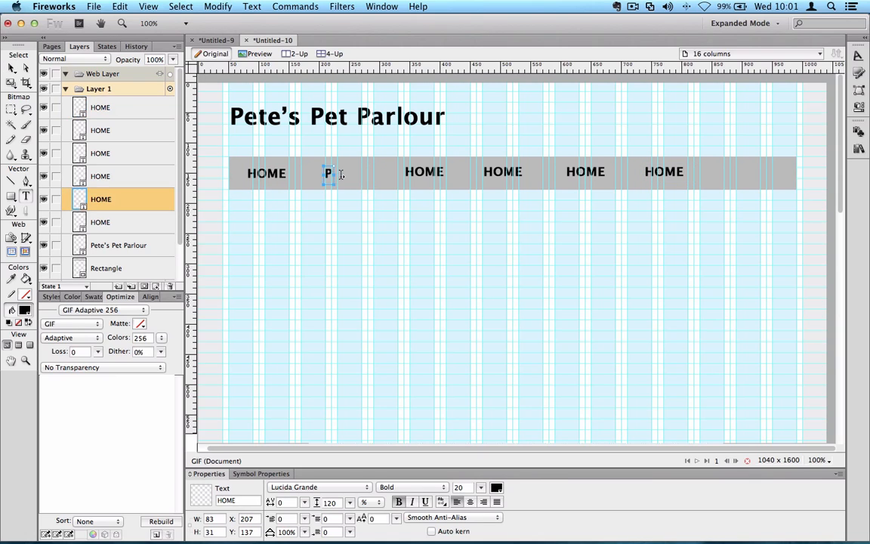
key(BackSpace)
text(ANIMALS)
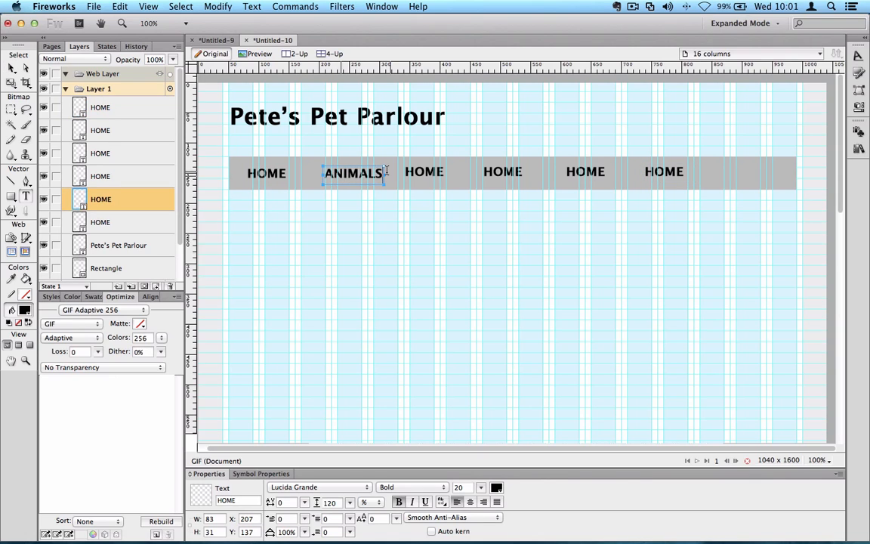
double_click(425, 171)
text(ACCESSORIES)
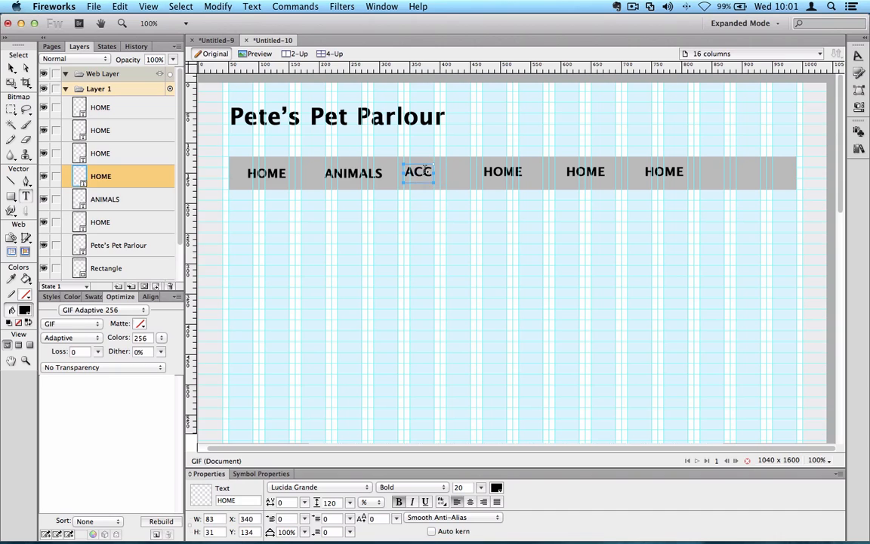
click(506, 290)
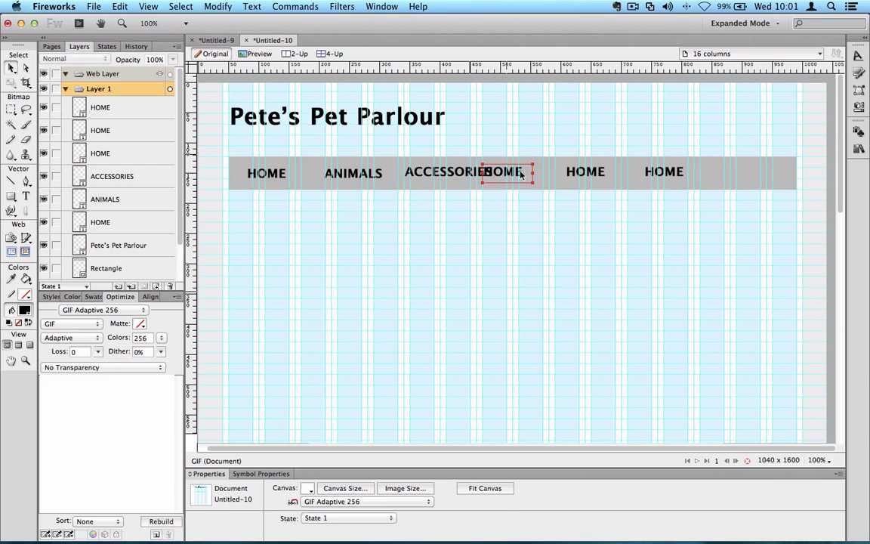
Step: Change the fourth navigation label to "FOOD" and the fifth to "ABOUT US"
double_click(511, 171)
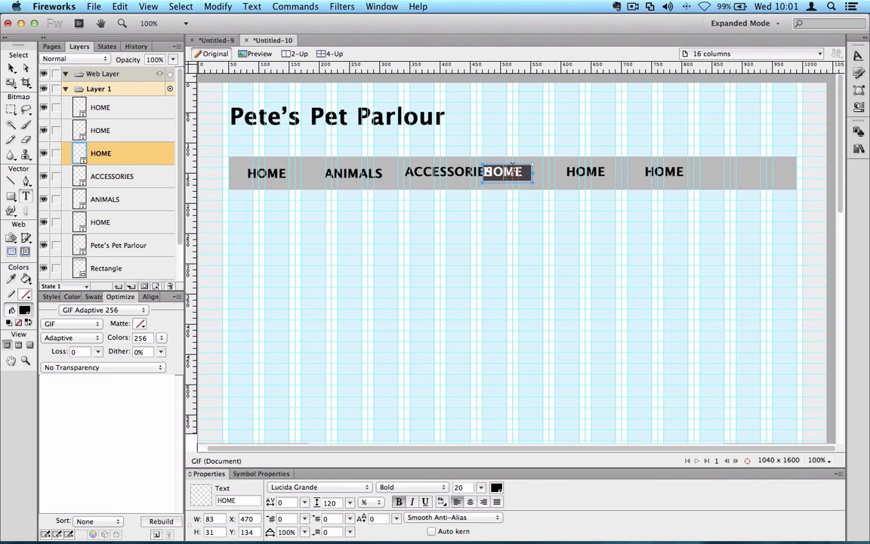
text(FOOD)
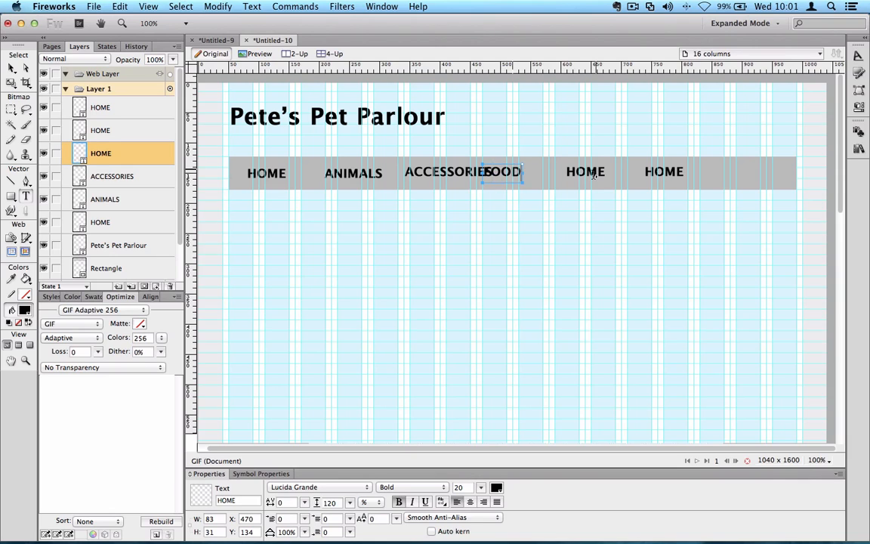
double_click(591, 174)
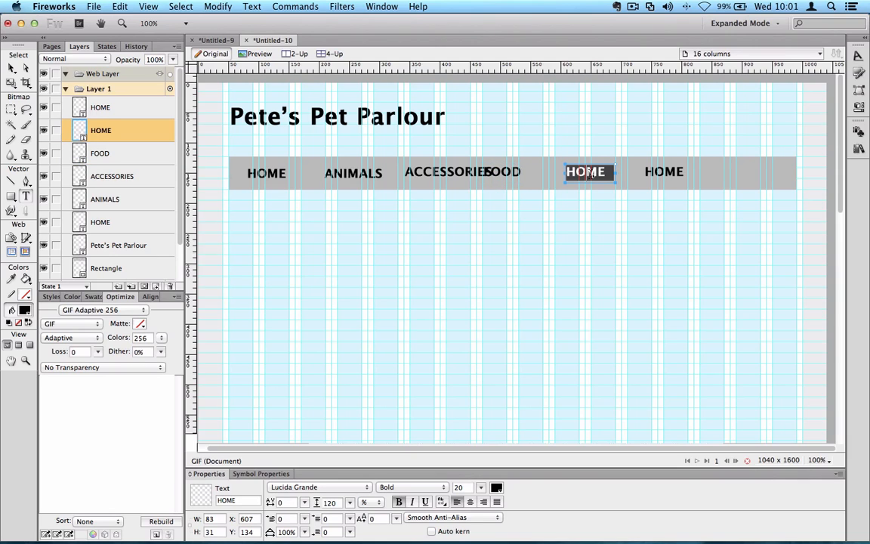
text(ABOUT US)
Step: Delete the surplus HOME label after ABOUT US
click(682, 186)
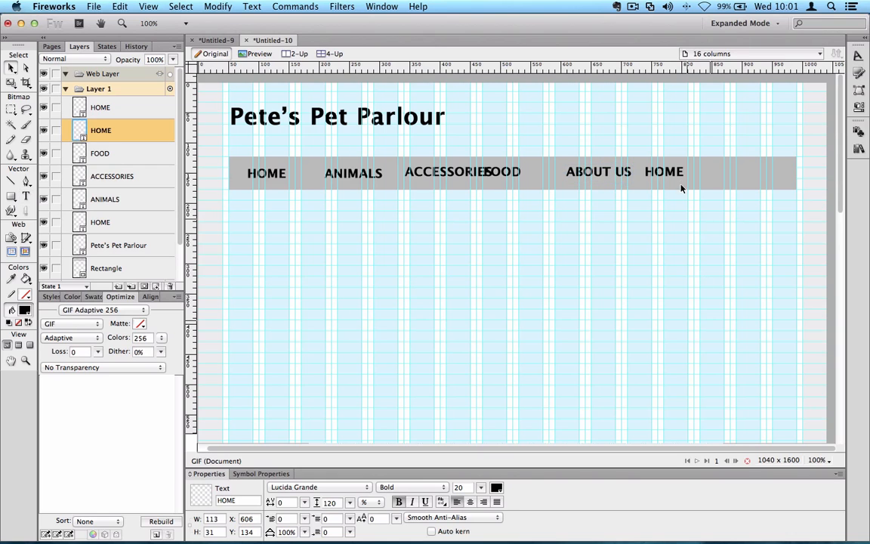
click(679, 174)
key(Delete)
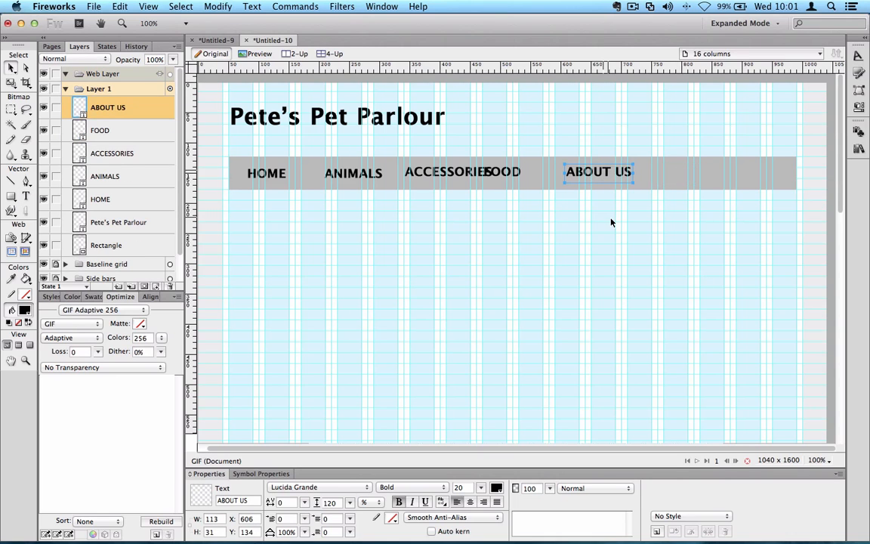
Step: Select the five navigation labels without the grey bar and align them by their top edges
drag(628, 233, 254, 160)
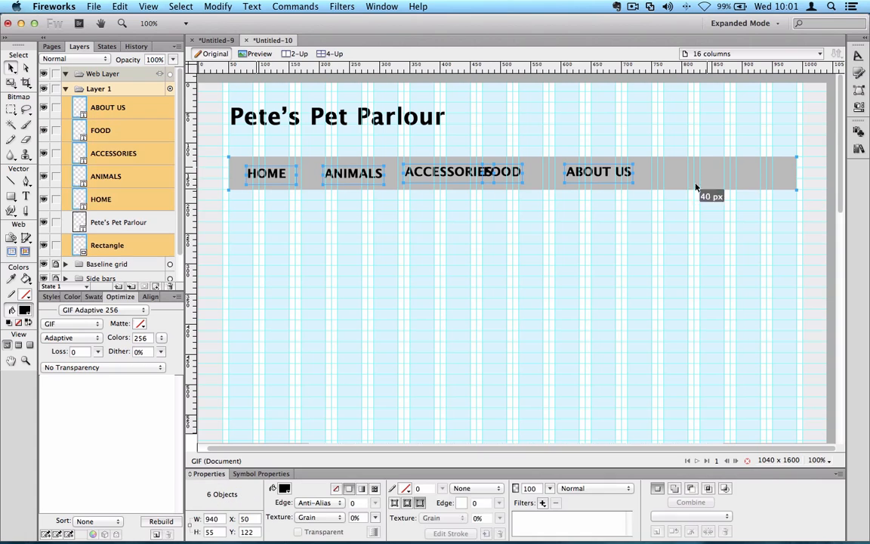
click(218, 6)
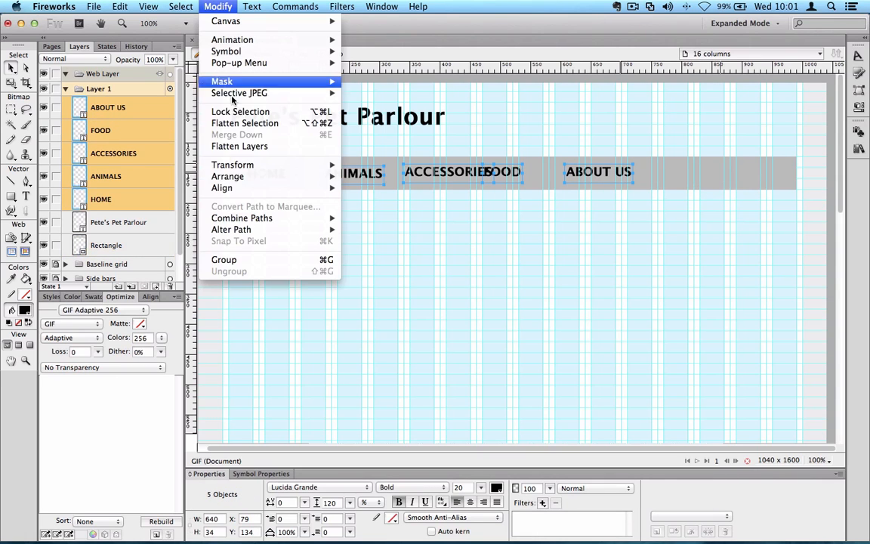
mouse_move(249, 176)
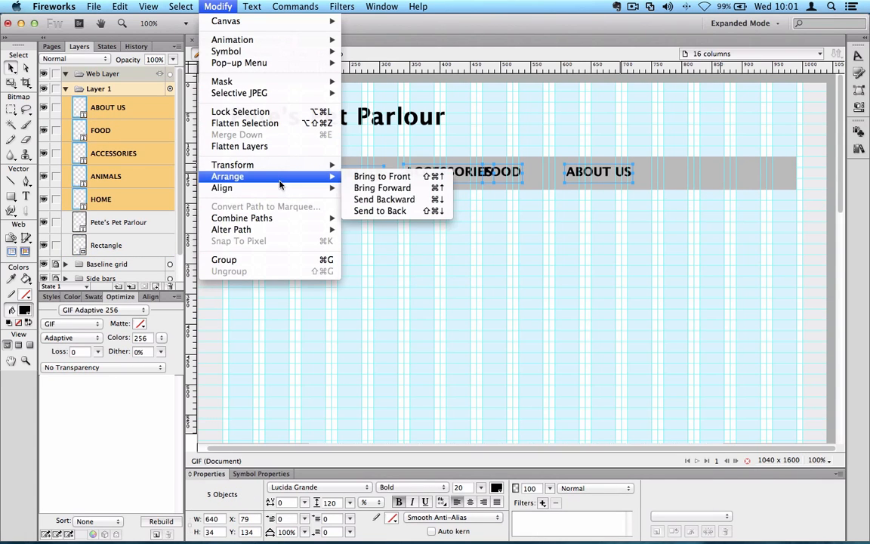
mouse_move(326, 190)
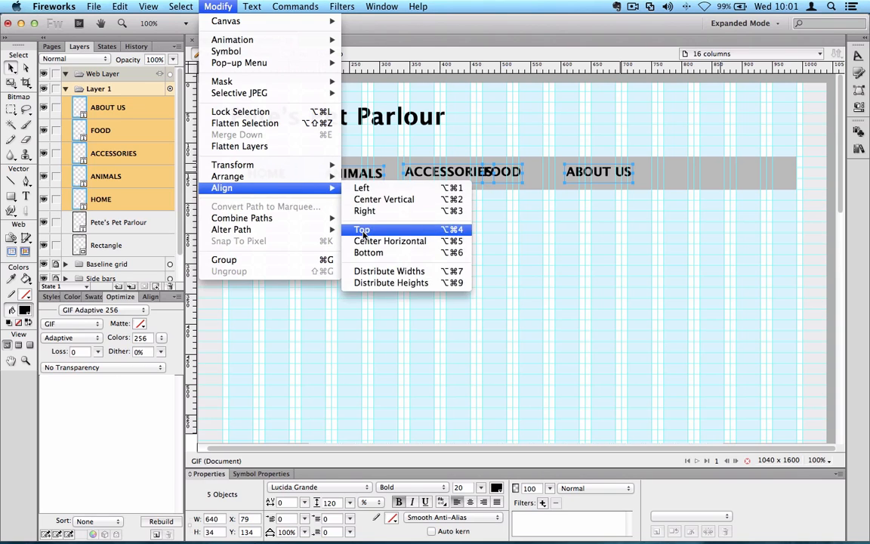
click(361, 226)
Step: Distribute the five selected navigation labels evenly by width
click(218, 6)
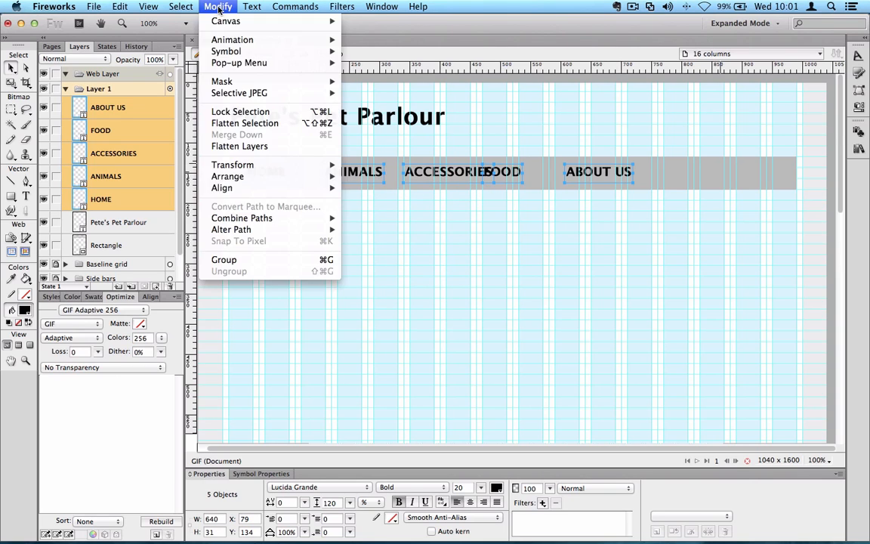
mouse_move(227, 187)
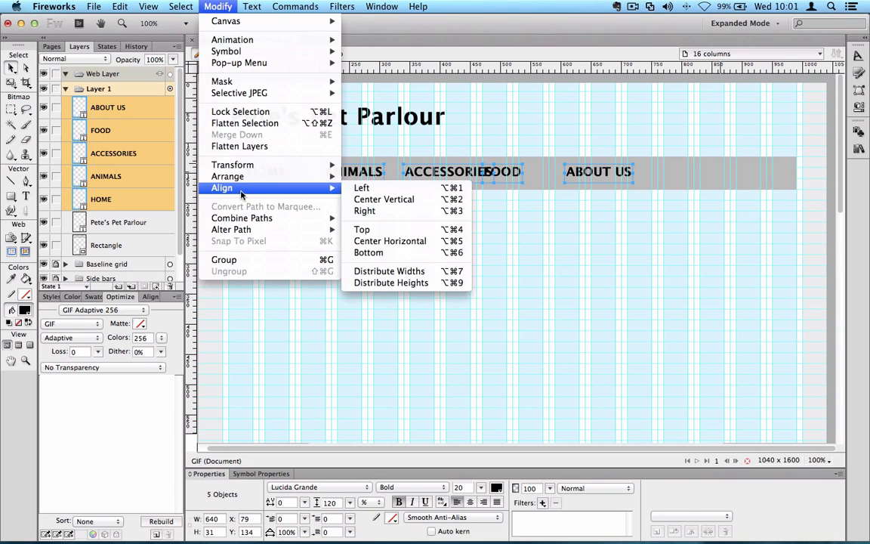
click(390, 272)
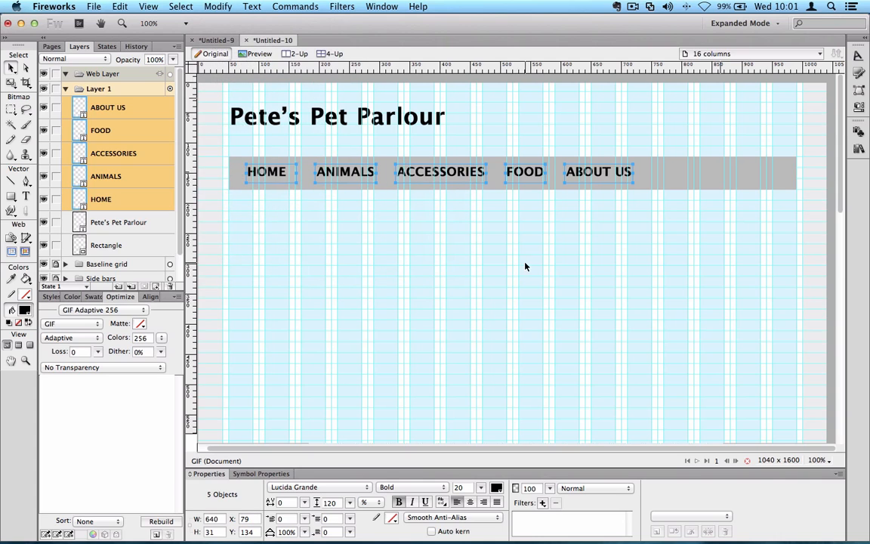
Step: Move ABOUT US to the right end of the grey bar and redistribute the five labels by width, excluding the bar from the selection
drag(603, 172, 749, 173)
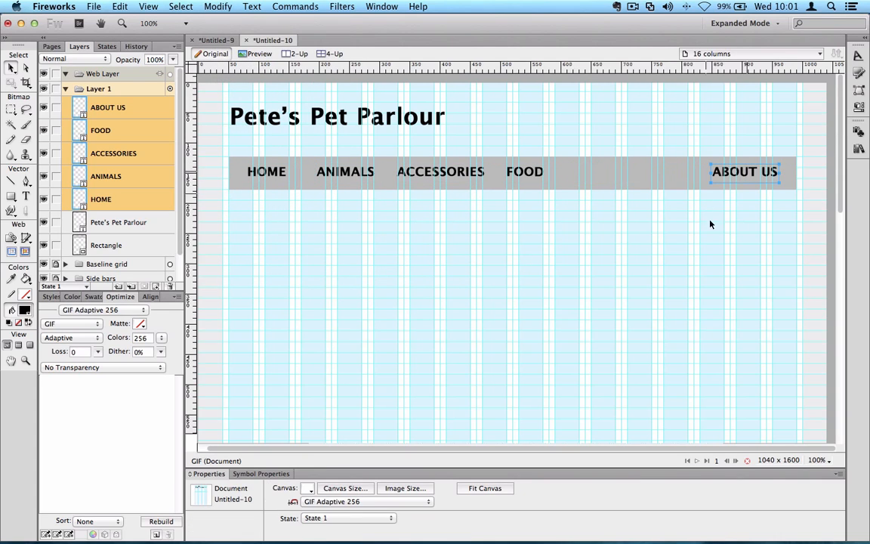
drag(746, 241, 234, 147)
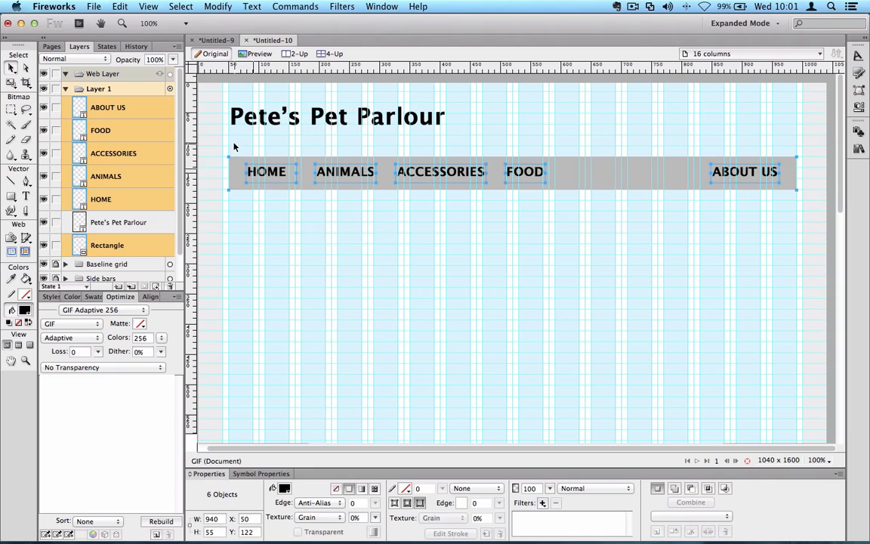
shift+click(236, 173)
click(217, 6)
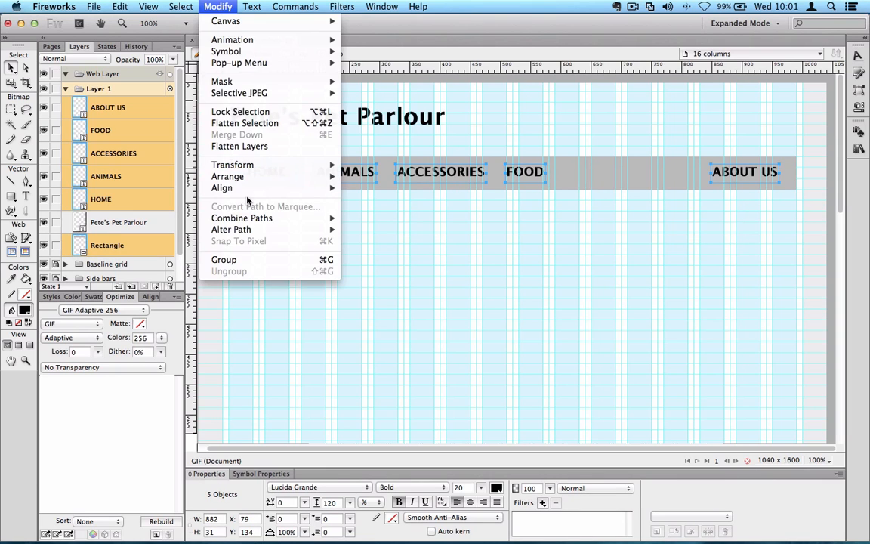
mouse_move(234, 188)
click(393, 270)
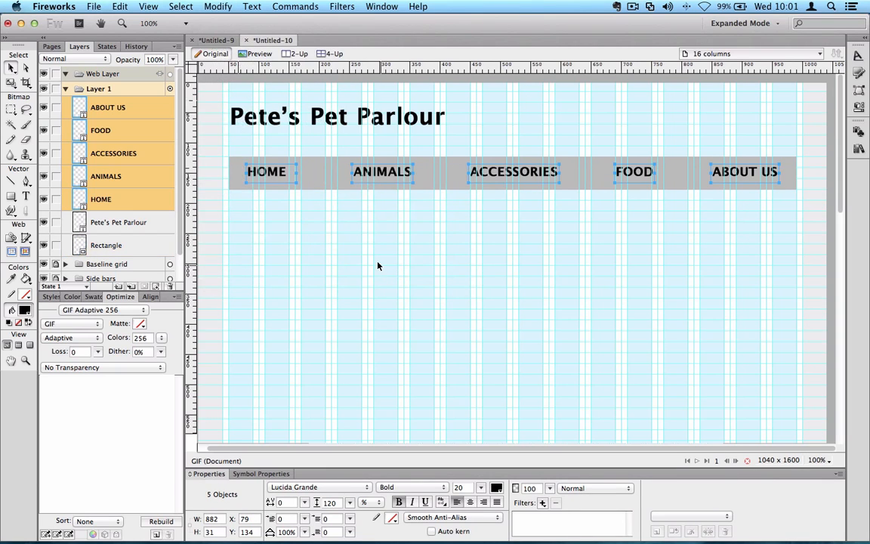
click(378, 266)
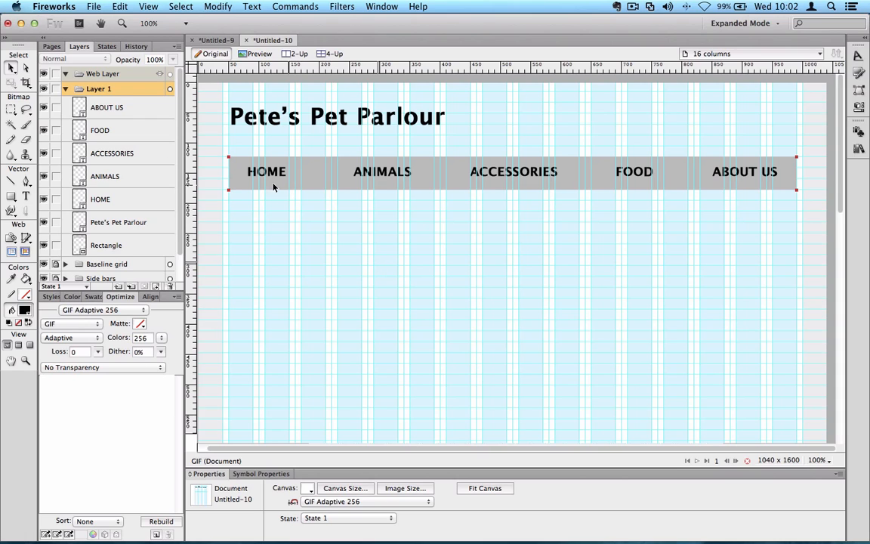
Step: Switch the Baseline grid, Side bars and Columns layers off and on to check what each one shows
click(51, 46)
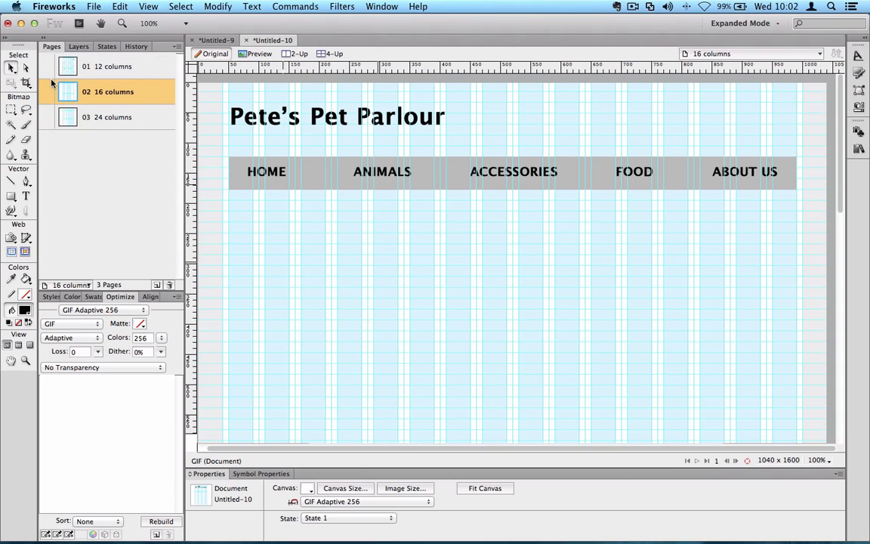
click(79, 47)
scroll(51, 170, down, 2)
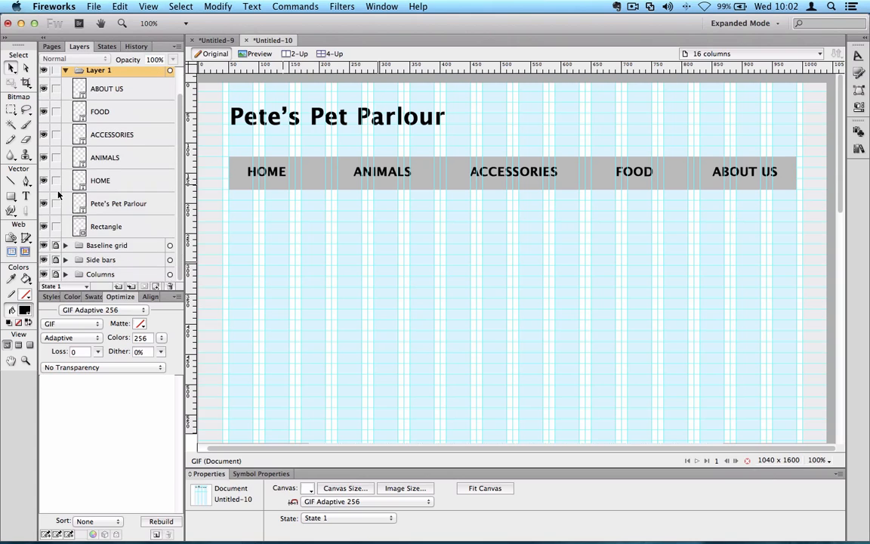
click(43, 246)
click(44, 260)
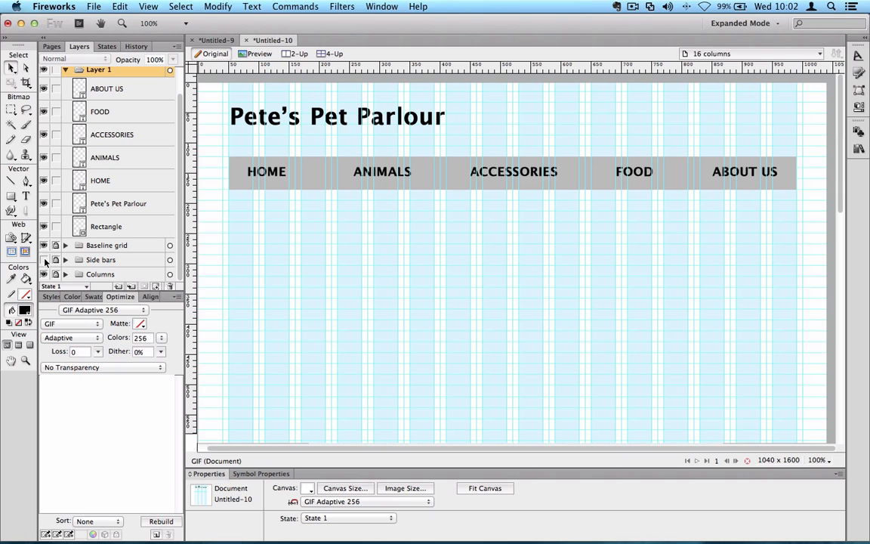
click(44, 260)
click(44, 275)
click(44, 274)
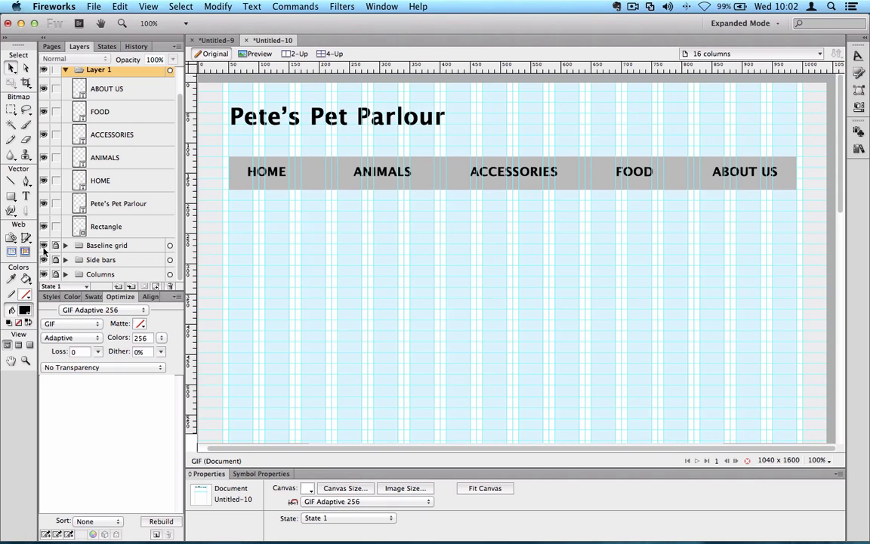
Step: Hide the guides that overlay the column grid
click(43, 242)
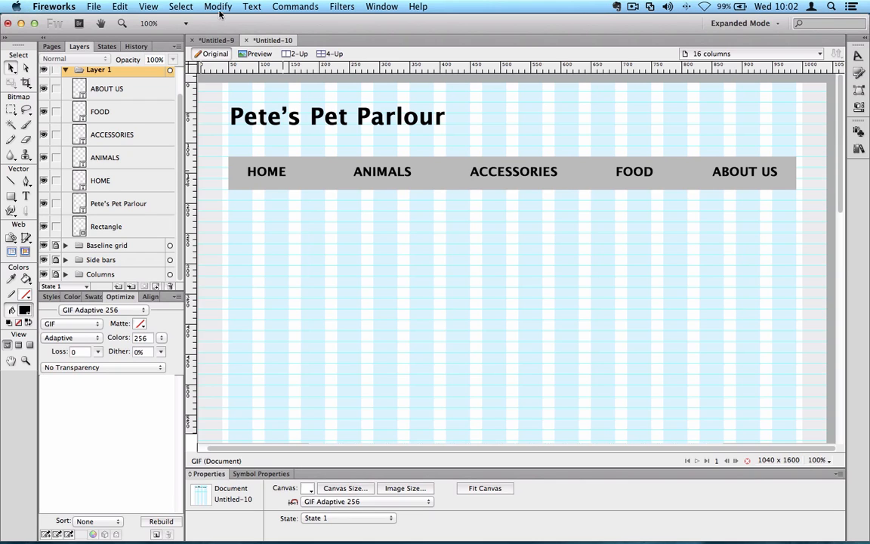
click(146, 6)
mouse_move(227, 176)
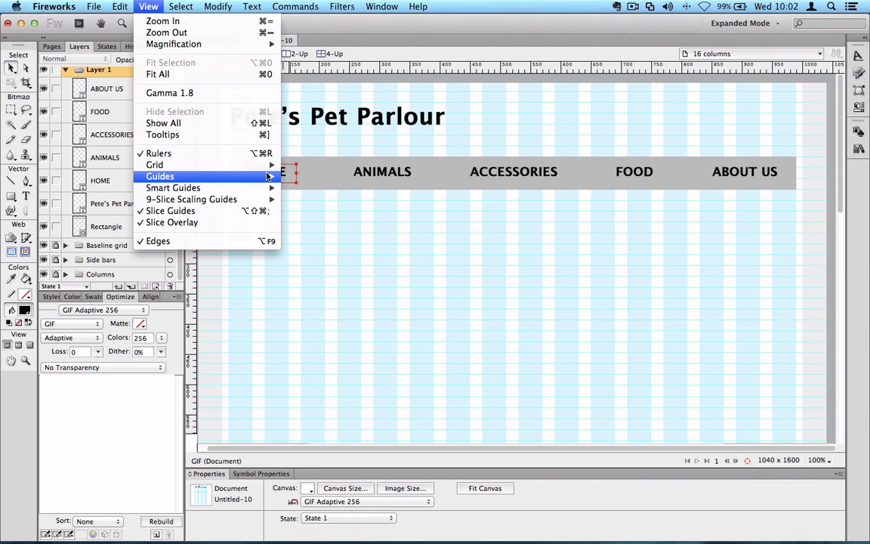
click(359, 79)
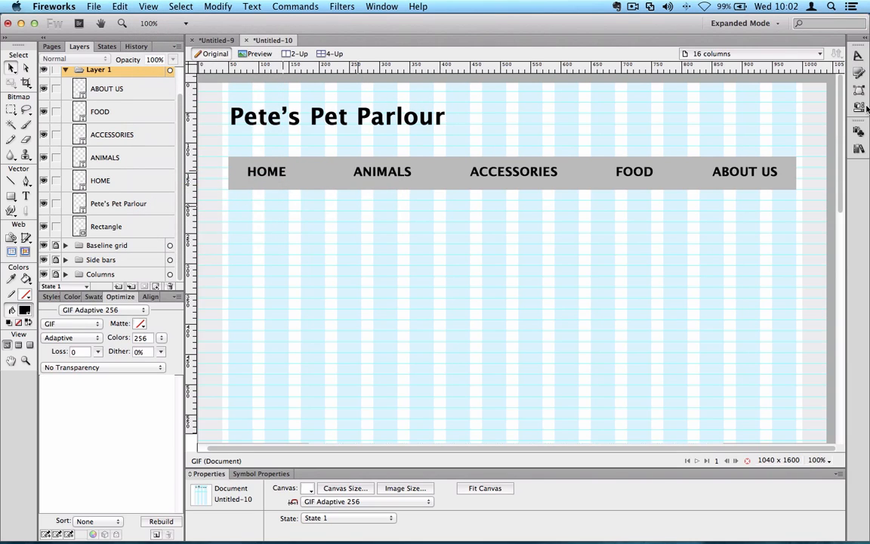
Step: Add the Search symbol from the common library's Wireframe folder, level with the heading and flush with the navigation bar's right end
click(859, 149)
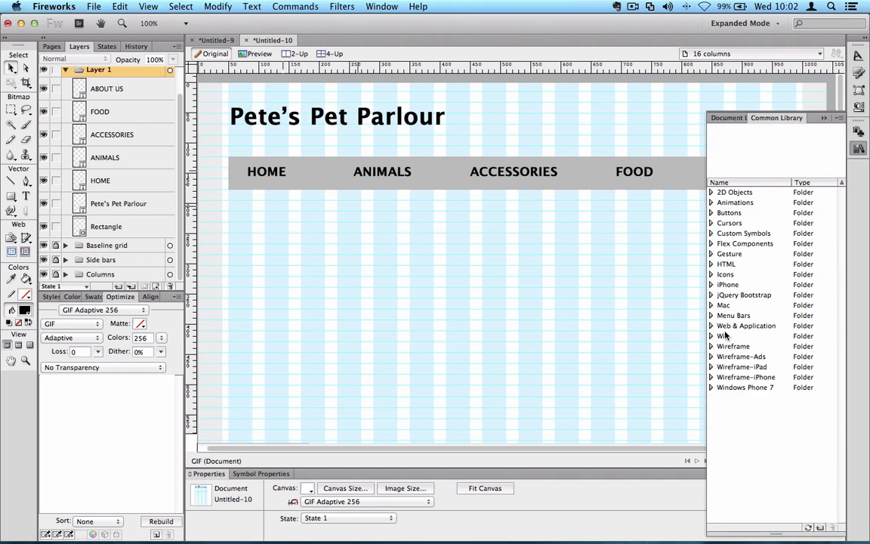
click(712, 347)
scroll(739, 423, down, 5)
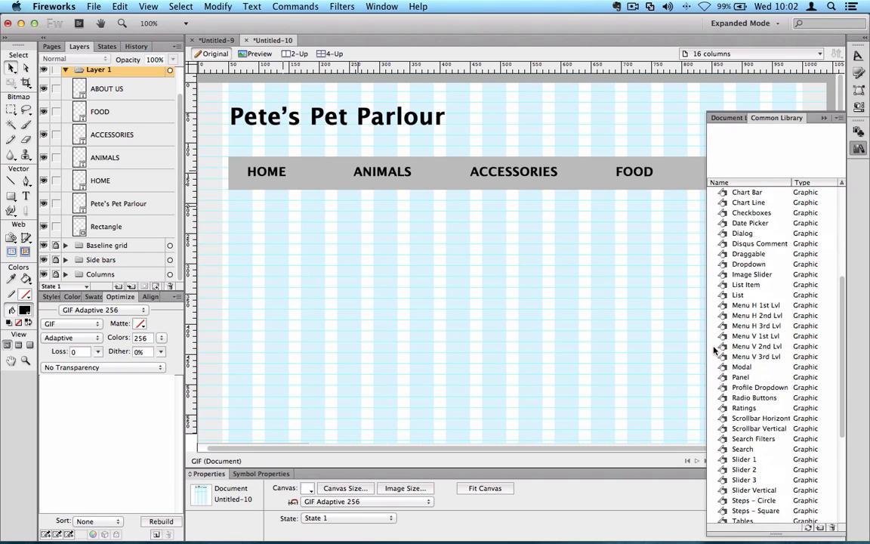
drag(740, 450, 562, 105)
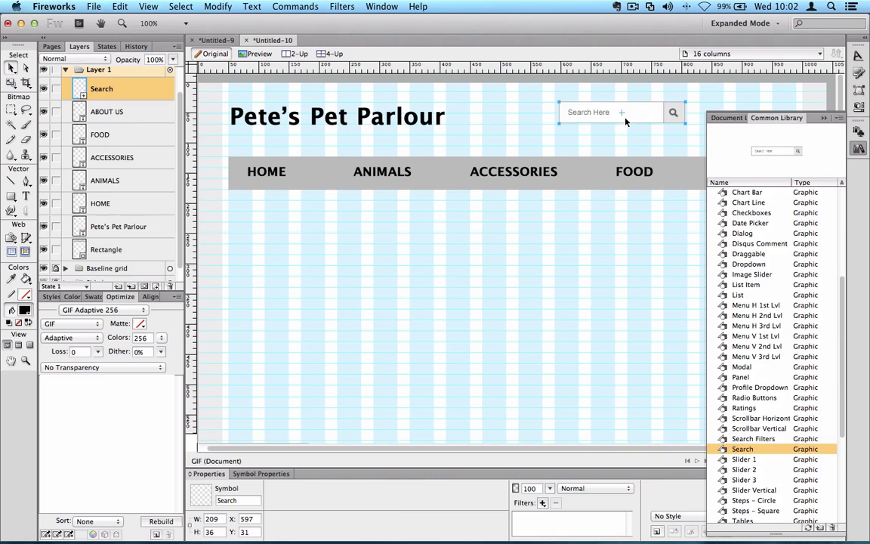
click(823, 117)
drag(652, 112, 764, 122)
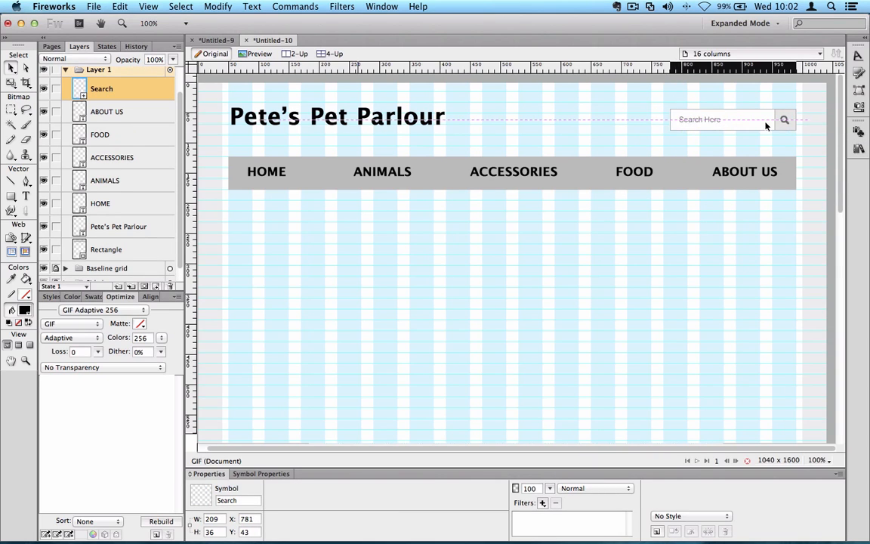
Step: Add the text "basket (2) | checkout> | account" near the page's top edge, above the search box
click(26, 196)
click(610, 88)
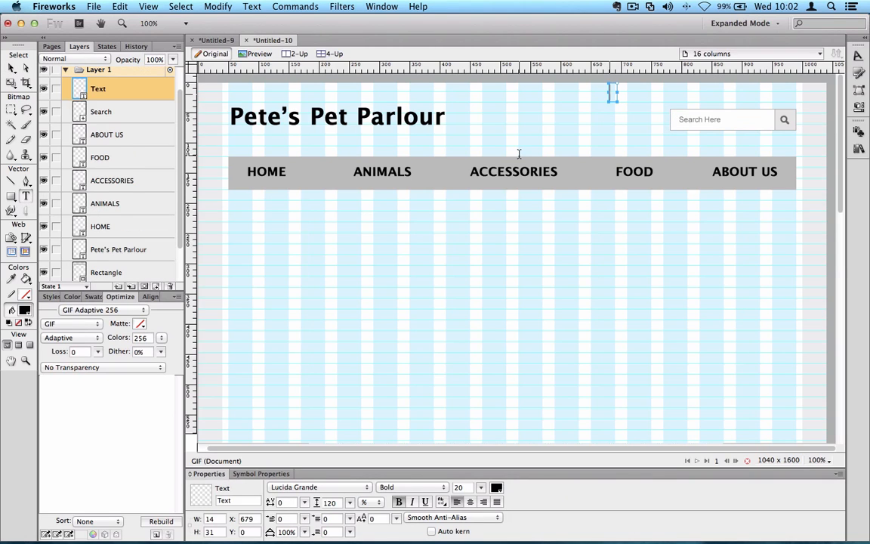
text(basket (1)
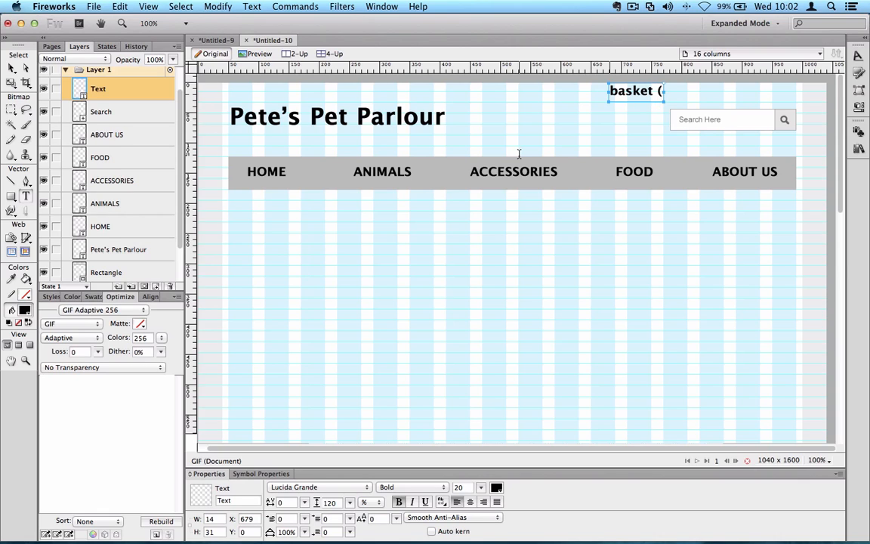
key(BackSpace)
text(2)  |  checkout>)
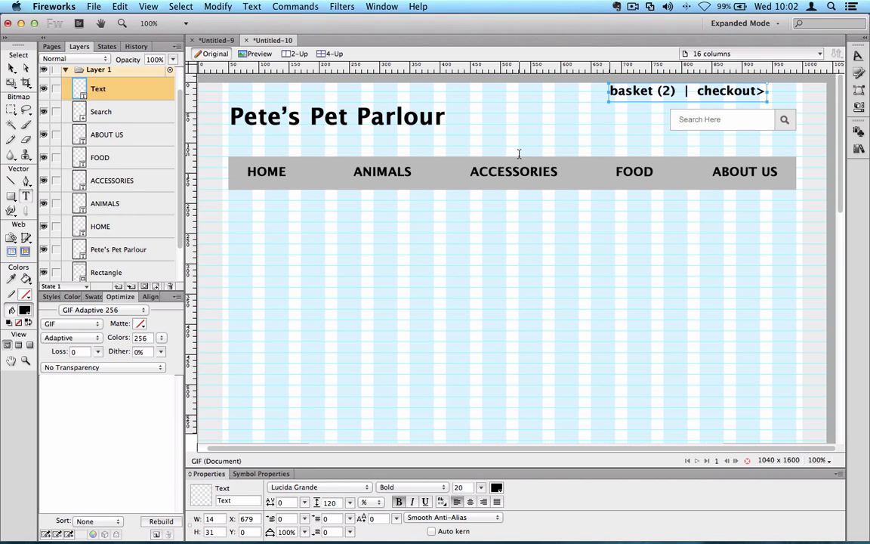
text(  |  accou)
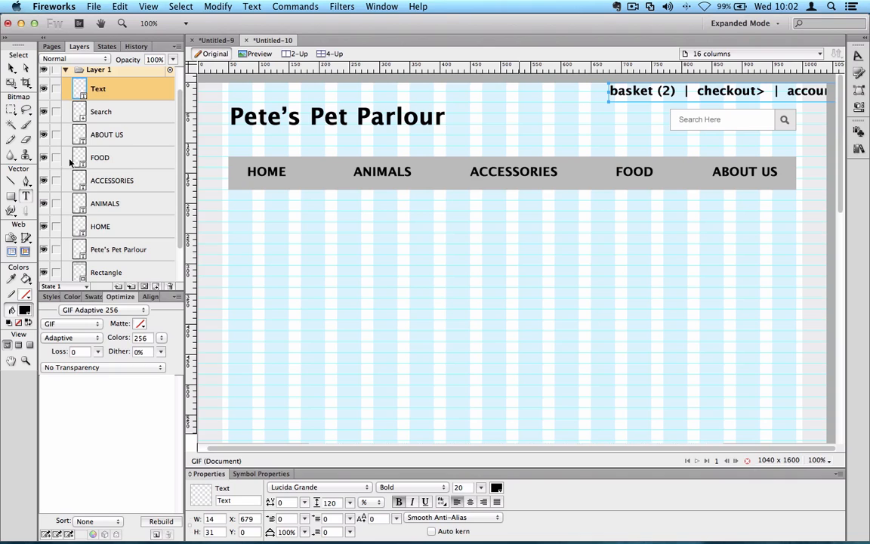
click(11, 68)
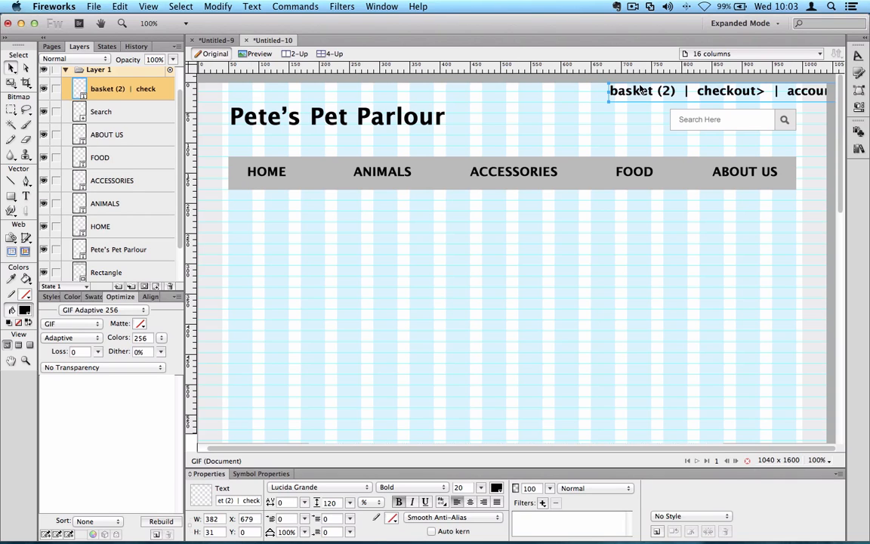
Step: Set the basket, checkout and account text to size 12 and place it above the search box, flush with its right edge
click(467, 488)
key(BackSpace)
key(BackSpace)
text(12)
key(Return)
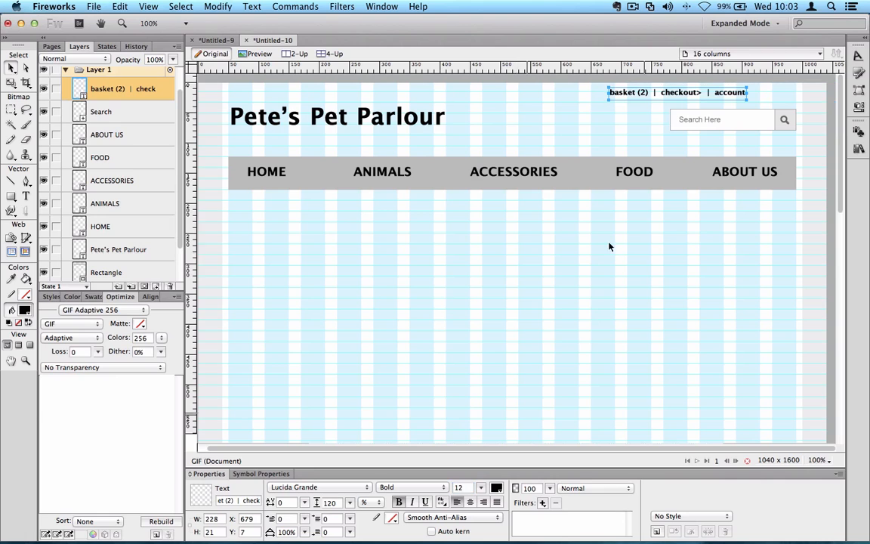
drag(619, 93, 683, 102)
click(644, 120)
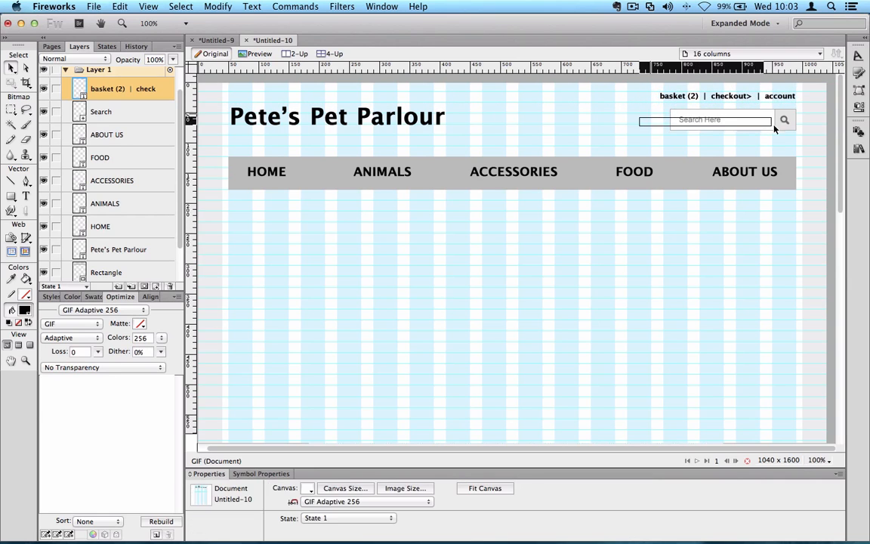
click(720, 129)
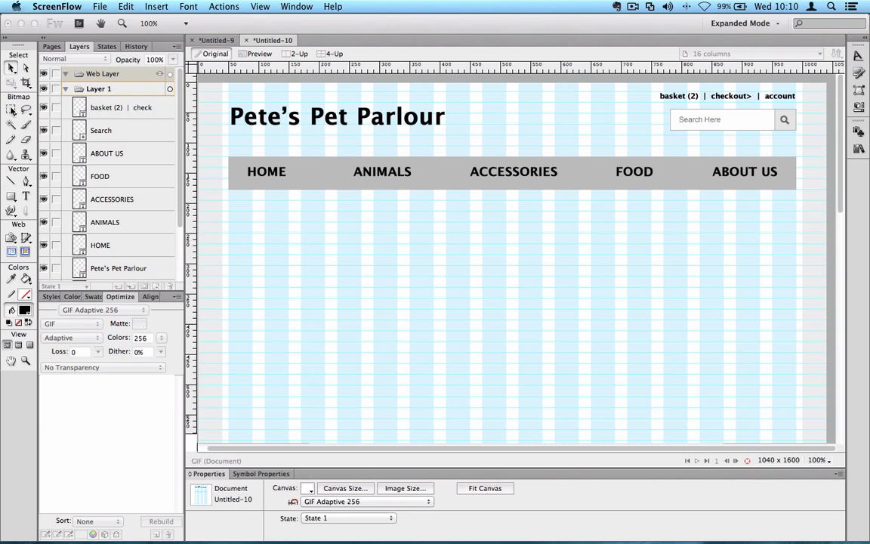
Step: Delete the 12 columns and 24 columns pages from the document
click(55, 48)
click(51, 47)
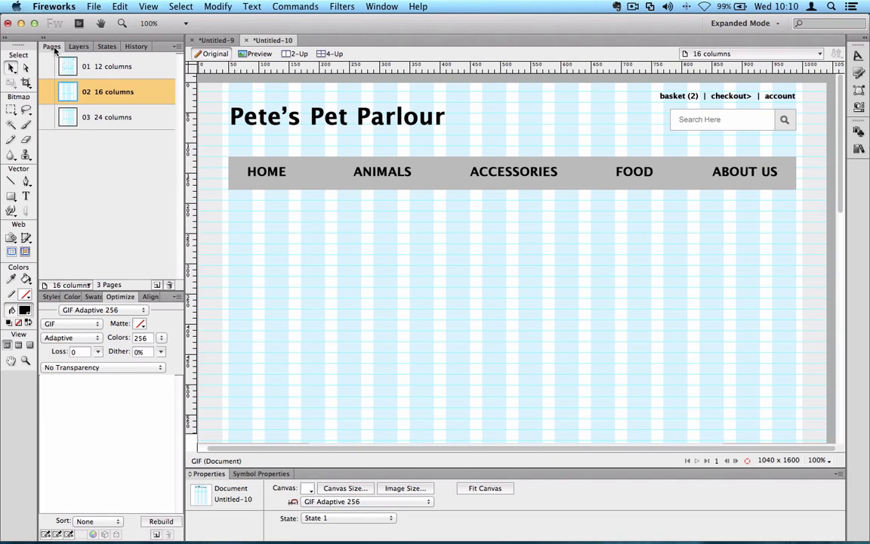
click(127, 70)
click(169, 286)
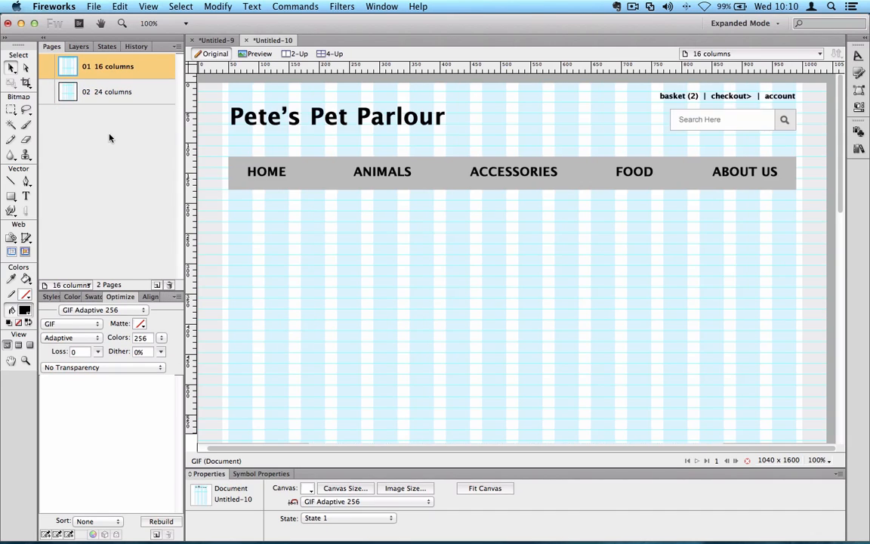
click(112, 89)
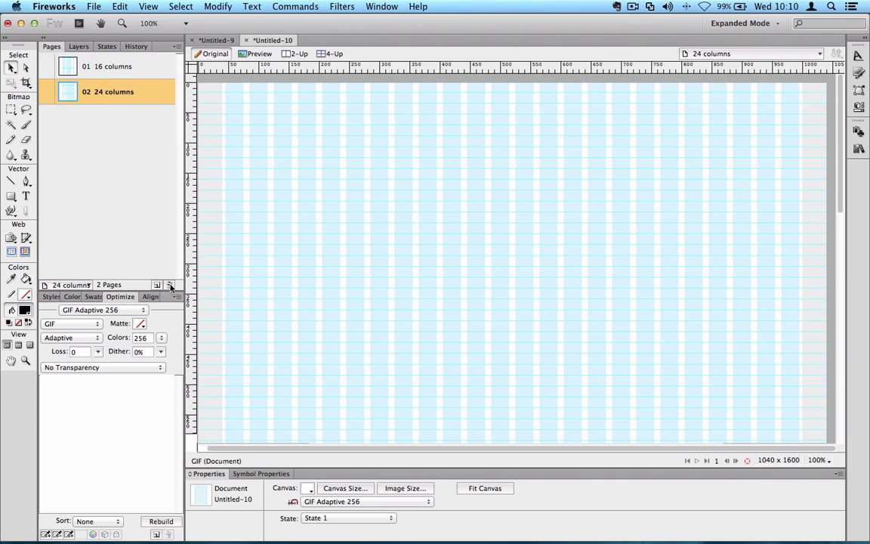
click(169, 285)
Step: Rename the 16 columns page as "Home"
double_click(121, 69)
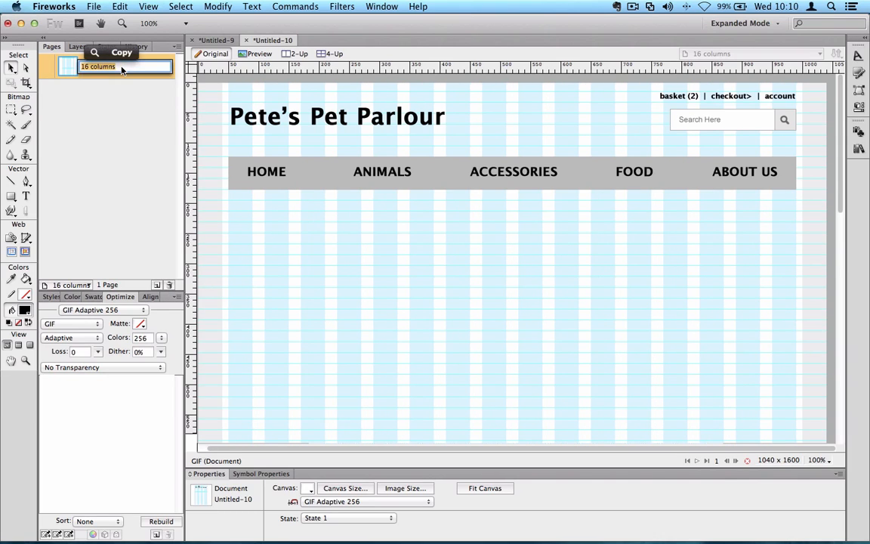
text(Home)
key(Return)
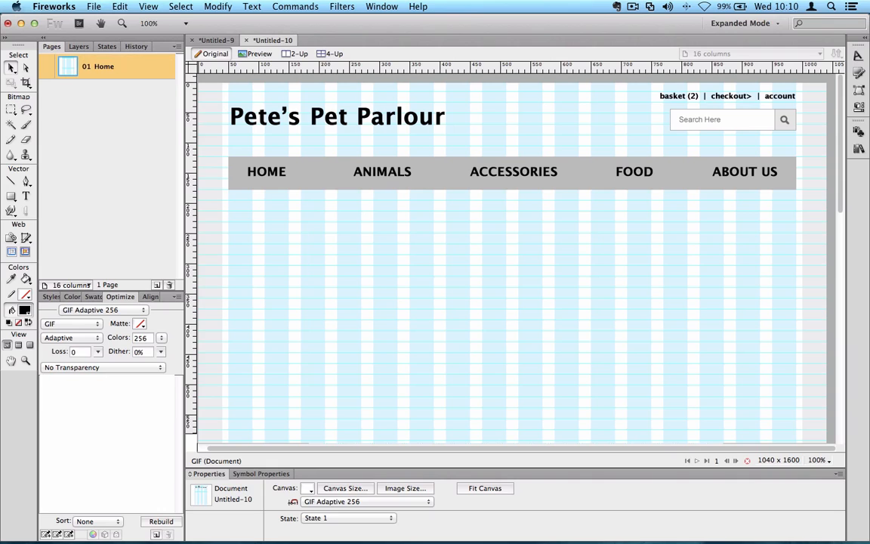
Step: Select all header objects on the Home page, from the heading and account links to the search box and navigation bar
right_click(105, 68)
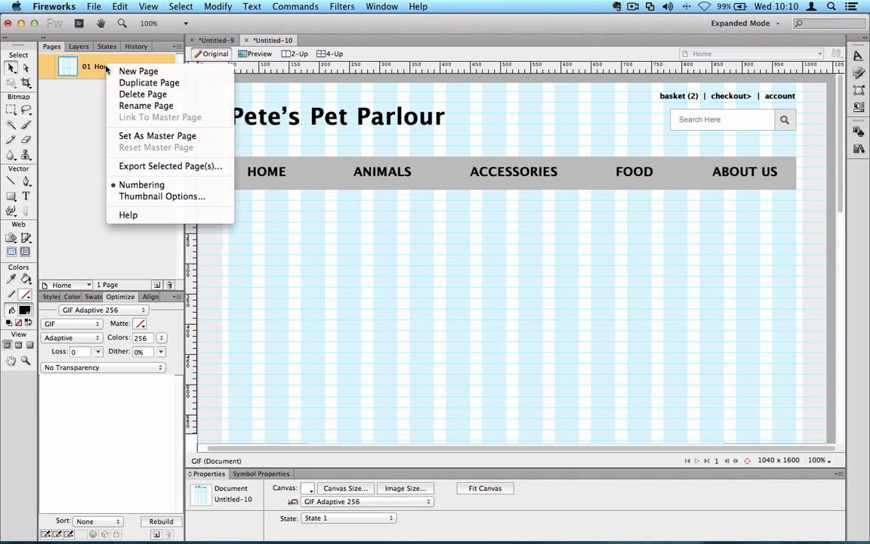
click(99, 119)
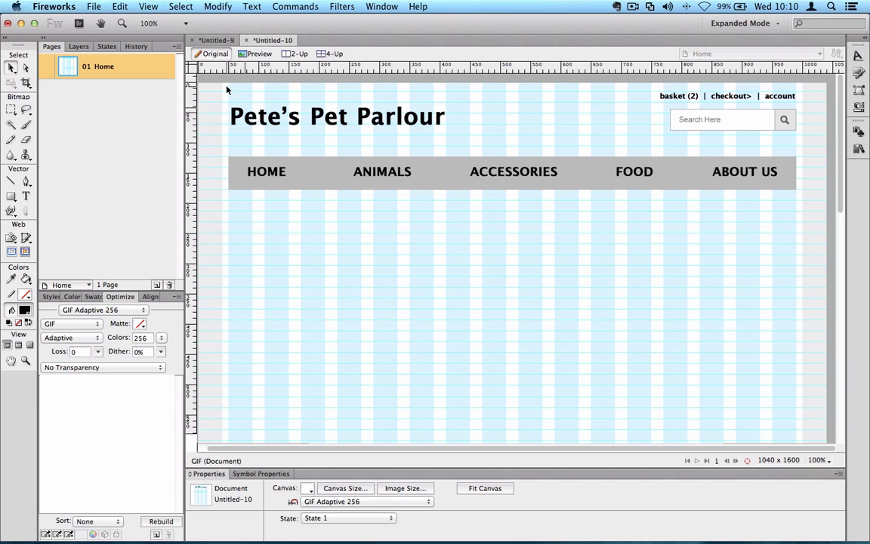
drag(226, 89, 805, 217)
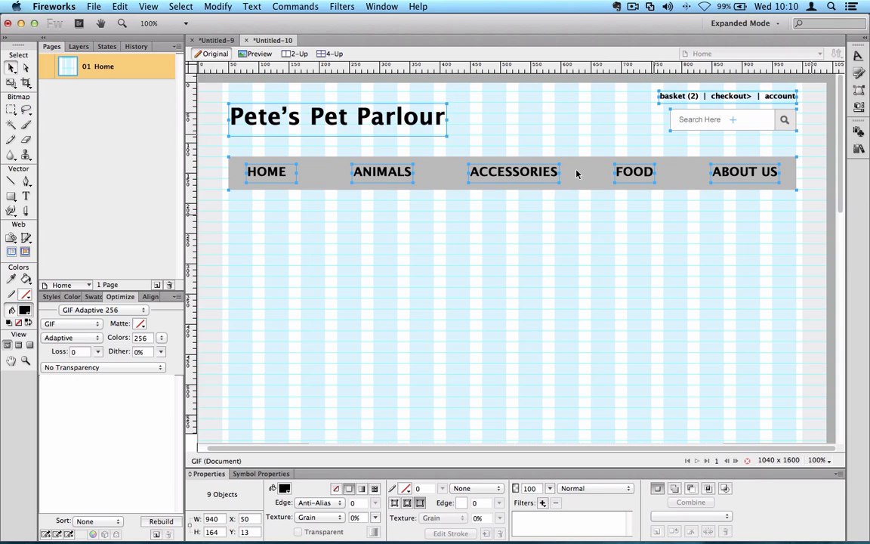
Step: Convert the selected header objects into a graphic symbol named "Header"
right_click(106, 66)
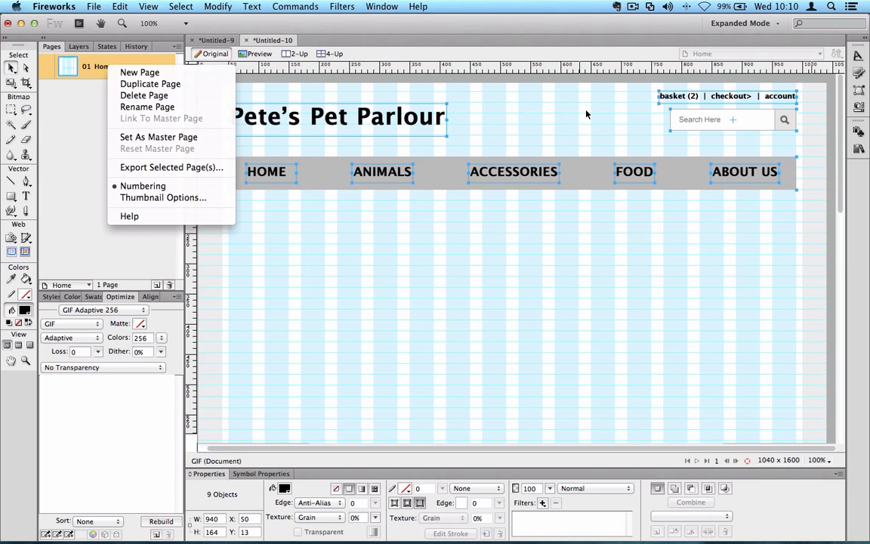
right_click(443, 116)
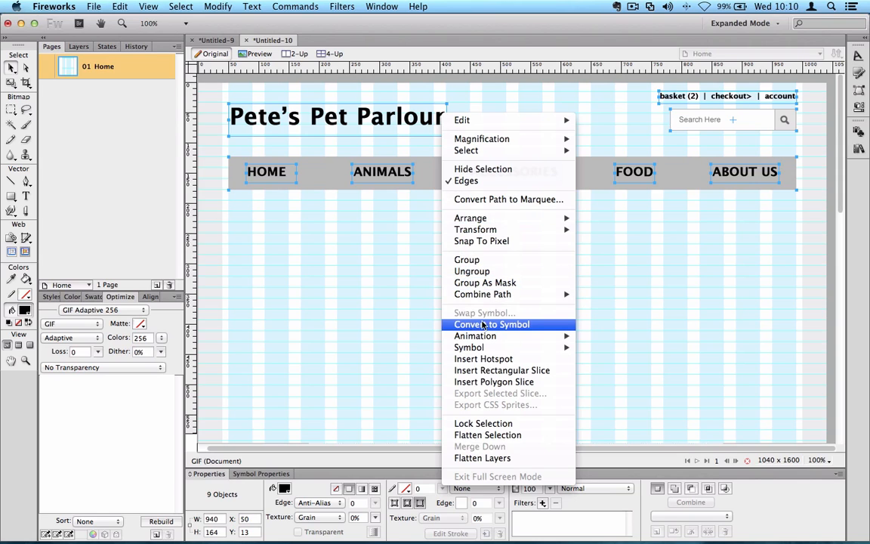
click(496, 325)
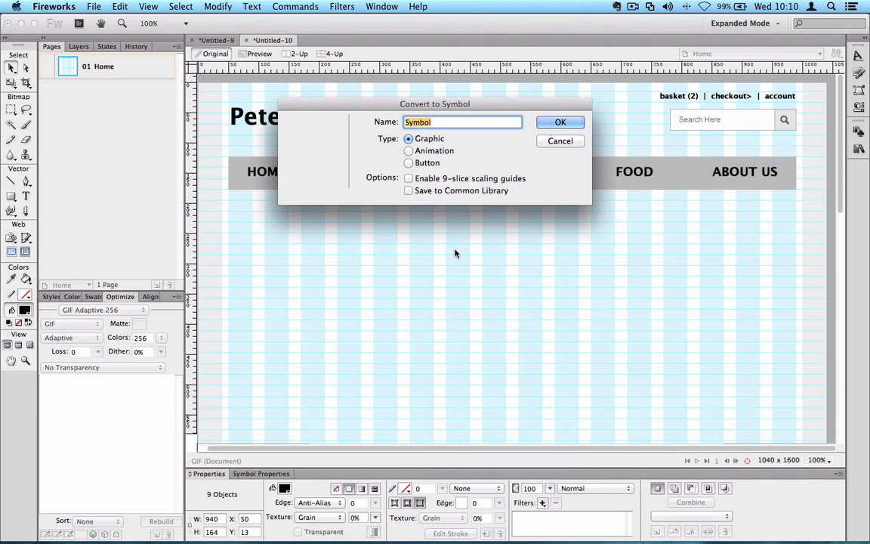
text(Header)
click(573, 124)
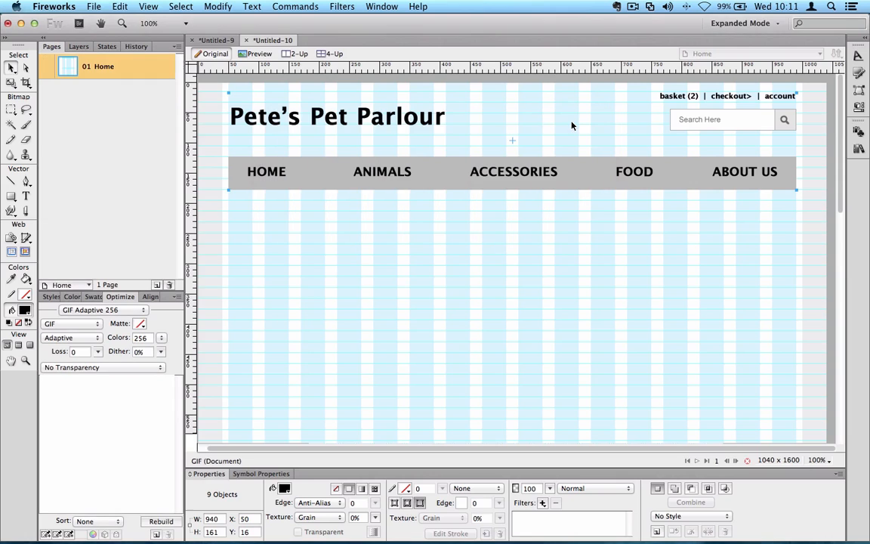
Step: Duplicate the Home page and rename the copy as "Landing"
right_click(108, 66)
click(144, 82)
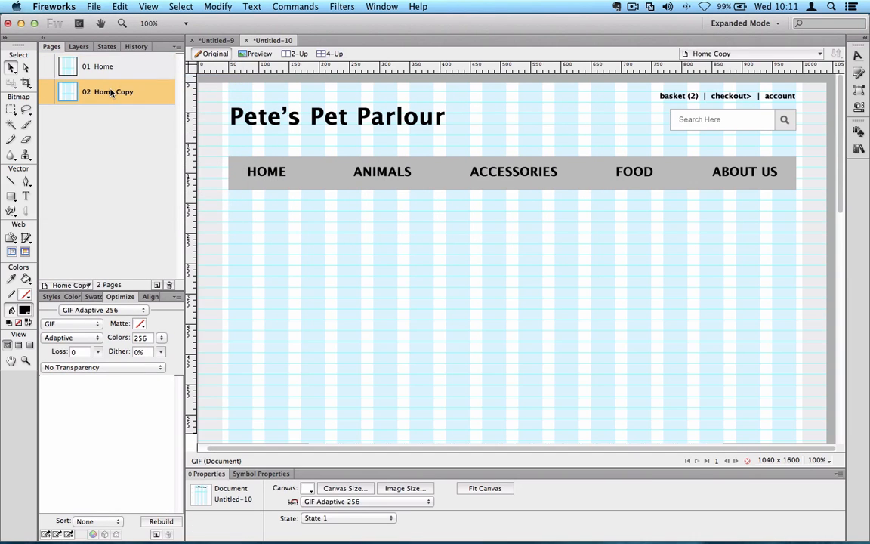
double_click(112, 94)
text(List)
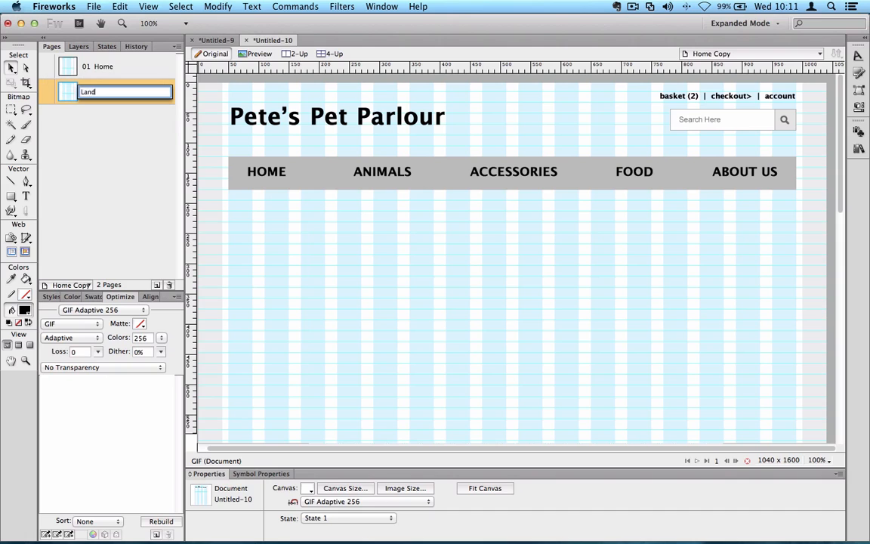
key(Return)
Step: Duplicate the Landing page and rename the copy as "Product Listing"
right_click(104, 88)
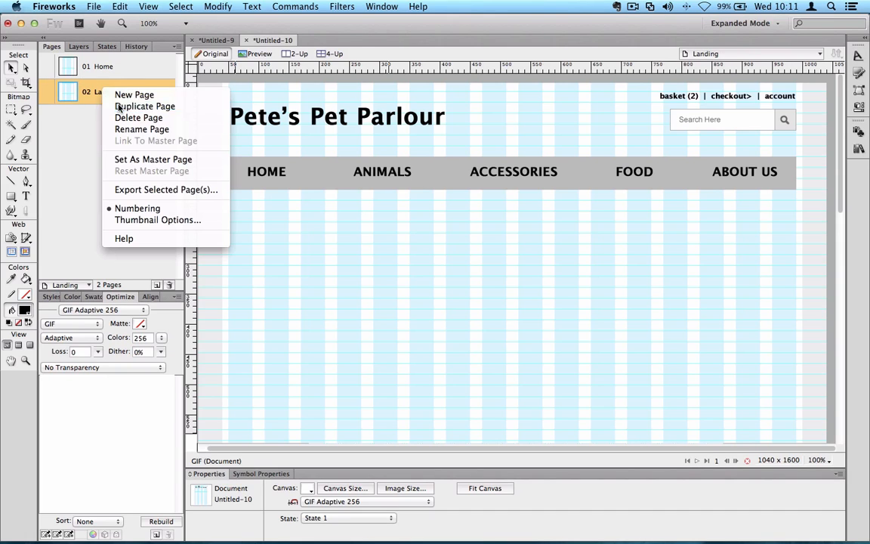
click(119, 107)
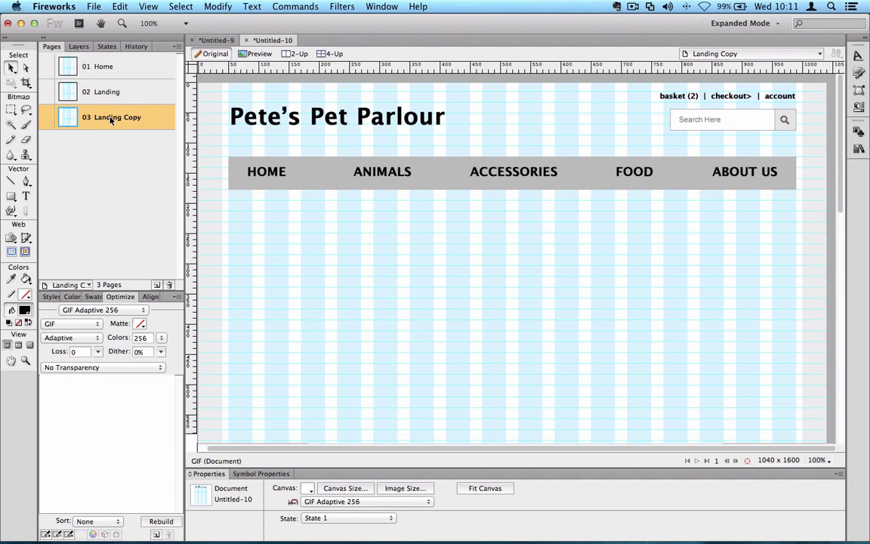
double_click(111, 118)
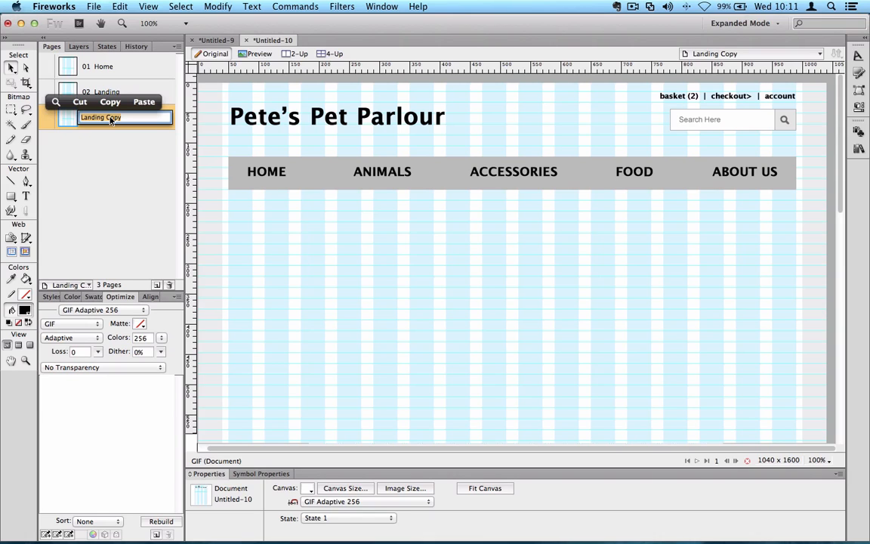
text(H)
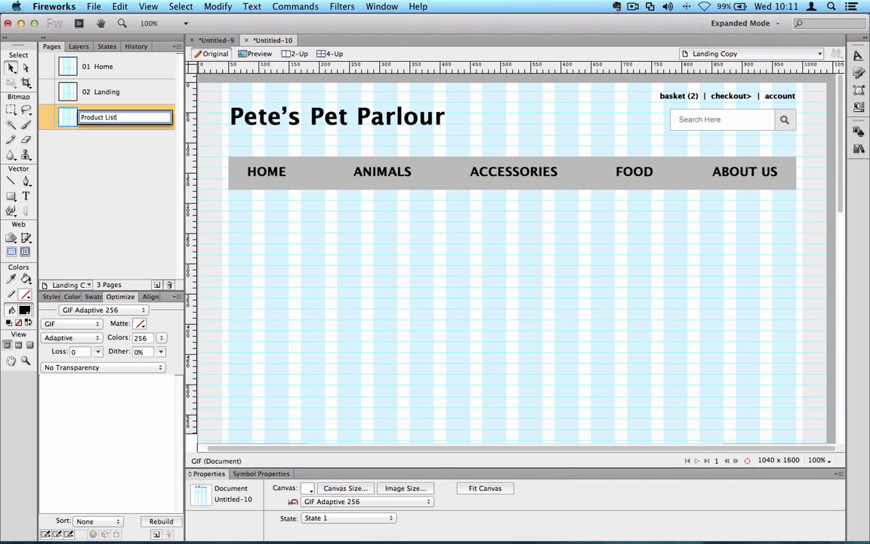
text(roduct Listing)
key(Return)
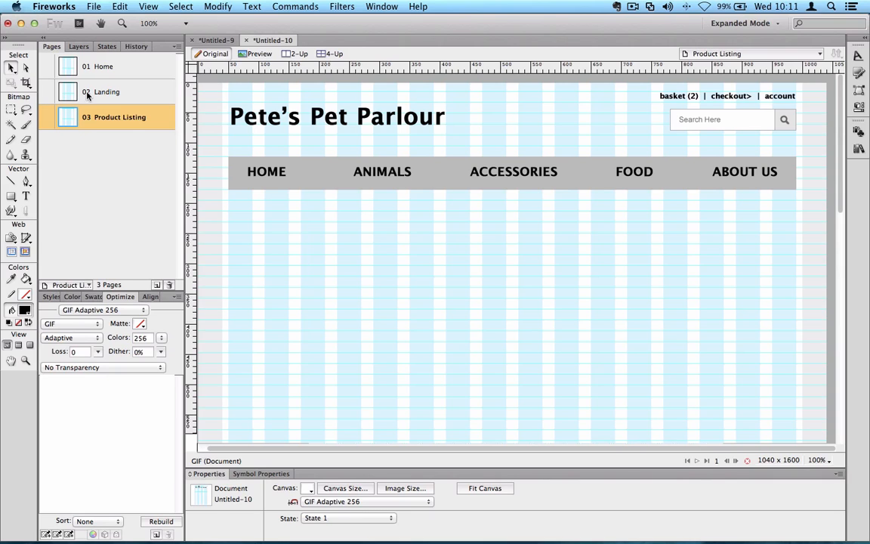
Step: Open the Header symbol on the Home page for editing
click(98, 67)
click(229, 114)
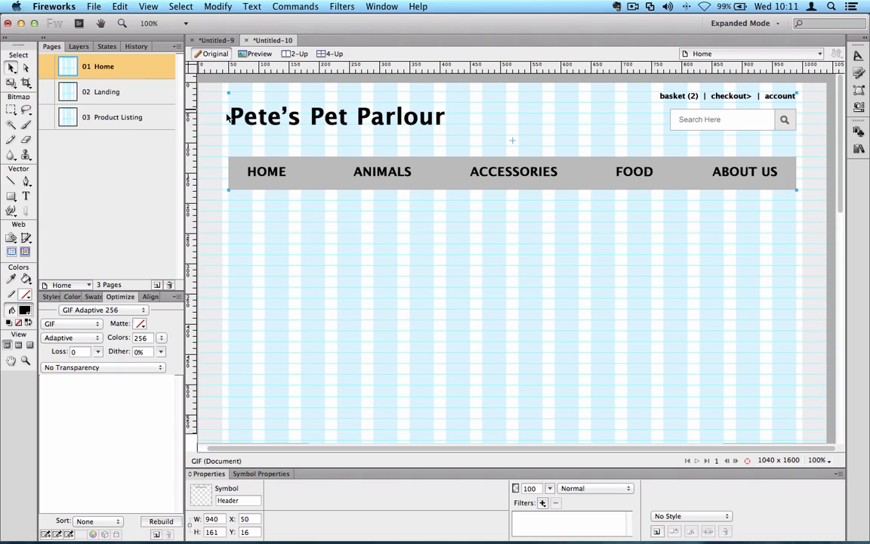
click(96, 85)
click(106, 66)
double_click(106, 66)
click(118, 141)
double_click(351, 119)
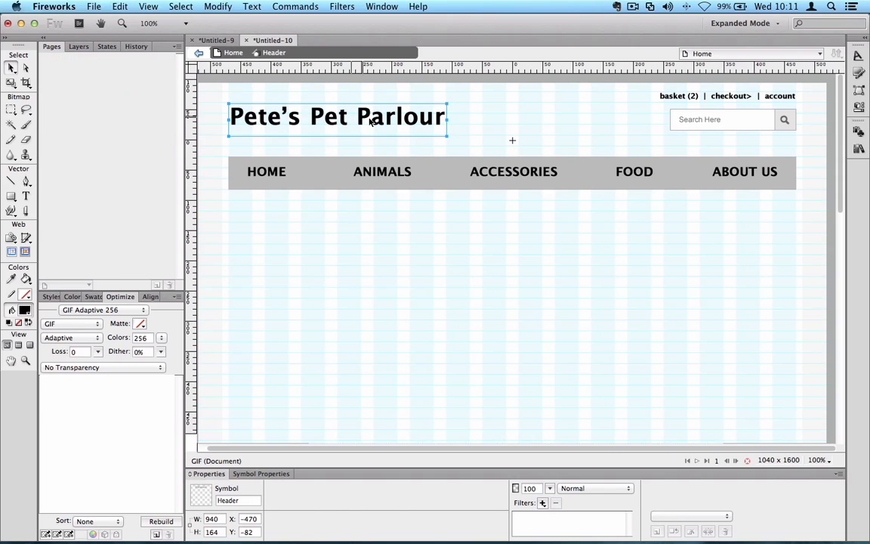
Step: Replace "Parlour" with "Shop" in the site title inside the Header symbol and return to the Home page
double_click(363, 119)
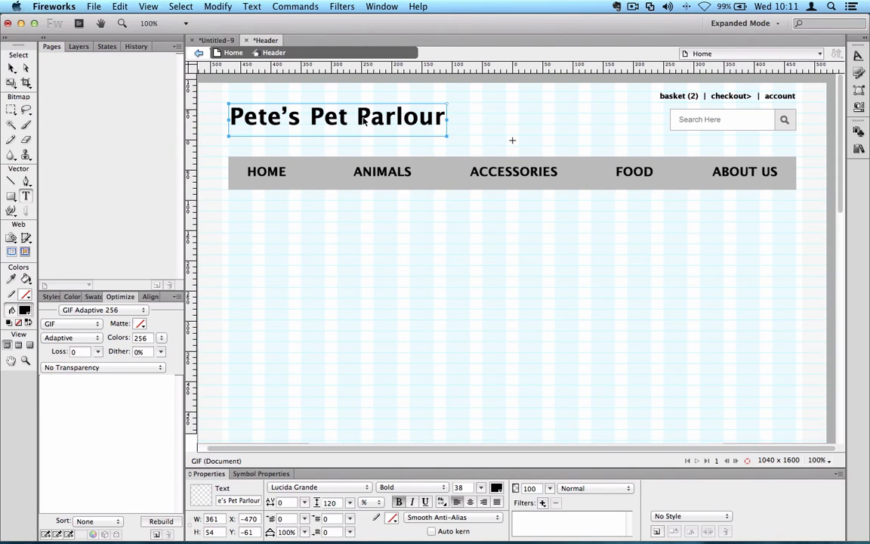
drag(357, 117, 395, 117)
drag(487, 117, 490, 116)
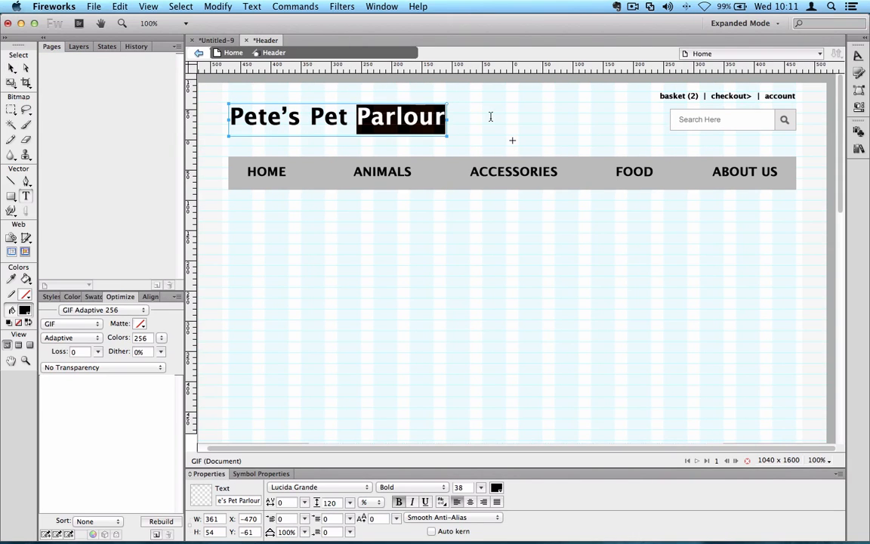
text(Shoul)
key(BackSpace)
text(p)
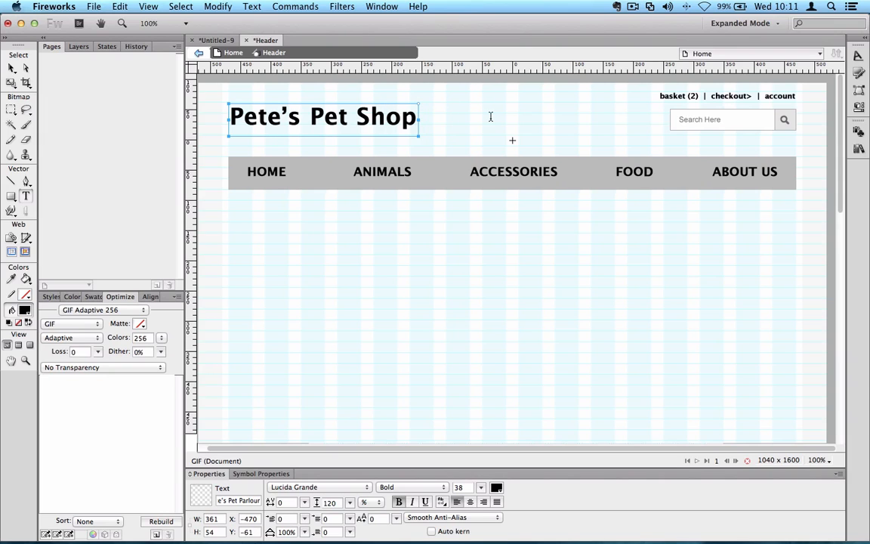
key(Escape)
click(244, 54)
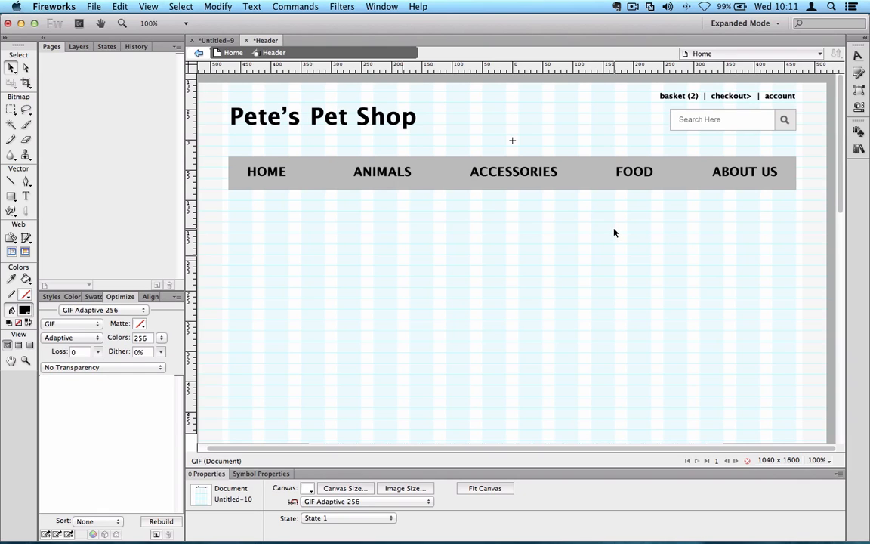
click(234, 54)
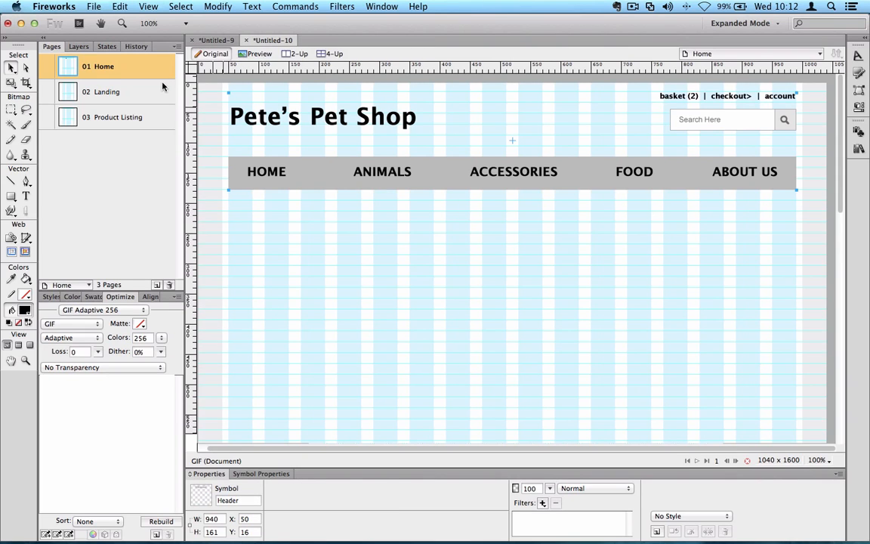
Step: Check the header title on the Landing and Product Listing pages, ending on the Home page
click(105, 91)
click(113, 117)
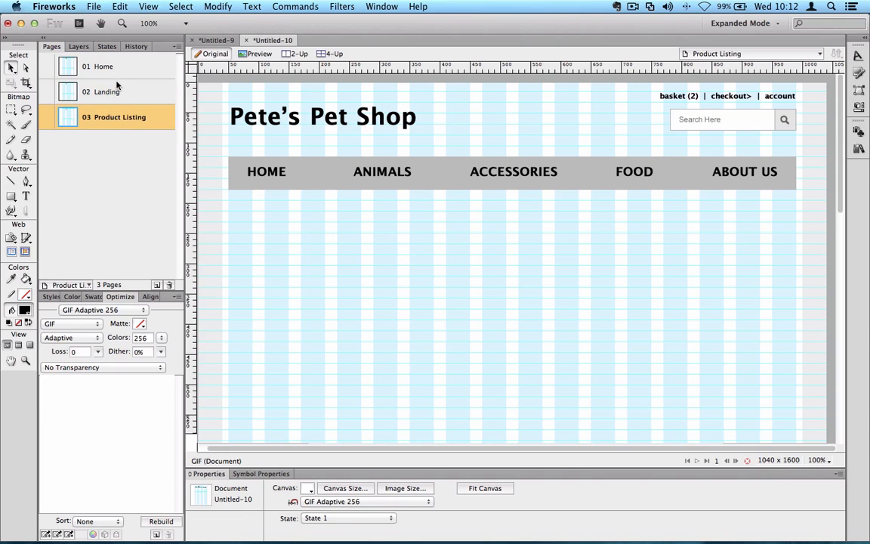
click(106, 91)
click(113, 69)
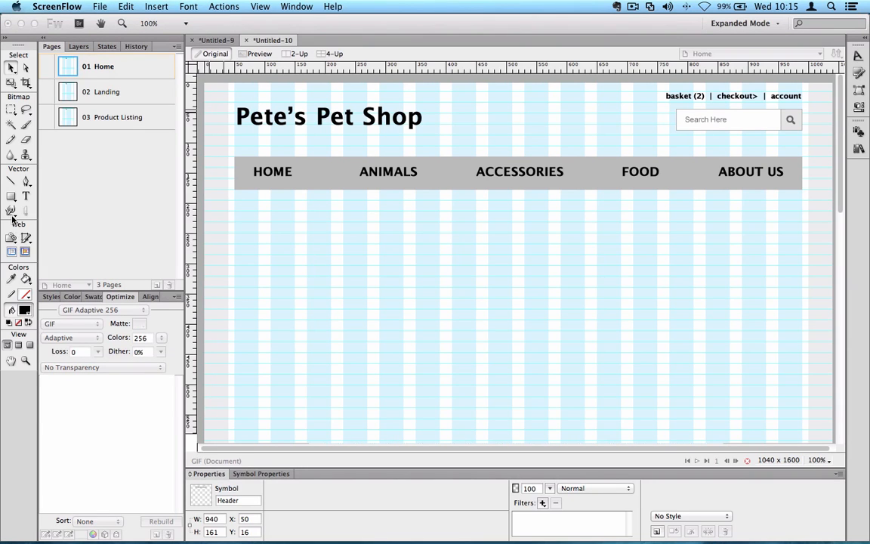
Step: Draw a banner rectangle about 940 by 279 px below the navigation bar, matching its width, and fill it with light gray
click(10, 176)
click(235, 203)
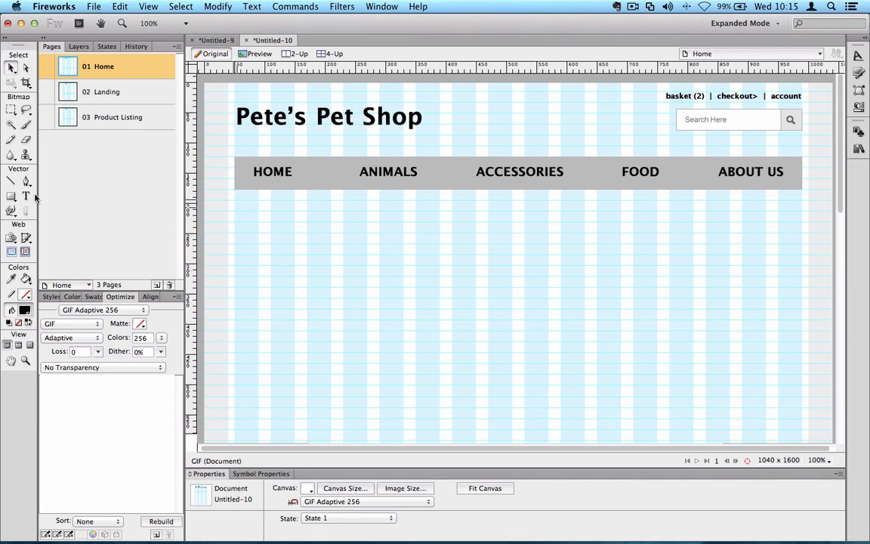
click(10, 195)
drag(234, 201, 802, 370)
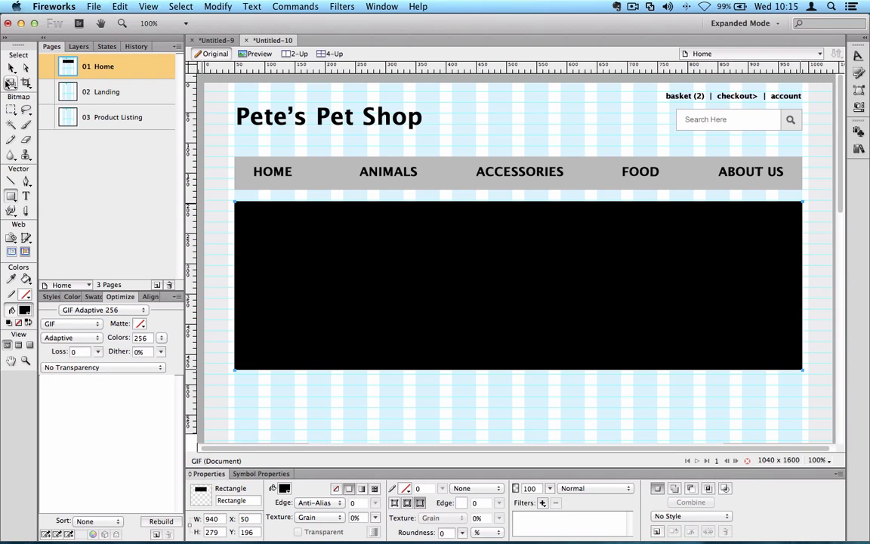
click(284, 488)
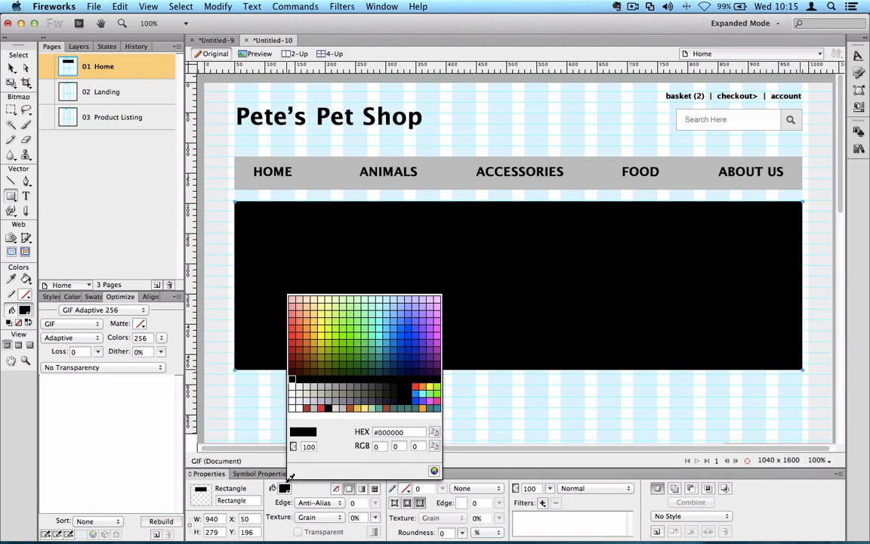
click(324, 386)
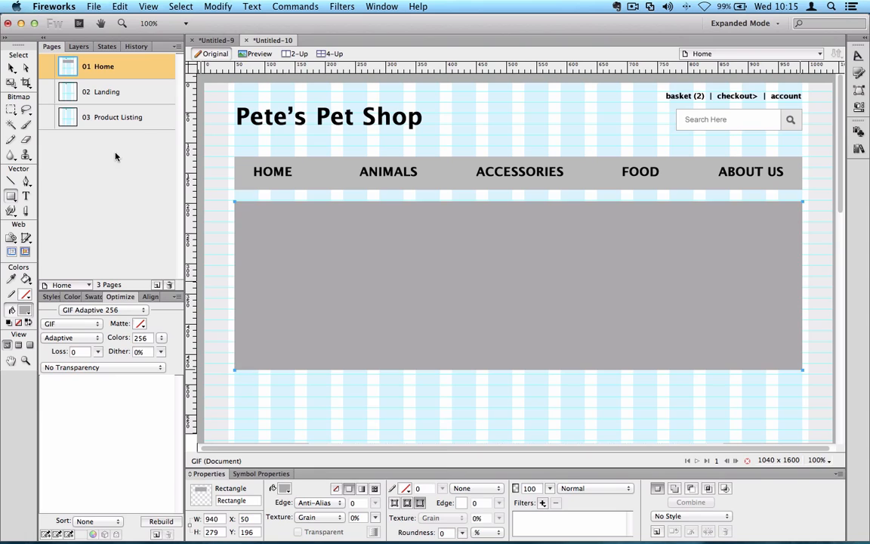
click(284, 488)
click(306, 386)
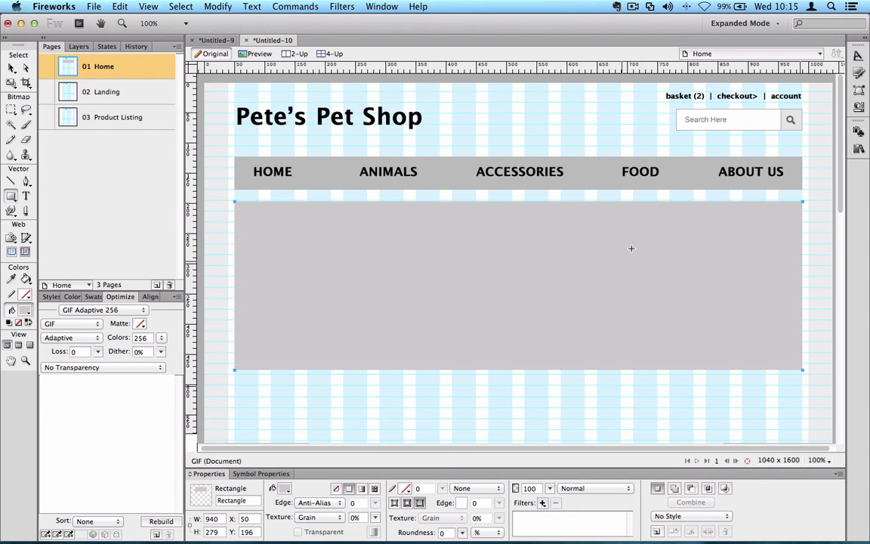
Step: Add the Video Player symbol from the Wireframe folder of the Common Library to the Home page
click(859, 149)
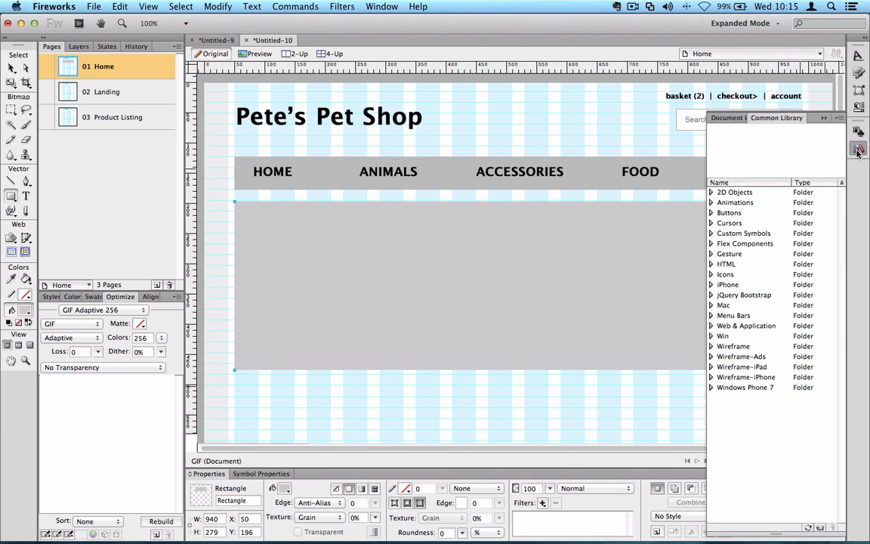
click(712, 336)
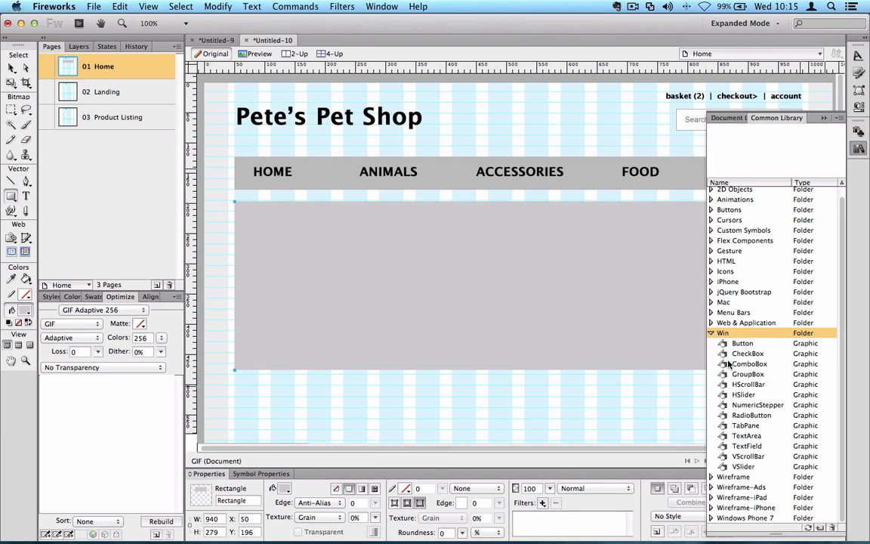
click(711, 478)
scroll(712, 478, up, 3)
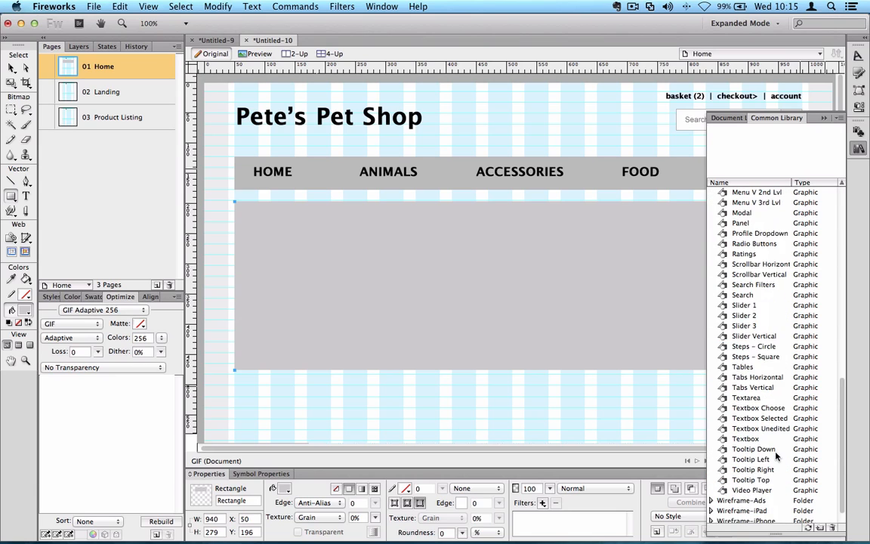
scroll(724, 450, down, 3)
click(752, 477)
drag(450, 393, 320, 270)
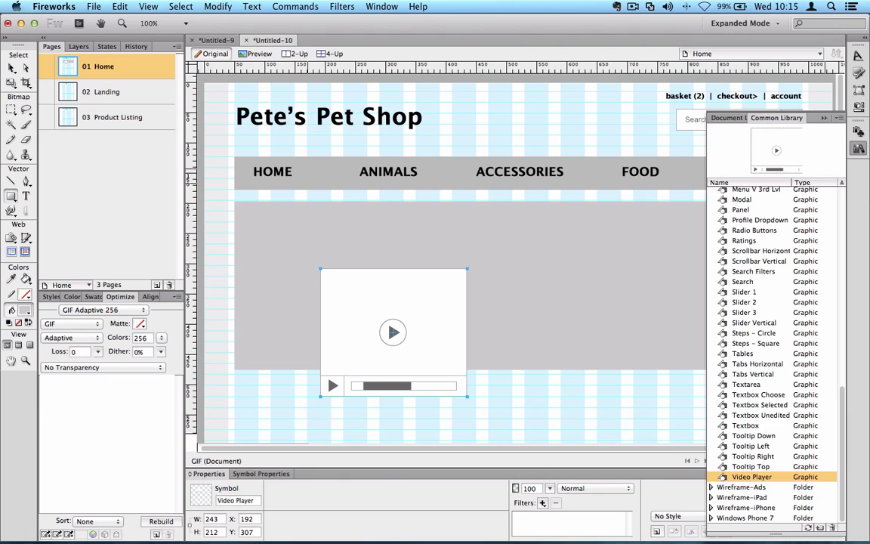
Step: Move the video player into the left part of the gray banner and widen it to about 285 px
click(12, 67)
drag(408, 318, 430, 287)
key(q)
Step: Try out the iPhone Alert (Password) symbol from the Common Library over the banner and delete it
scroll(752, 308, up, 2)
scroll(752, 308, up, 8)
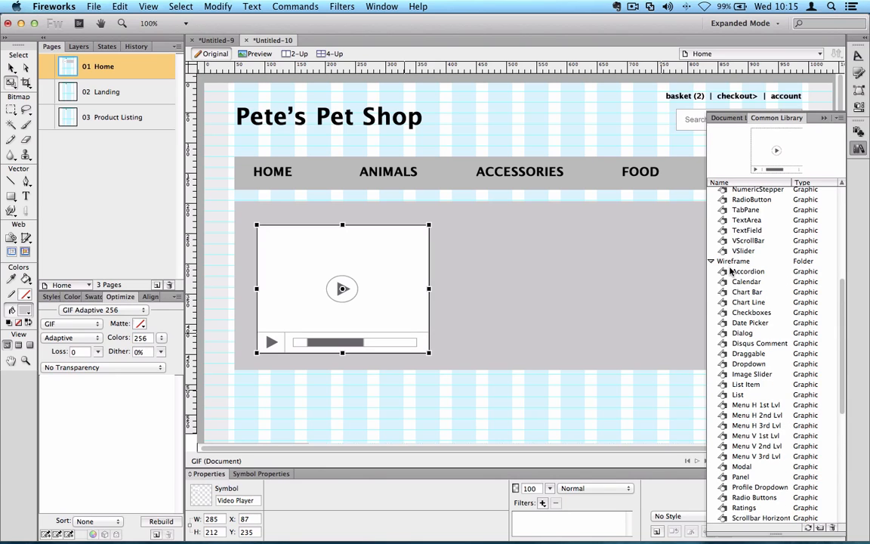
scroll(731, 271, up, 6)
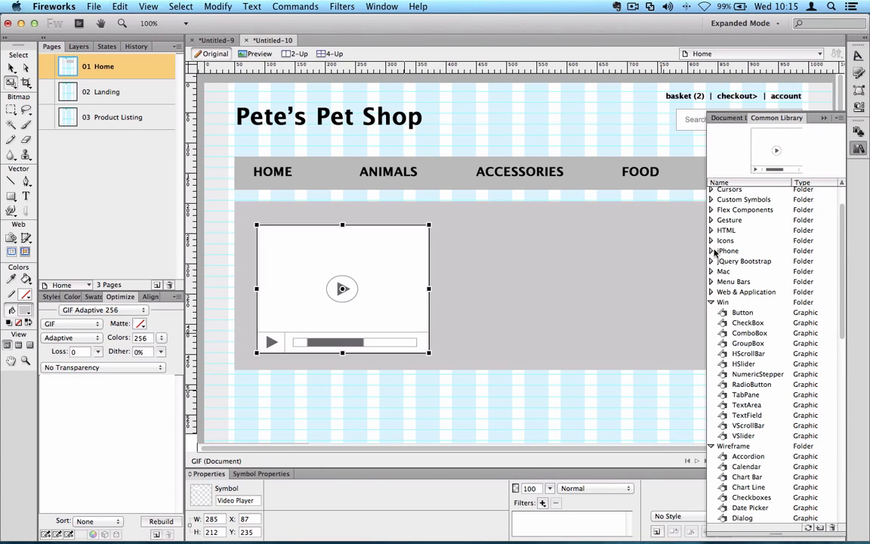
click(713, 251)
click(748, 303)
drag(757, 305, 572, 262)
drag(495, 182, 471, 195)
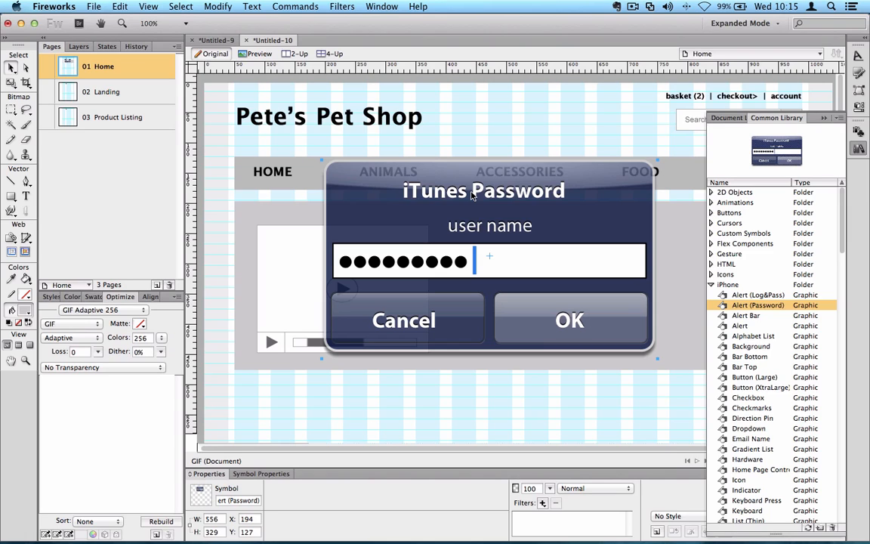
key(Delete)
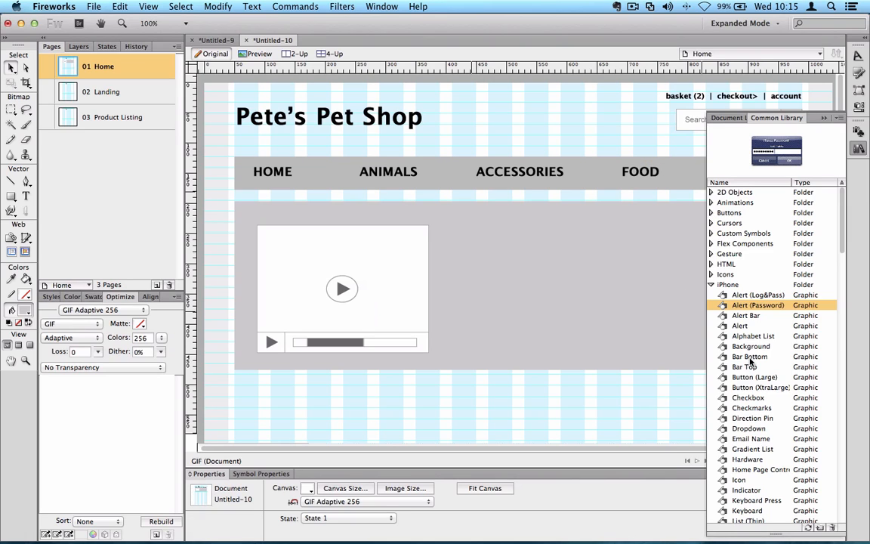
Step: Collapse the Common Library to uncover the full canvas of the Home page
scroll(517, 358, down, 3)
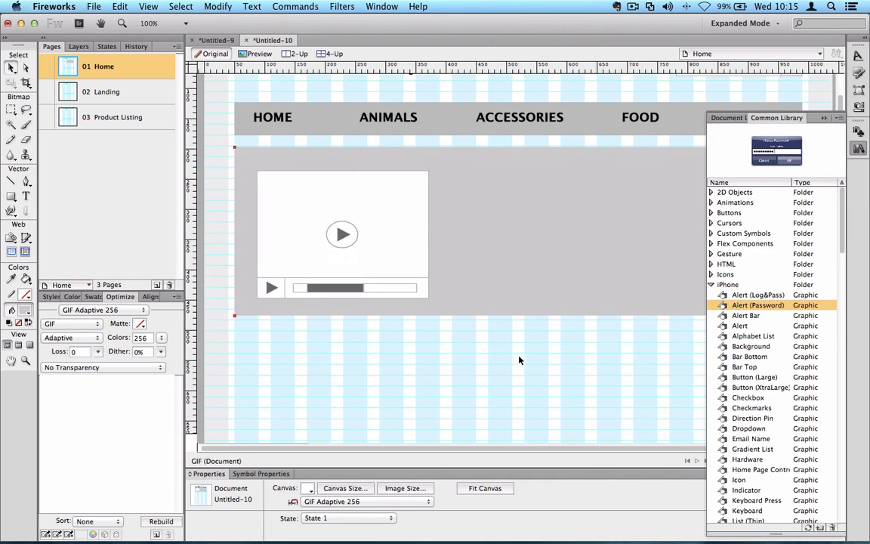
scroll(522, 367, down, 1)
click(823, 117)
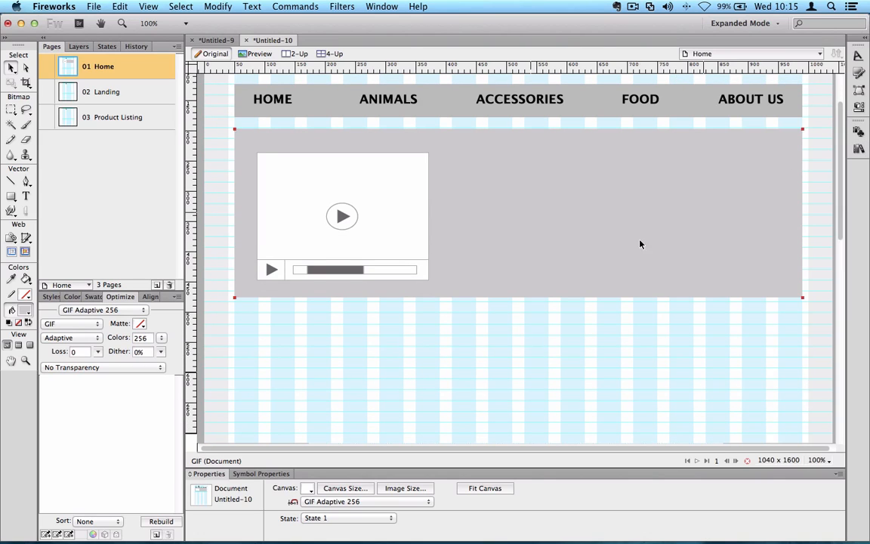
Step: Draw a gray rectangle about 220 by 158 px below the banner, flush with the banner's left edge
click(559, 278)
scroll(261, 274, down, 2)
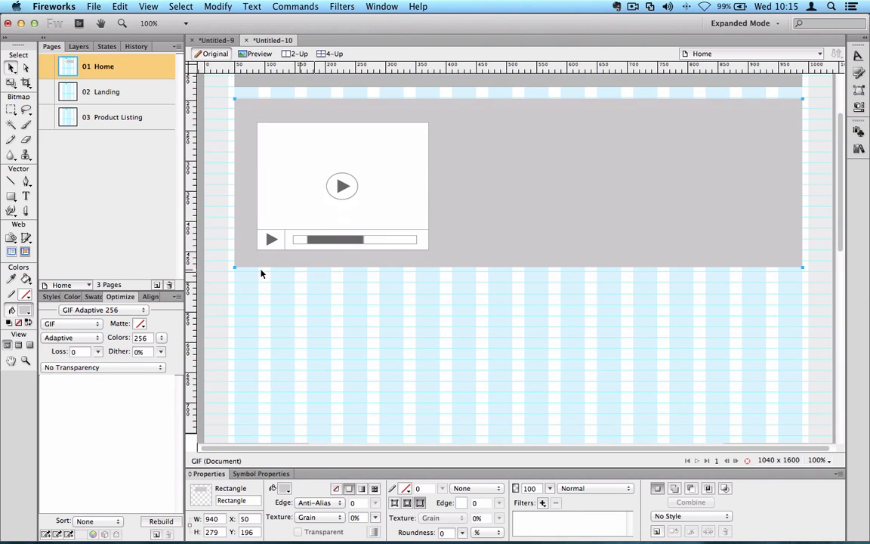
click(13, 197)
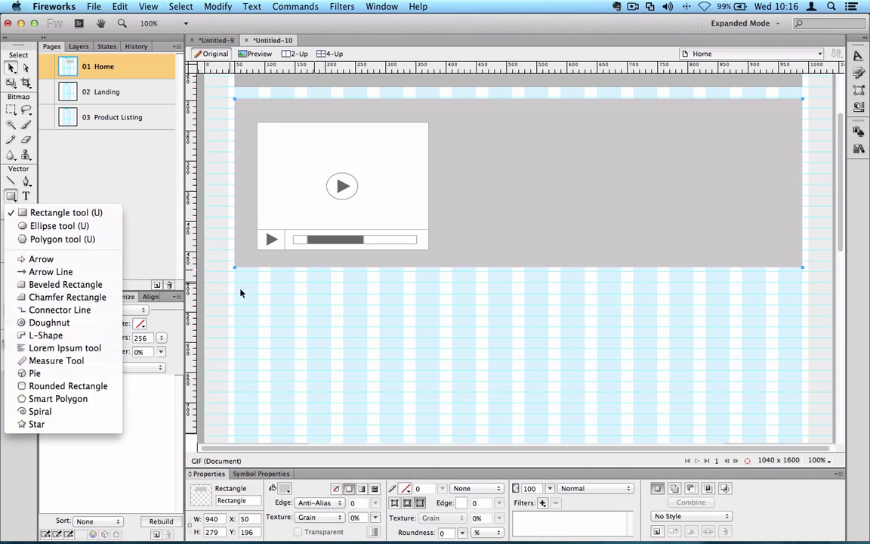
click(242, 288)
drag(235, 283, 367, 380)
Step: Duplicate the small gray box across the row to make four equally spaced boxes under the banner
click(11, 68)
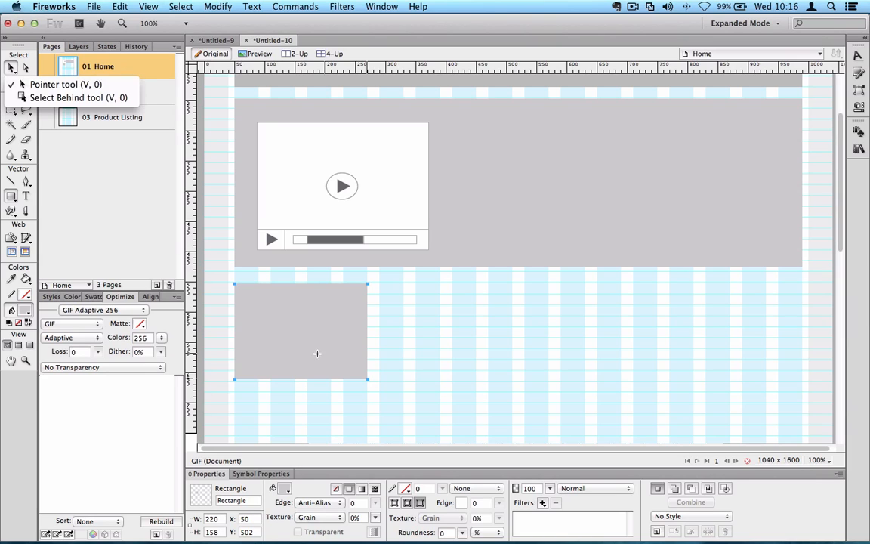
click(267, 324)
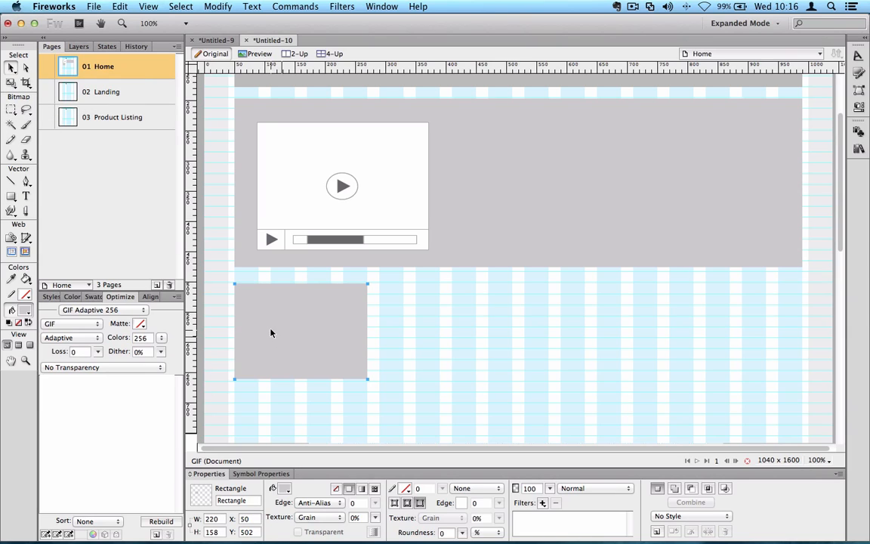
alt+drag(271, 334, 710, 323)
scroll(374, 391, down, 4)
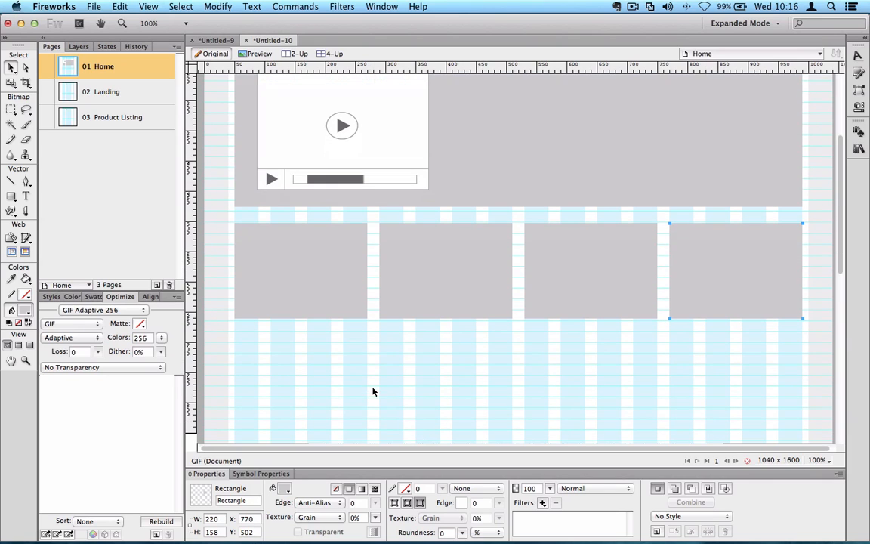
Step: Insert a Lorem Ipsum paragraph with the text command and place it below the first small gray box
click(332, 355)
scroll(332, 355, down, 1)
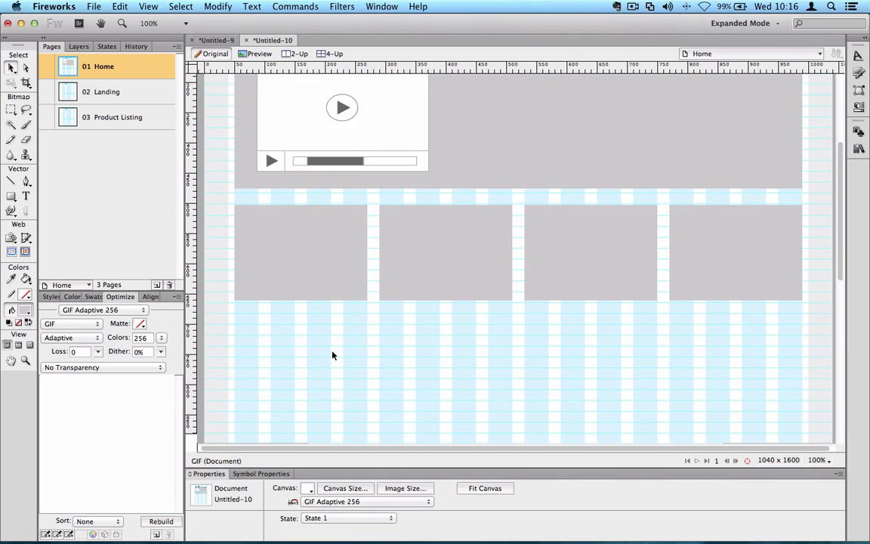
click(26, 195)
click(238, 310)
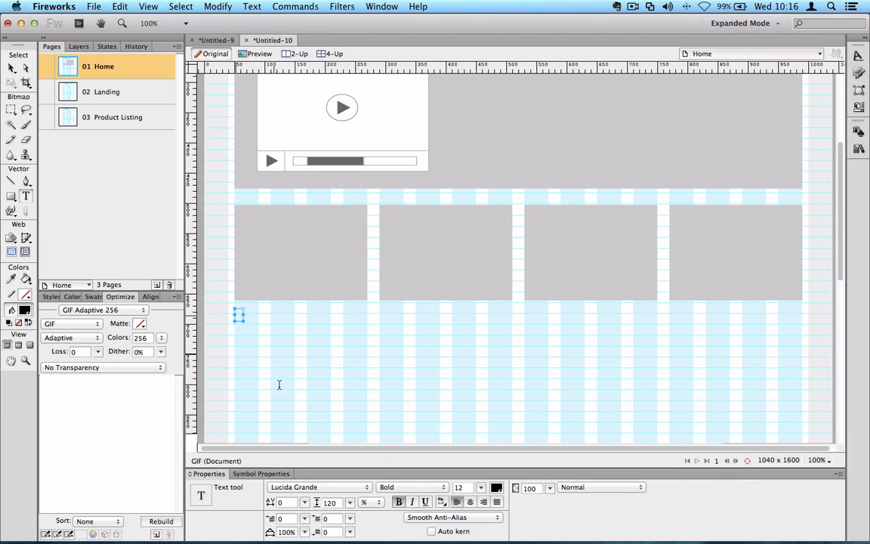
click(252, 7)
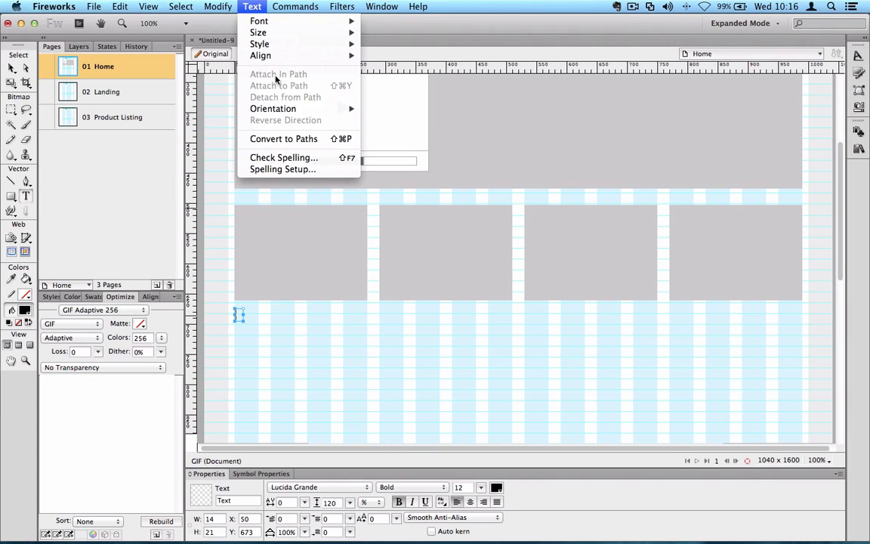
mouse_move(284, 6)
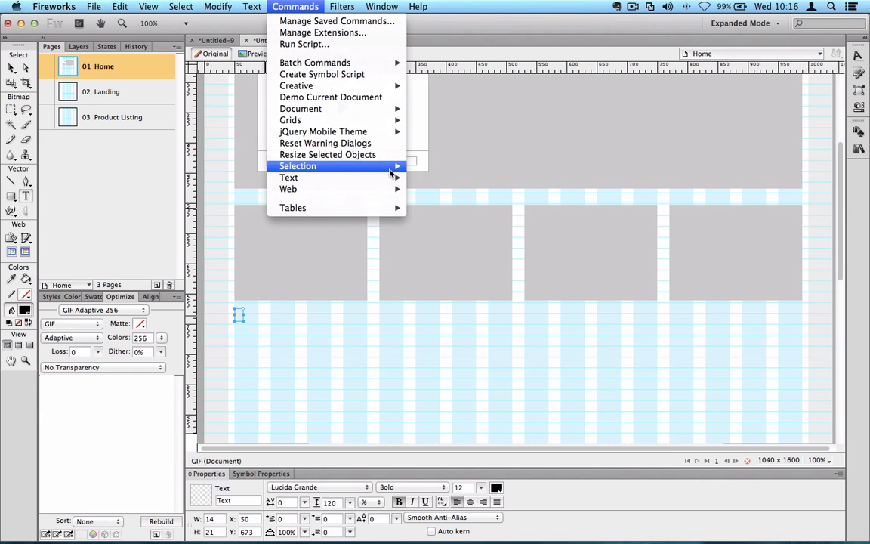
mouse_move(393, 177)
click(424, 215)
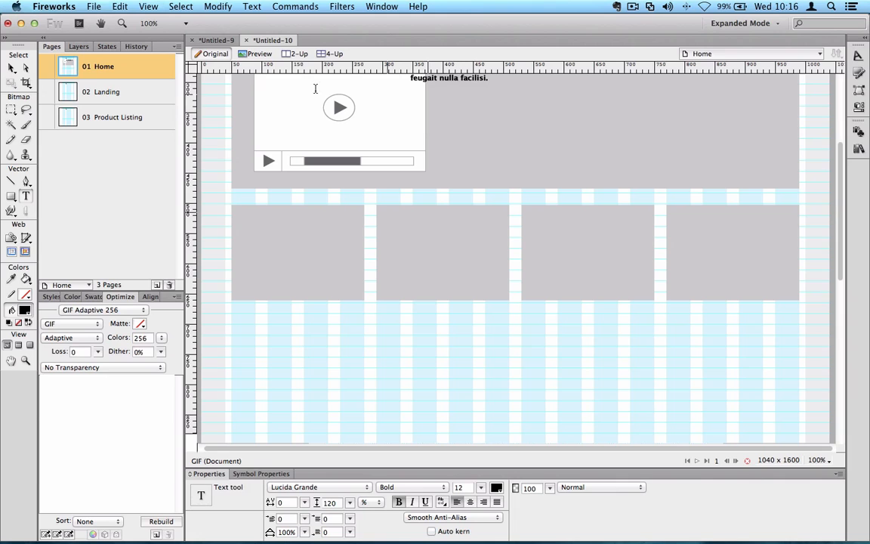
click(12, 68)
drag(450, 82, 273, 378)
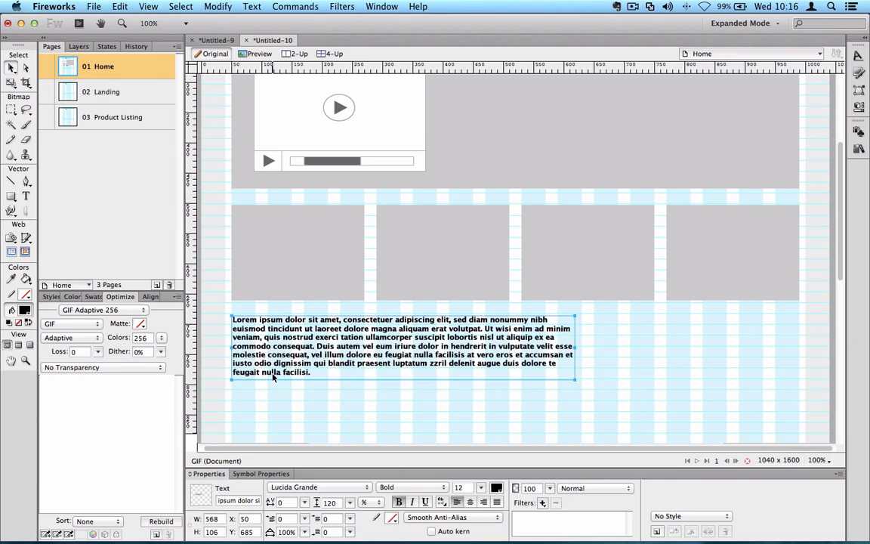
Step: Trim the Lorem Ipsum paragraph so that it ends after "commodo consequat."
double_click(339, 341)
drag(316, 346, 339, 393)
key(BackSpace)
click(11, 68)
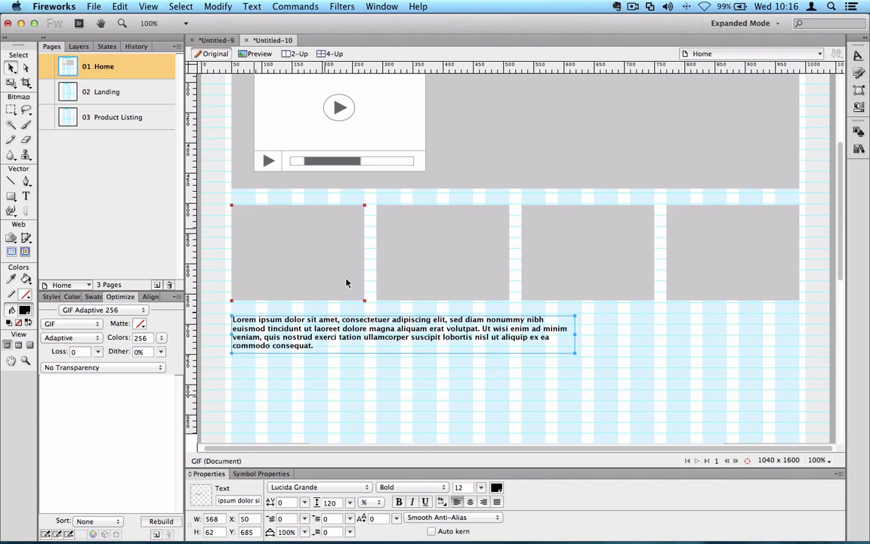
Step: Narrow the paragraph to the box width, about 219 px, and duplicate it under the other three boxes
click(510, 326)
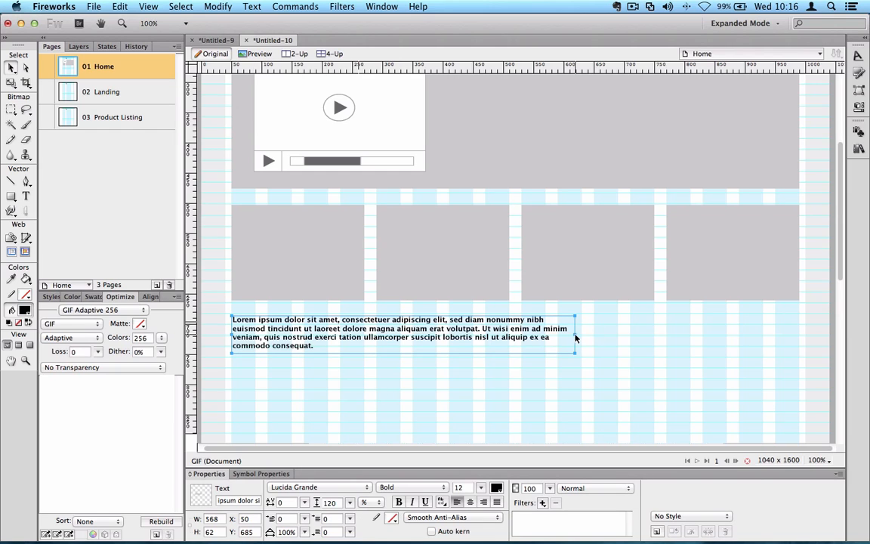
drag(575, 333, 365, 330)
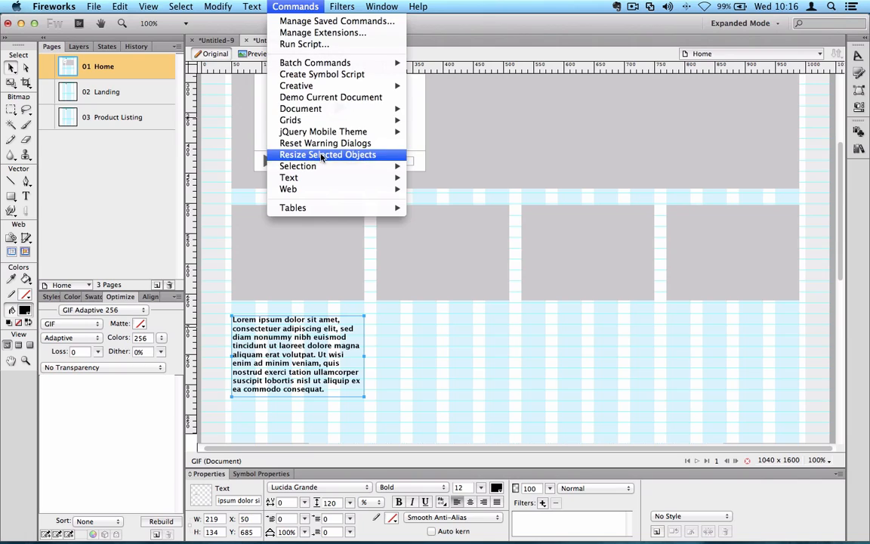
mouse_move(382, 178)
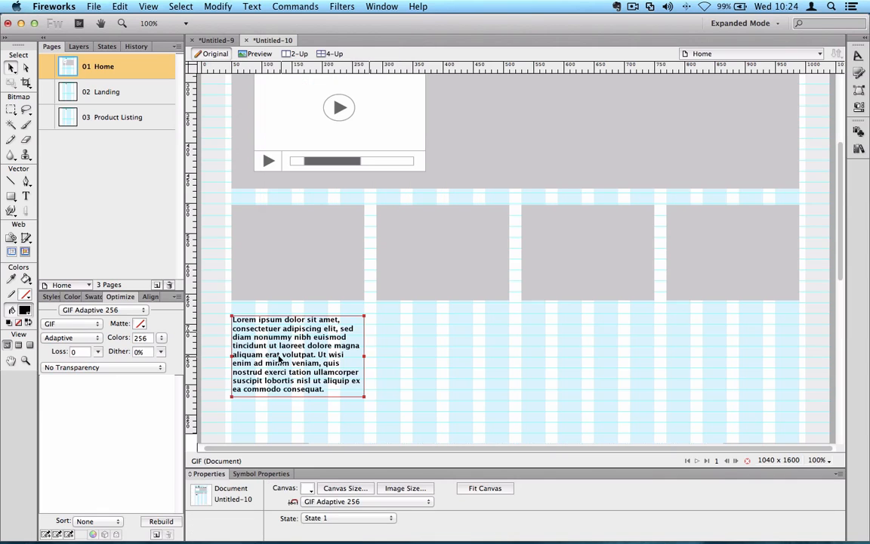
drag(276, 362, 693, 361)
click(285, 355)
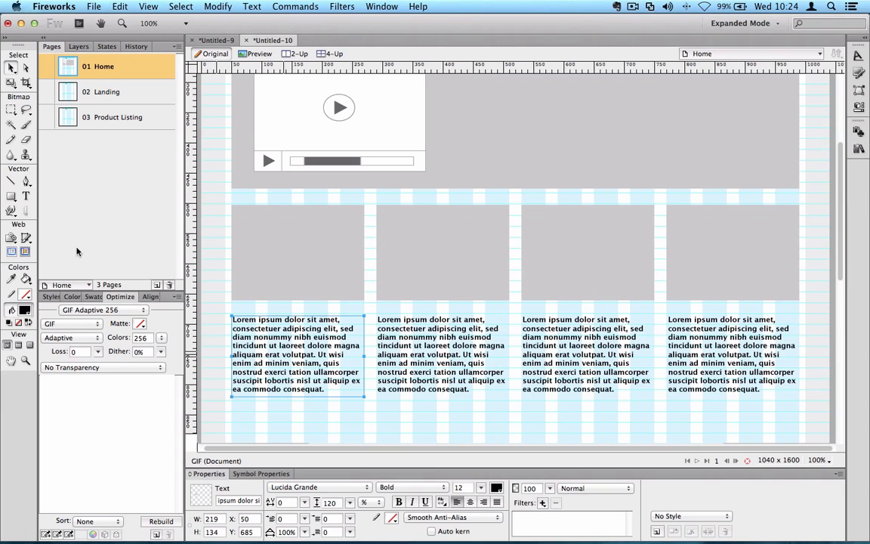
Step: Add a "Feature photo" label to the first small box and copy it onto the other three boxes and the banner's right part
key(t)
click(276, 243)
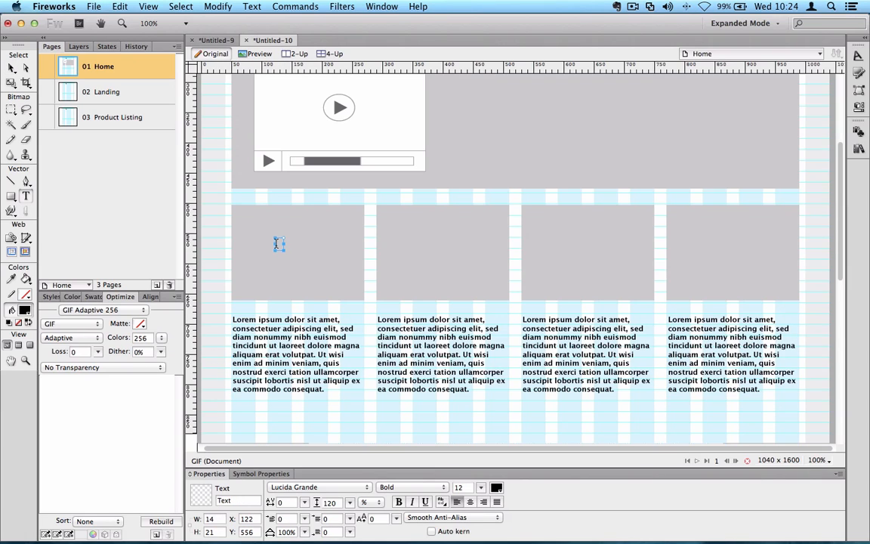
text(Feature photo)
key(Escape)
click(11, 67)
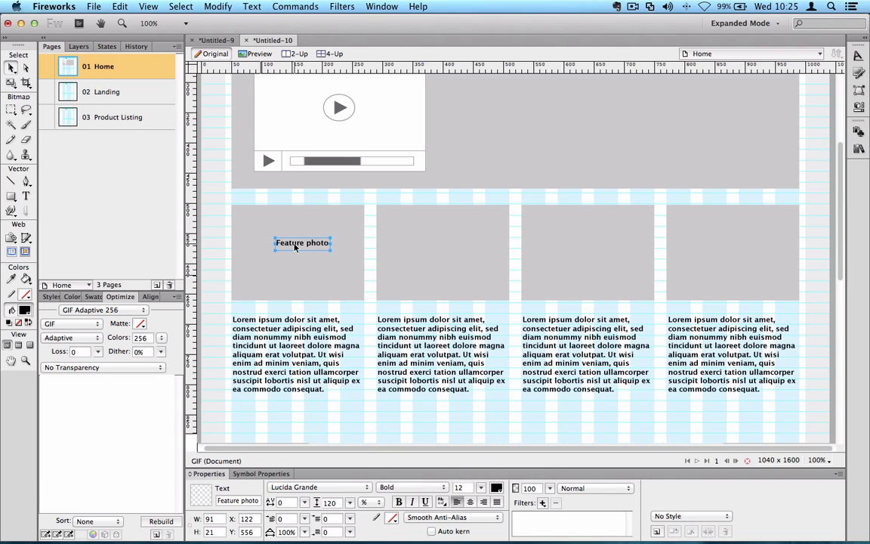
drag(293, 249, 449, 256)
drag(448, 254, 635, 93)
Step: Move the first column's paragraph down to about Y 709 to make room for a heading
click(266, 338)
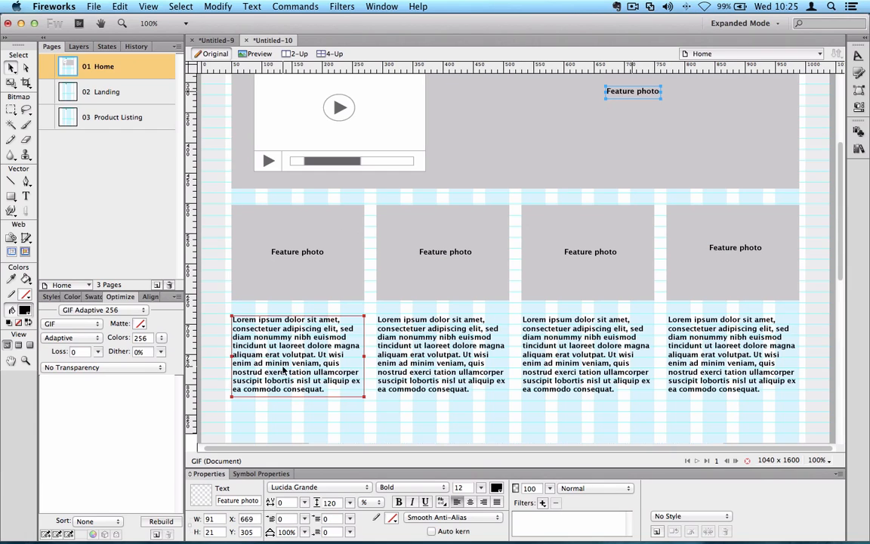
drag(266, 344, 261, 352)
double_click(239, 334)
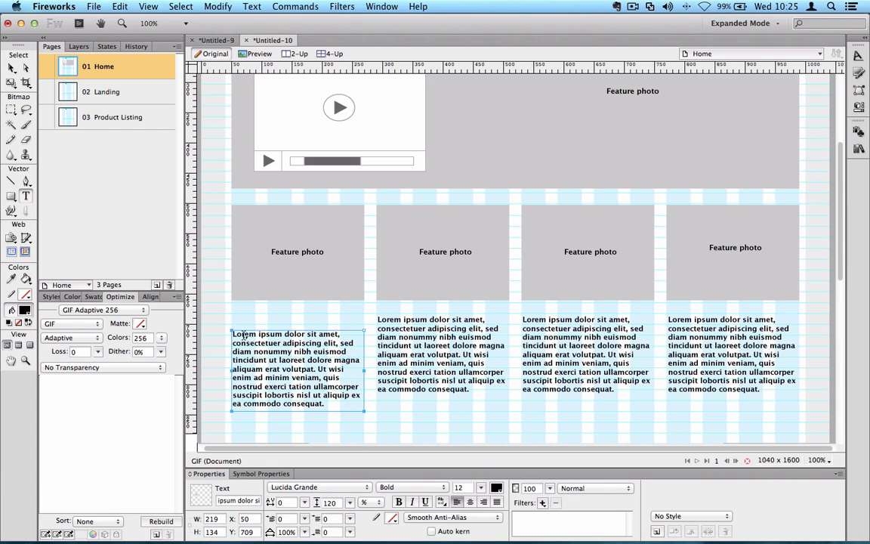
click(219, 320)
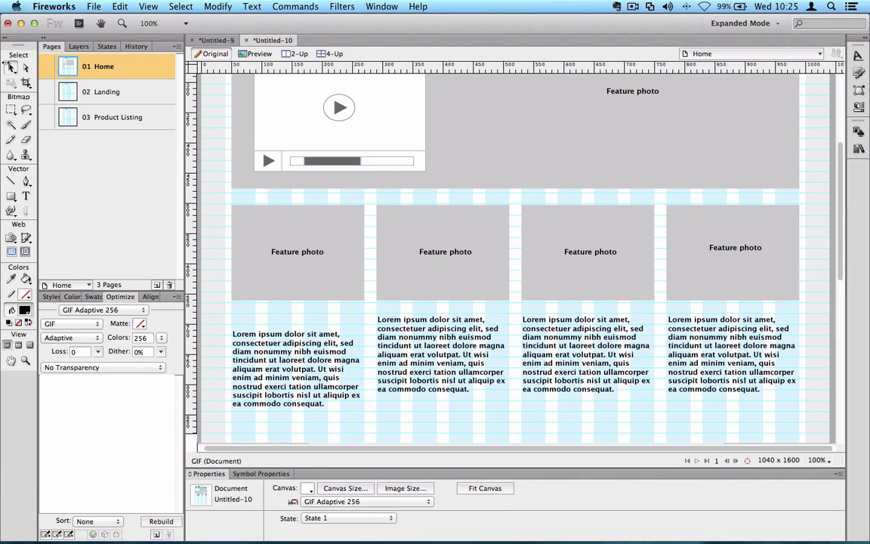
Step: Duplicate the first paragraph directly below the first small box and replace the copy's text with "Heading Here"
click(289, 347)
drag(274, 366, 275, 345)
double_click(275, 345)
key(super+a)
text(Hea)
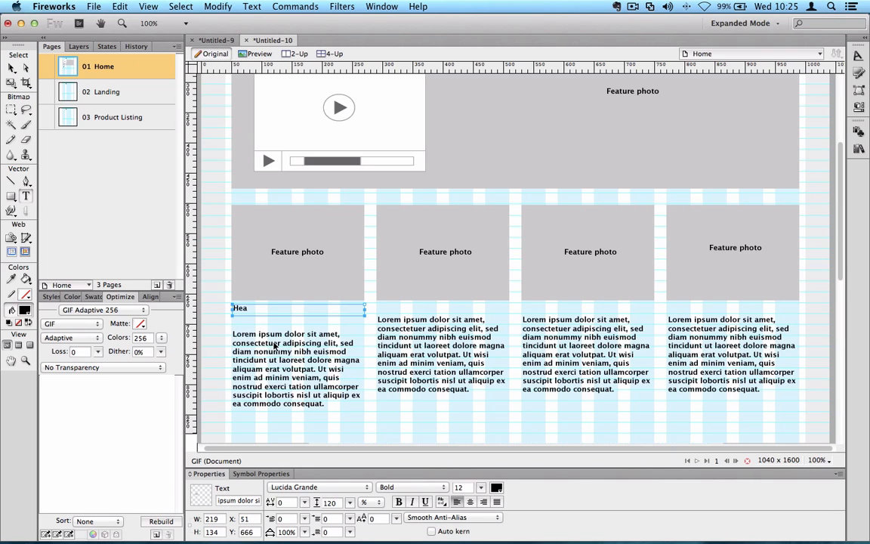
Step: Set the "Heading Here" text size to 15 and nudge the heading down to Y 672
key(super+a)
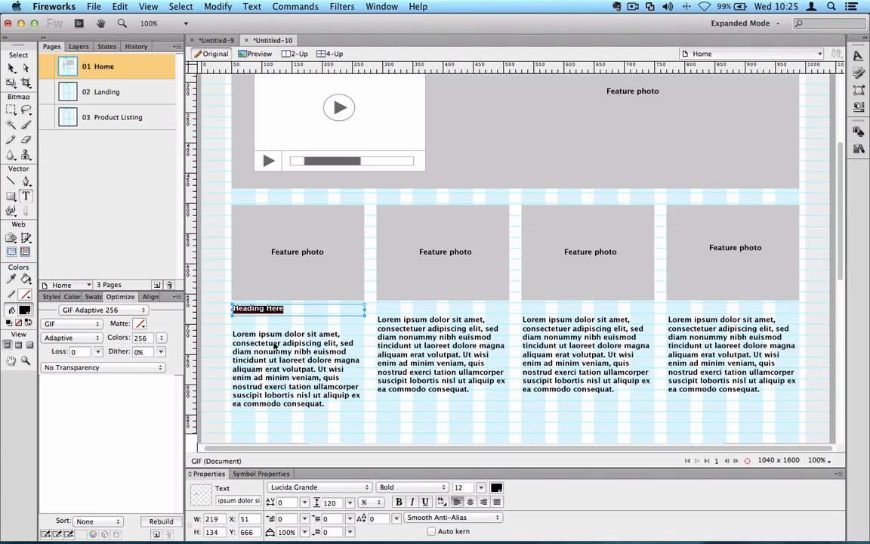
double_click(466, 487)
key(BackSpace)
text(15)
key(Return)
click(11, 68)
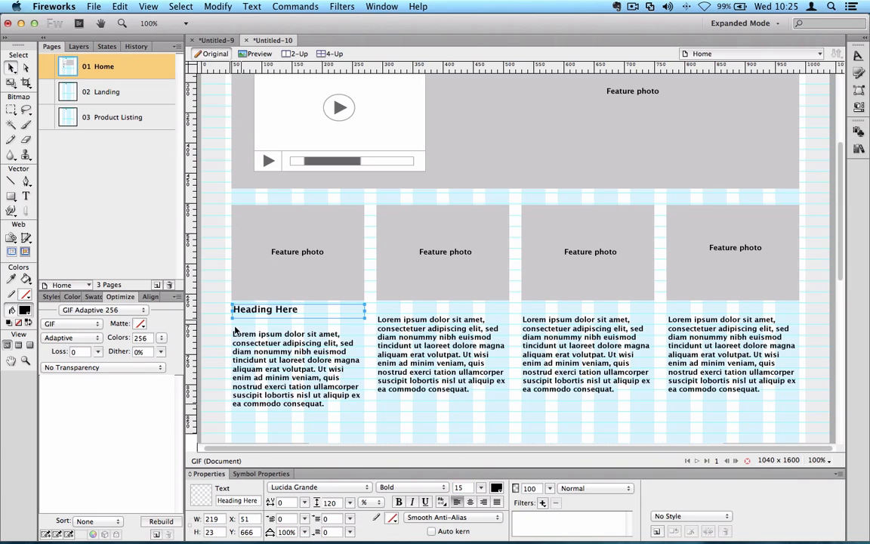
key(Down)
key(Down)
key(Down)
key(Down)
key(Down)
key(Down)
Step: Move the second, third and fourth columns' paragraphs down to roughly the level of the first one
click(387, 349)
key(shift+Down)
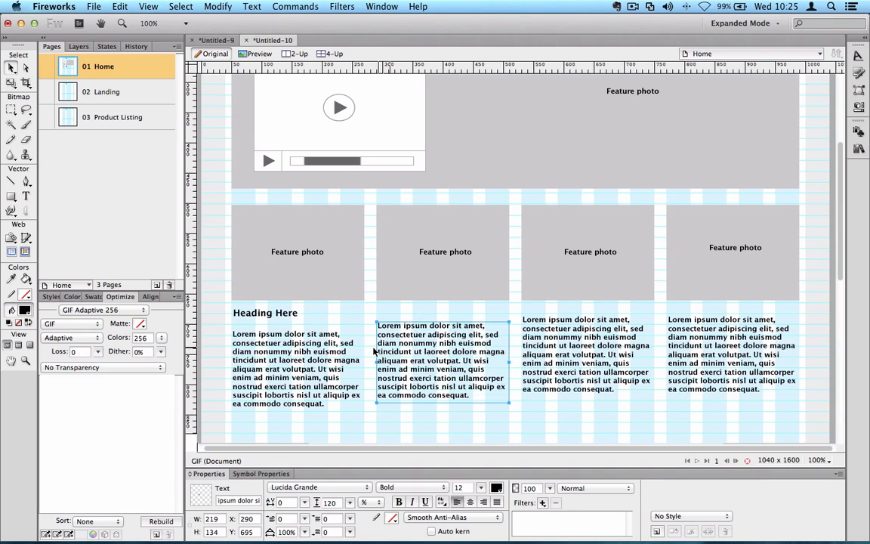
key(shift+Down)
drag(627, 334, 628, 348)
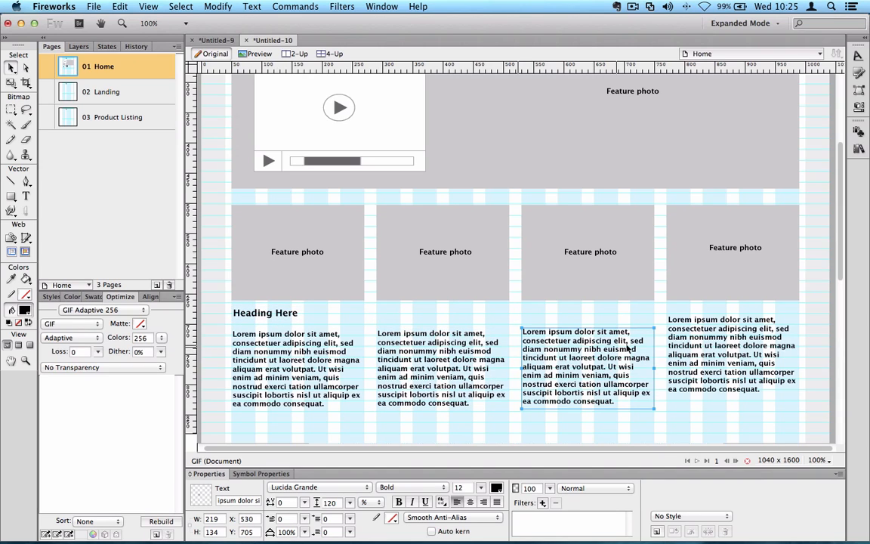
drag(718, 332, 717, 350)
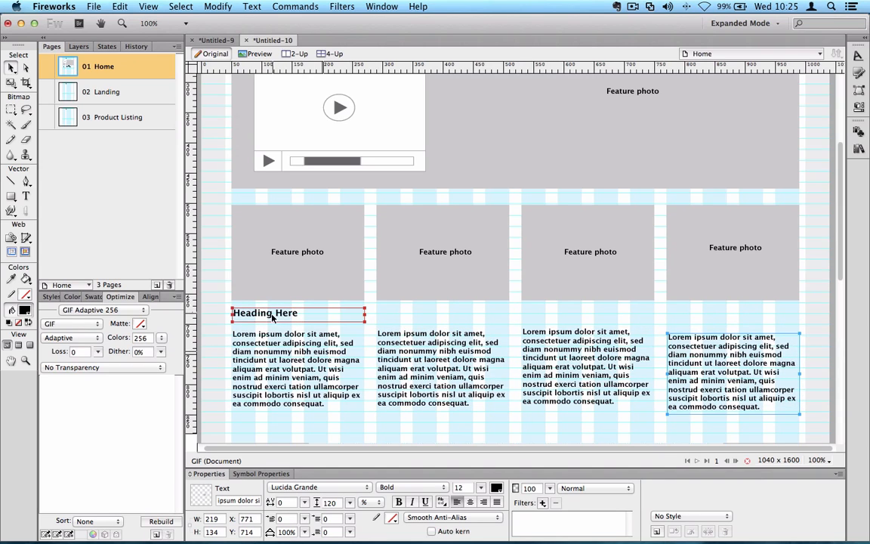
Step: Copy the "Heading Here" text above the other three paragraphs, keeping the original over the first column
drag(272, 318, 413, 320)
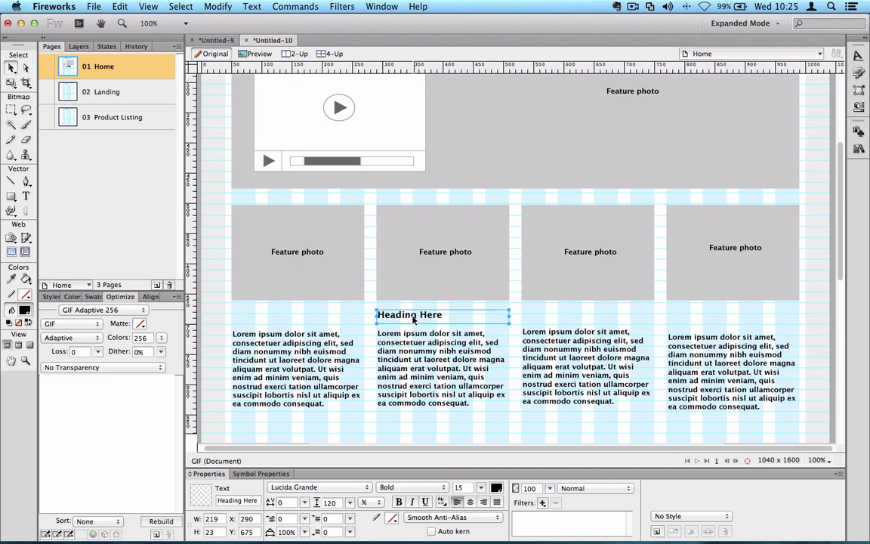
key(super+z)
scroll(349, 324, left, 1)
drag(278, 316, 700, 320)
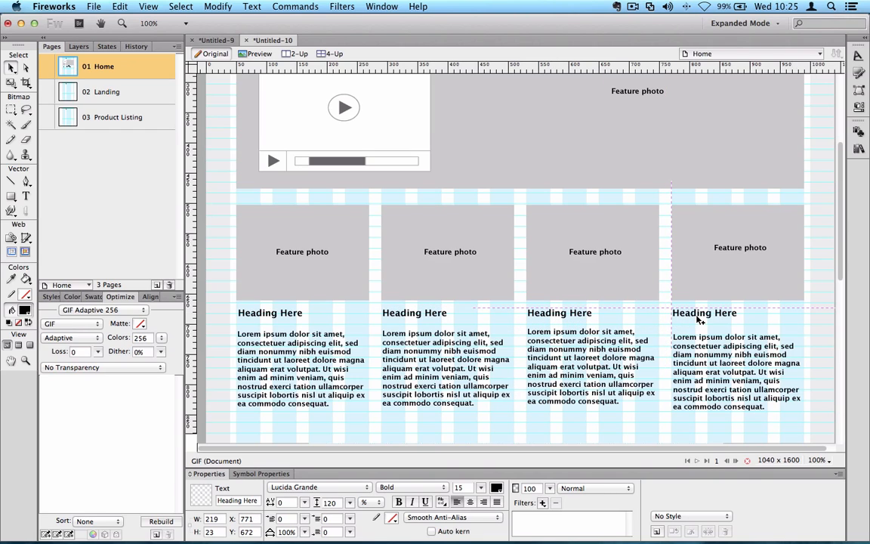